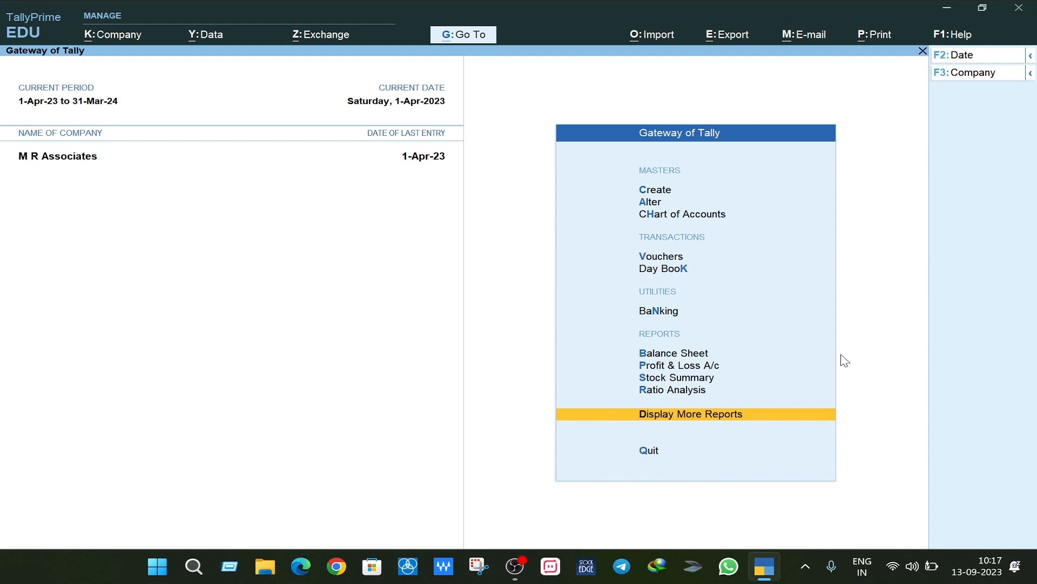
Step: Open purchase voucher number 1 from April in the Purchase Register for alteration
{"action": "key", "text": "Return"}
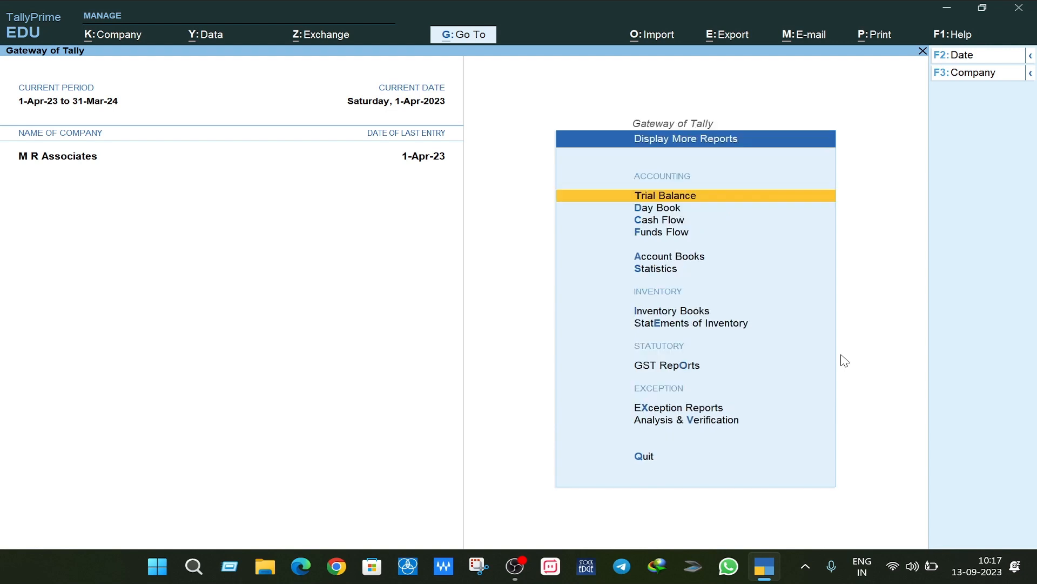
{"action": "key", "text": "a"}
{"action": "key", "text": "p"}
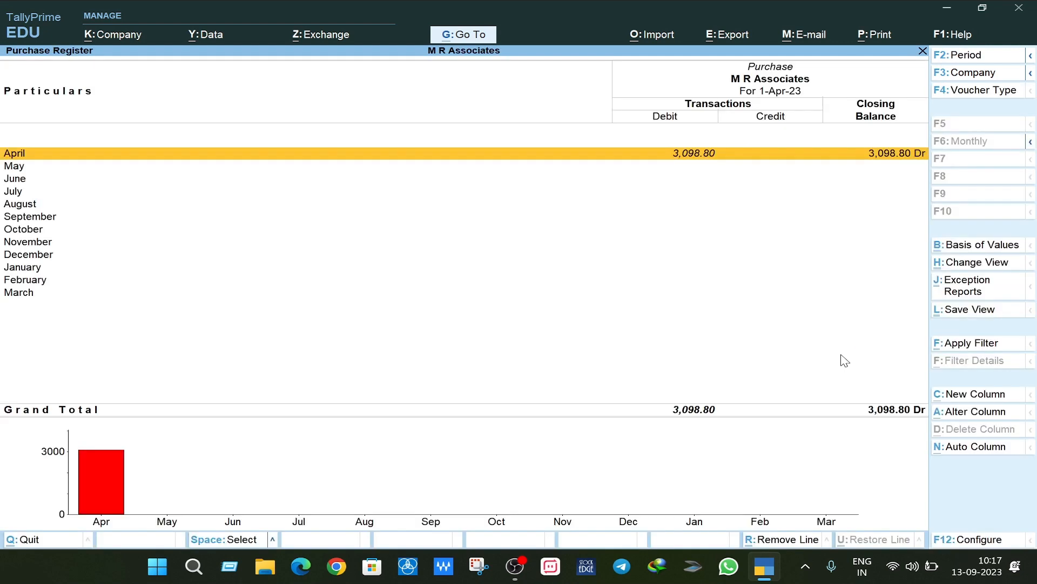
{"action": "key", "text": "Return"}
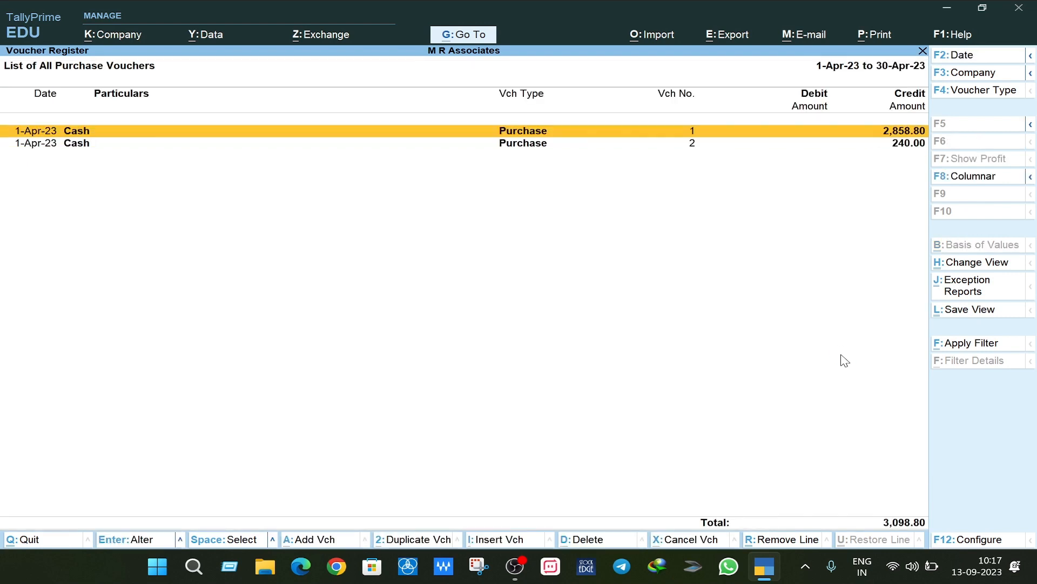
{"action": "key", "text": "Return"}
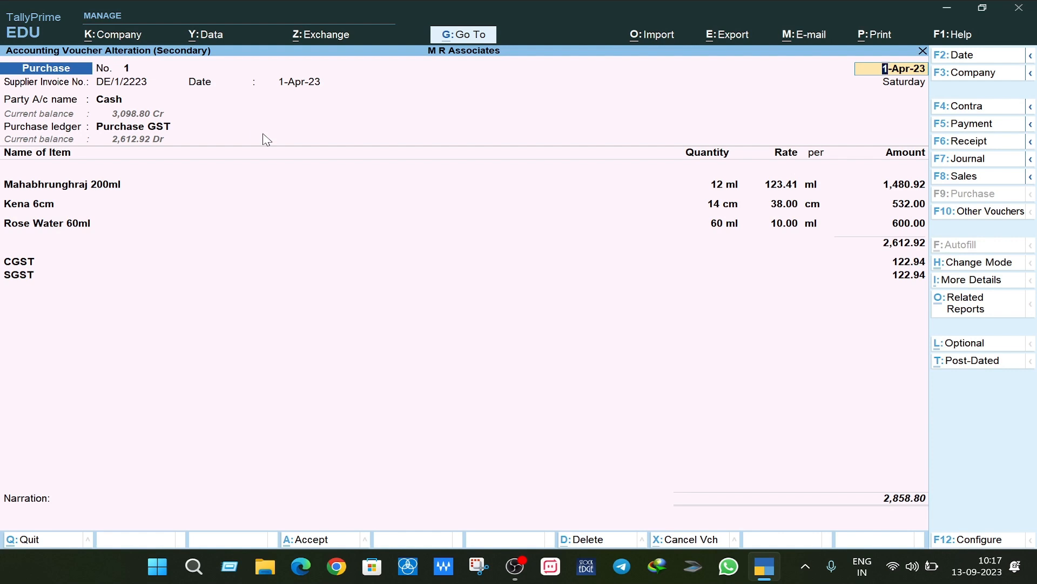
Step: Configure the purchase voucher with "Select common Ledger Account for Item Allocation" set to No, keeping the other options
{"action": "key", "text": "F12"}
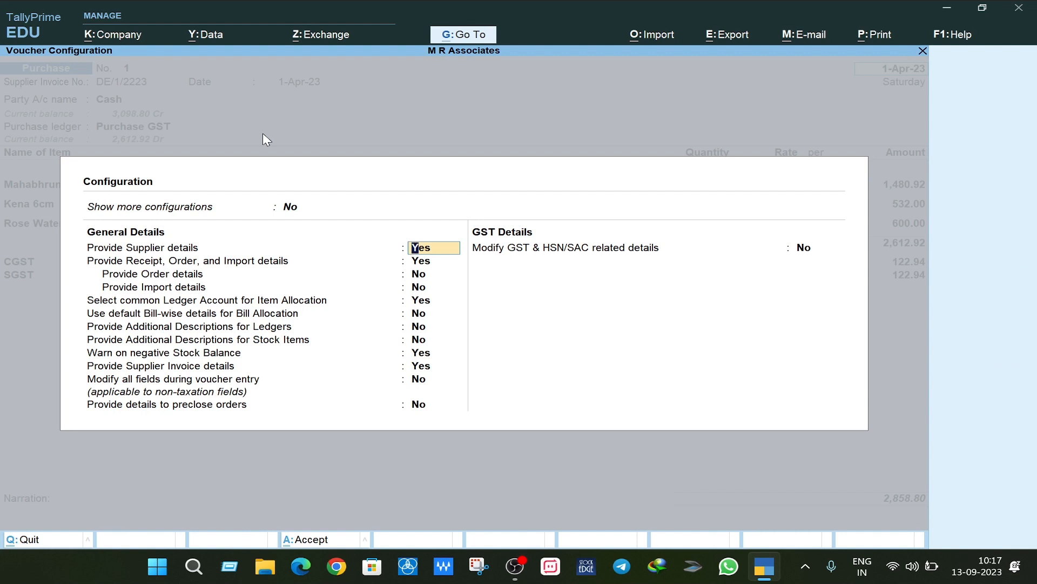
{"action": "key", "text": "Return"}
{"action": "key", "text": "Return"}
{"action": "key", "text": "Return"}
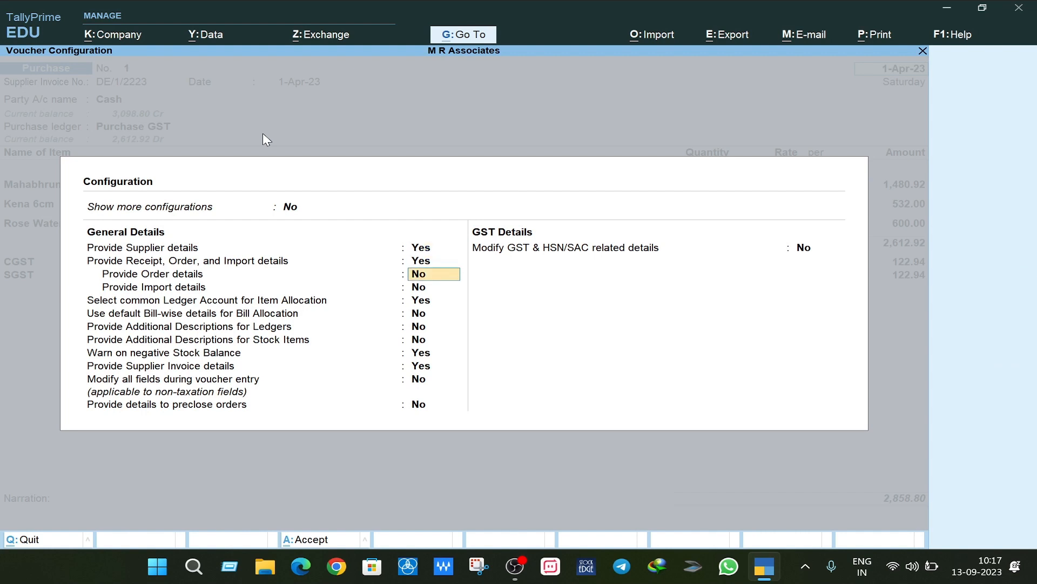
{"action": "key", "text": "Return"}
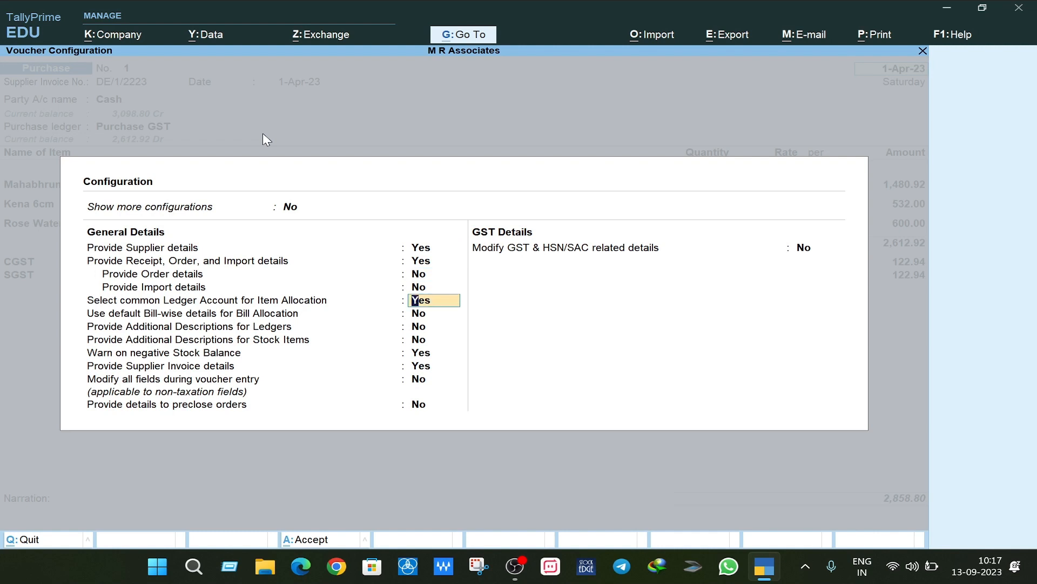
{"action": "type", "text": "n"}
{"action": "key", "text": "Return"}
{"action": "key", "text": "Return"}
{"action": "key", "text": "Return"}
{"action": "key", "text": "Return"}
{"action": "key", "text": "Return"}
{"action": "key", "text": "Return"}
{"action": "key", "text": "Return"}
{"action": "key", "text": "Return"}
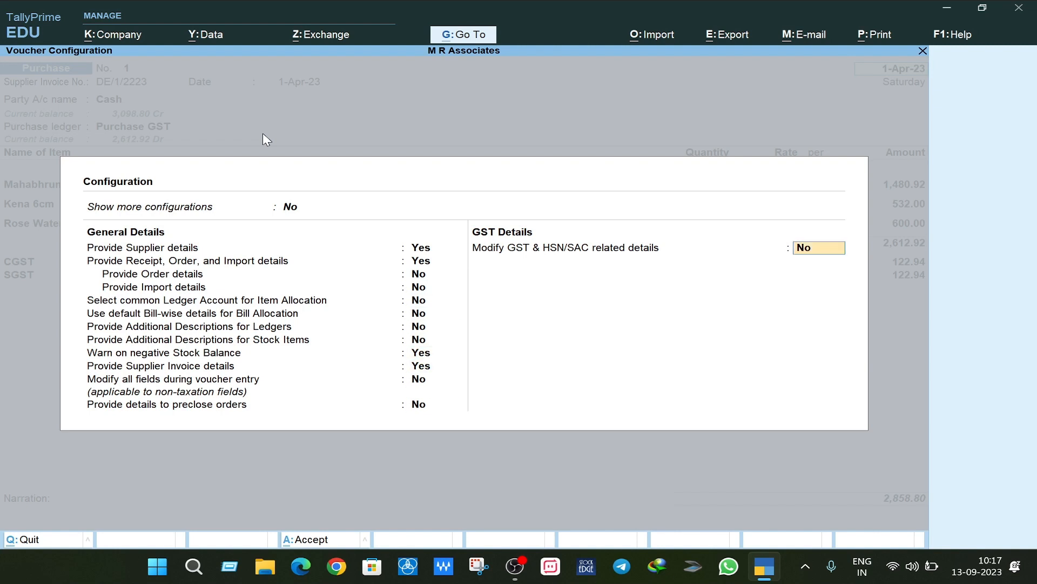
{"action": "key", "text": "Return"}
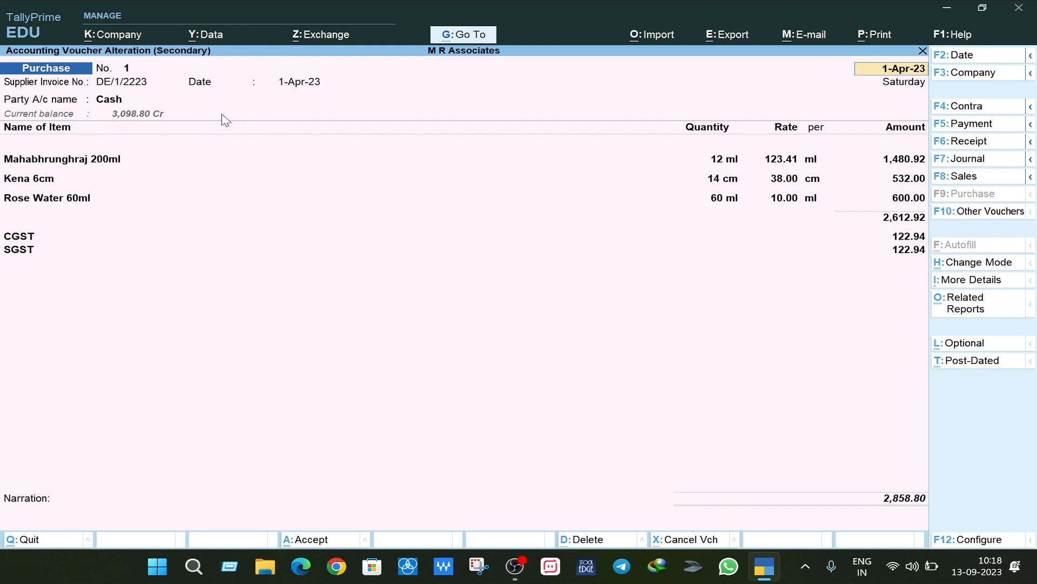
Step: Keep the voucher date and supplier invoice details, and check the Cash party ledger's master without altering it
{"action": "key", "text": "Return"}
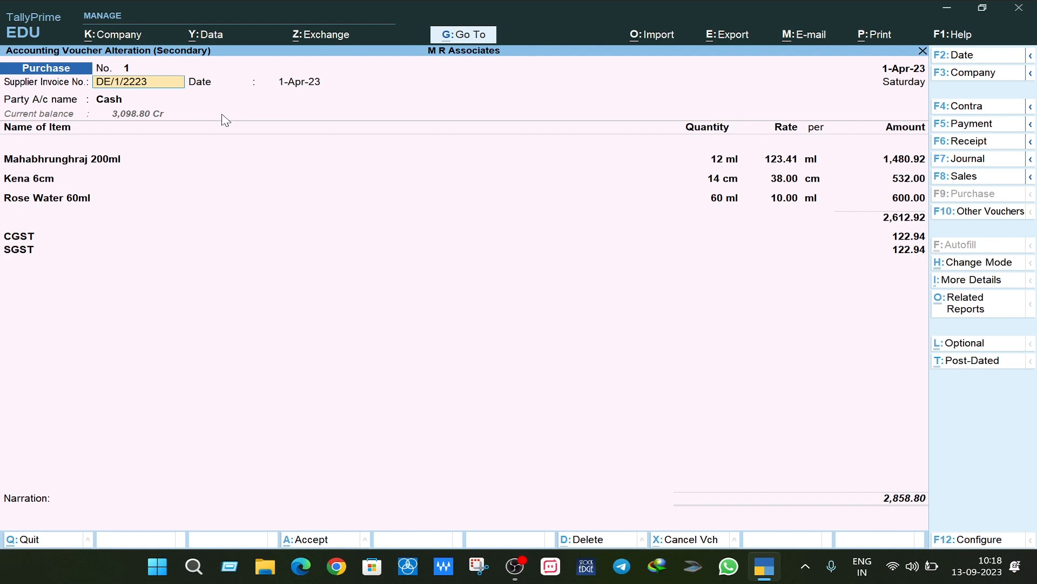
{"action": "key", "text": "Return"}
{"action": "key", "text": "Return"}
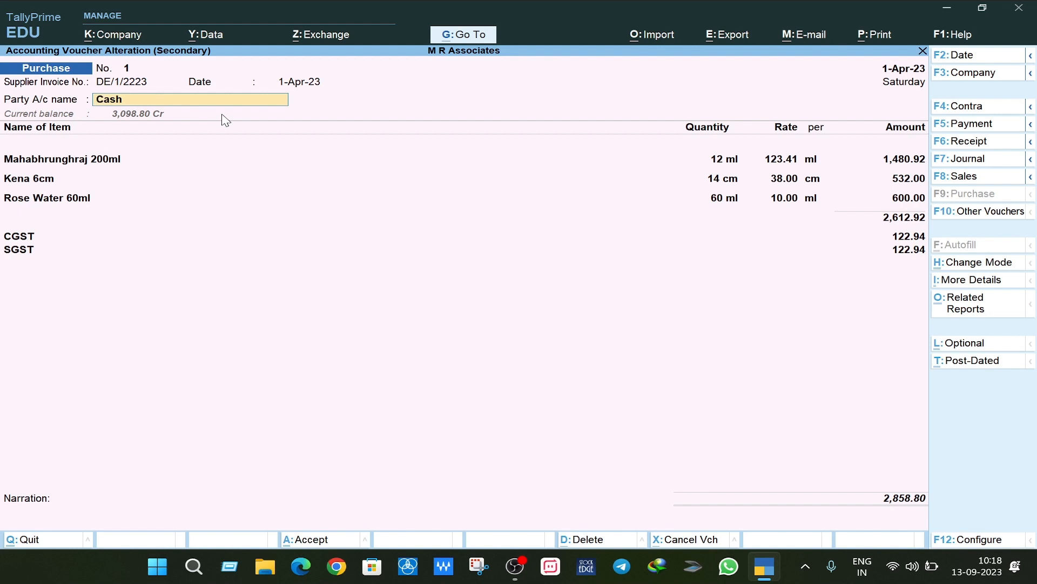
{"action": "key", "text": "ctrl"}
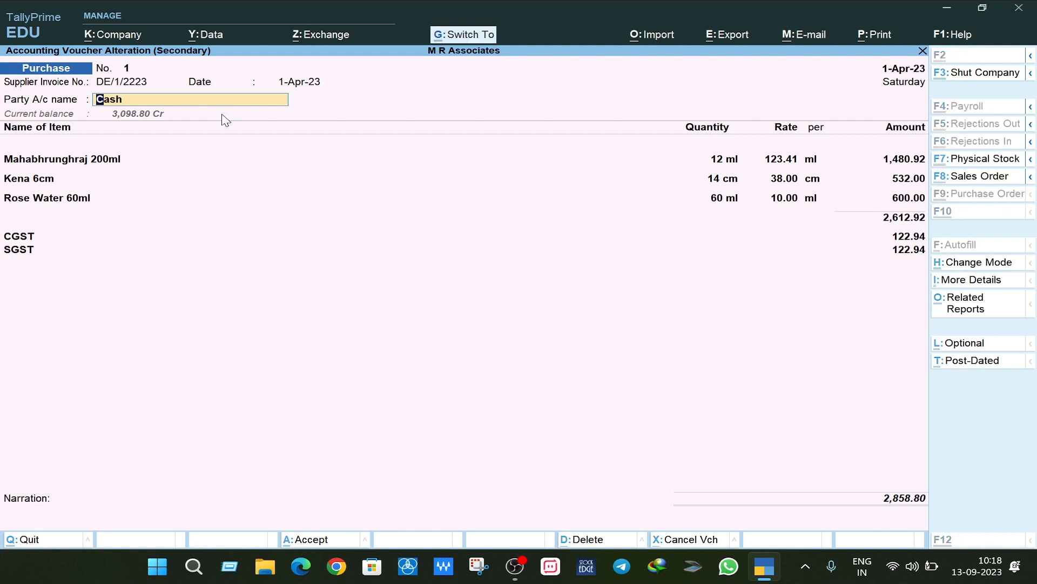
{"action": "key", "text": "ctrl+Return"}
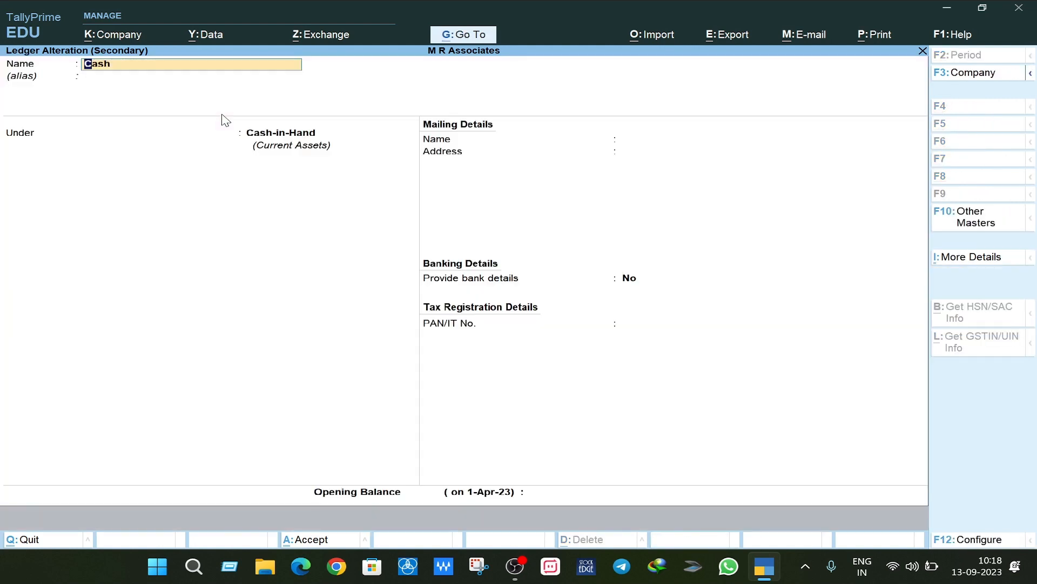
{"action": "key", "text": "Escape"}
{"action": "key", "text": "y"}
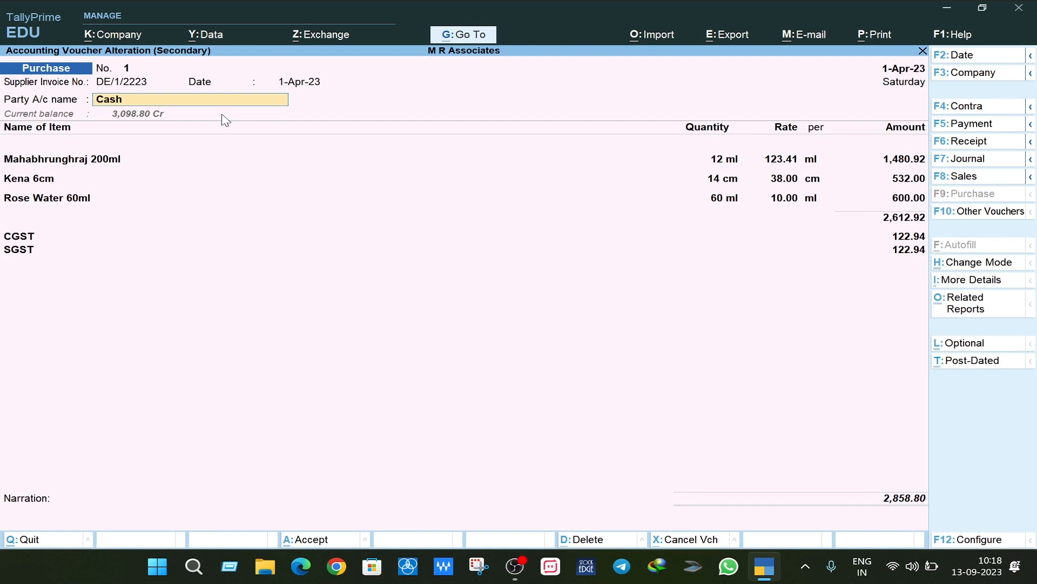
Step: Keep Cash as the party account and leave all receipt details blank
{"action": "key", "text": "Return"}
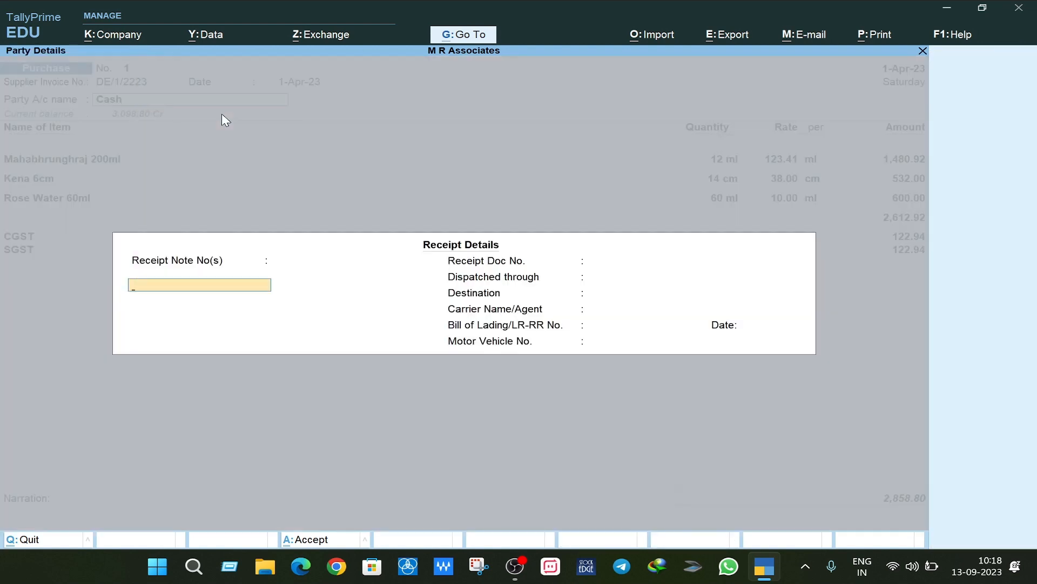
{"action": "key", "text": "Return"}
{"action": "key", "text": "Return"}
{"action": "key", "text": "Return"}
{"action": "key", "text": "Return"}
{"action": "key", "text": "Return"}
{"action": "key", "text": "Return"}
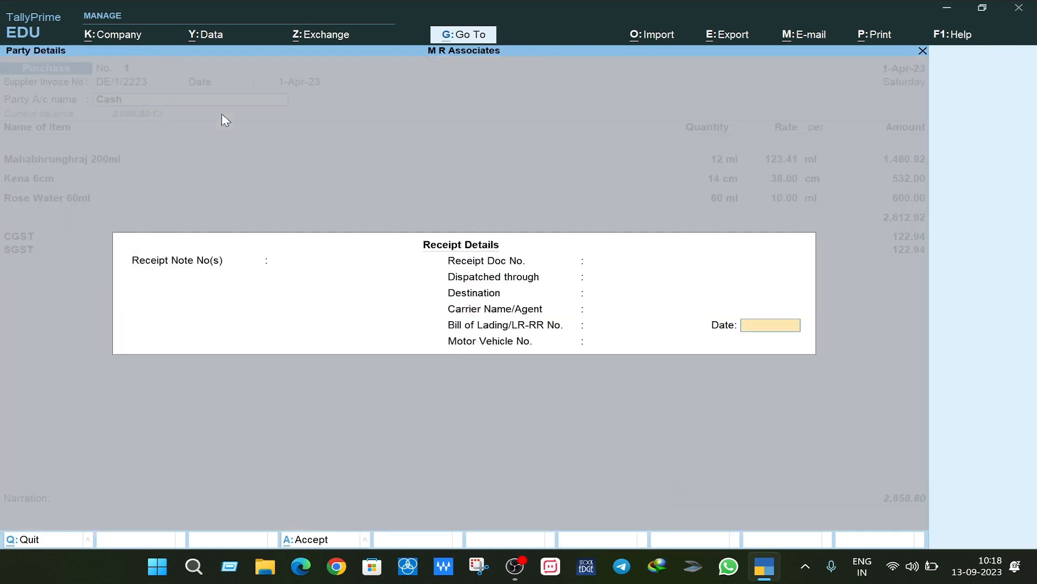
{"action": "key", "text": "Return"}
{"action": "key", "text": "Return"}
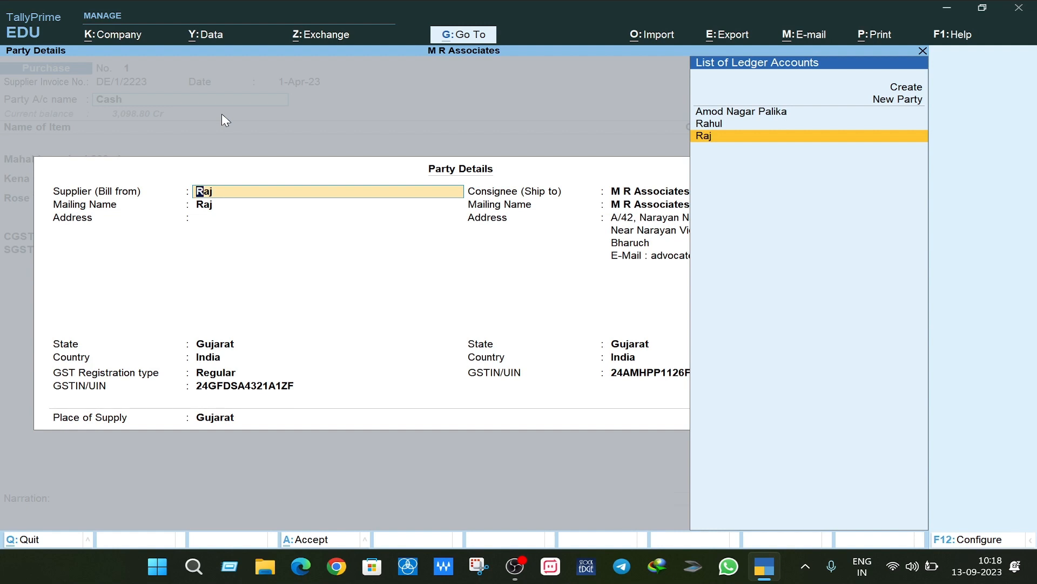
Step: Accept the existing supplier and consignee details, with Gujarat as the place of supply
{"action": "key", "text": "Return"}
{"action": "key", "text": "Return"}
{"action": "key", "text": "Return"}
{"action": "key", "text": "Return"}
{"action": "key", "text": "Return"}
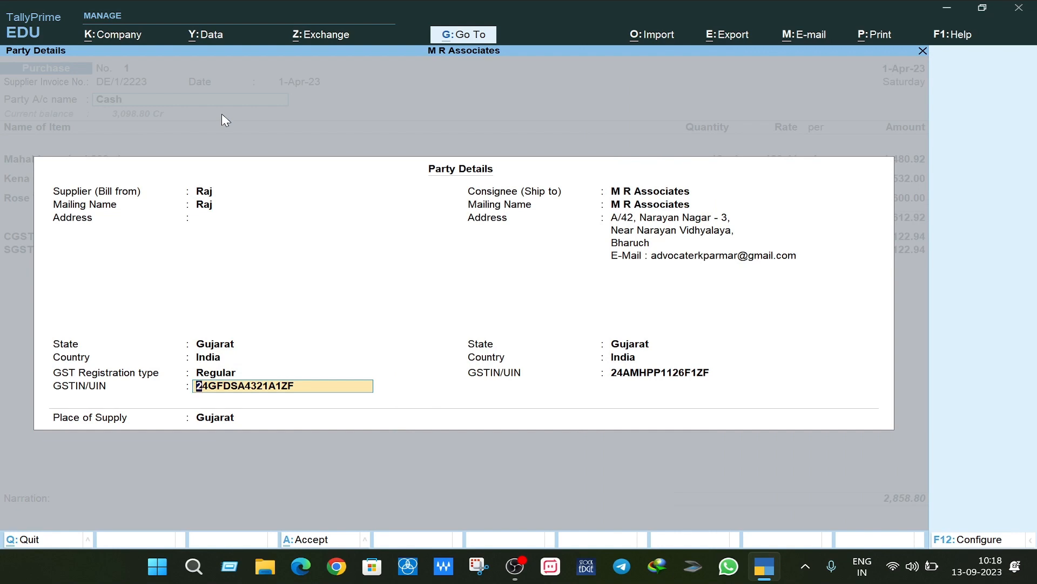
{"action": "key", "text": "Return"}
{"action": "key", "text": "Return"}
{"action": "key", "text": "Return"}
{"action": "key", "text": "Return"}
{"action": "key", "text": "Return"}
{"action": "key", "text": "Return"}
{"action": "key", "text": "Return"}
{"action": "key", "text": "Return"}
{"action": "key", "text": "Return"}
{"action": "key", "text": "Return"}
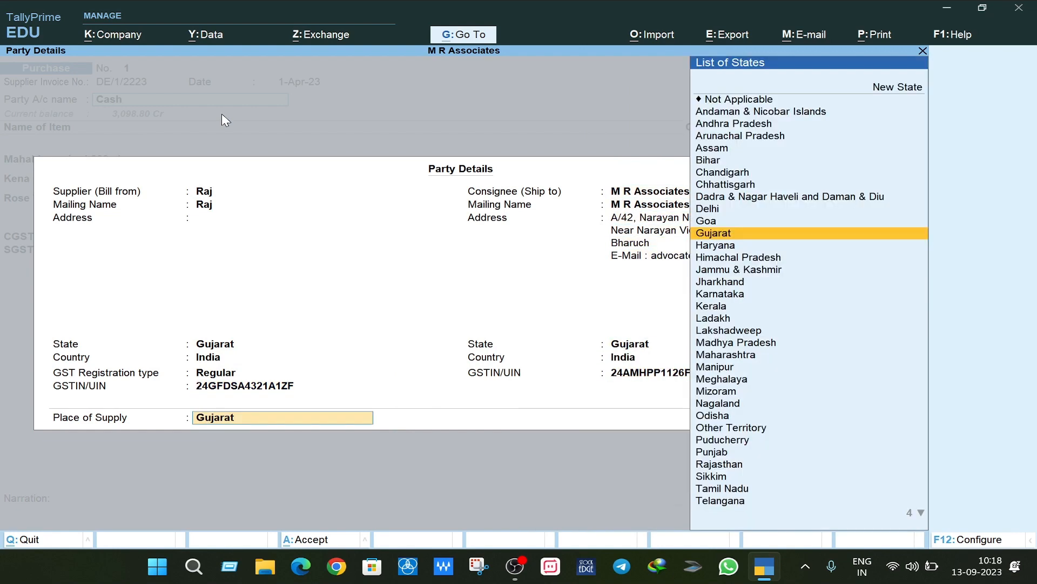
{"action": "key", "text": "Return"}
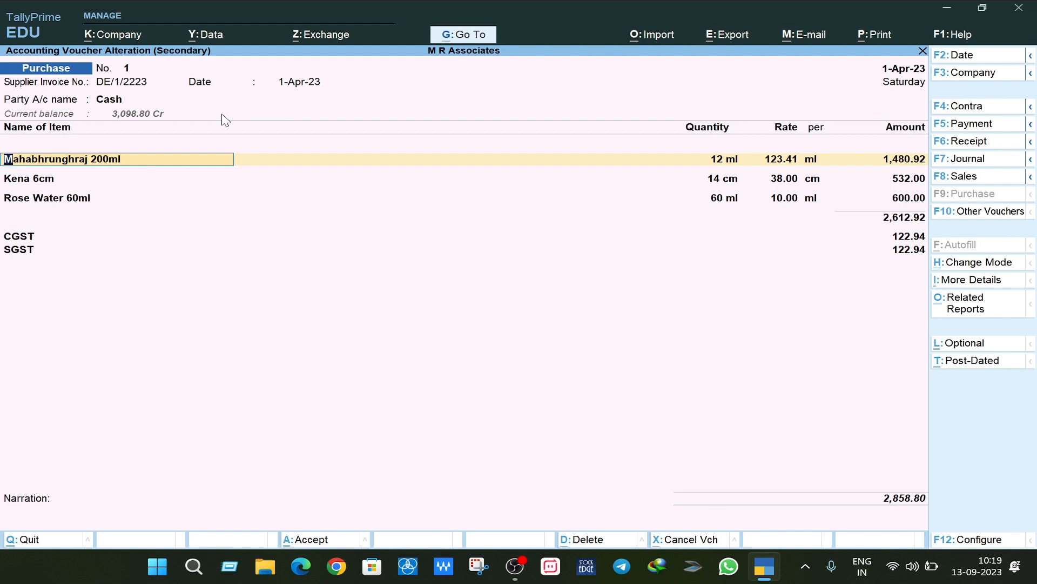
Step: Review the GST details in the Mahabhrunghraj 200ml stock item master and accept it
{"action": "key", "text": "ctrl+Return"}
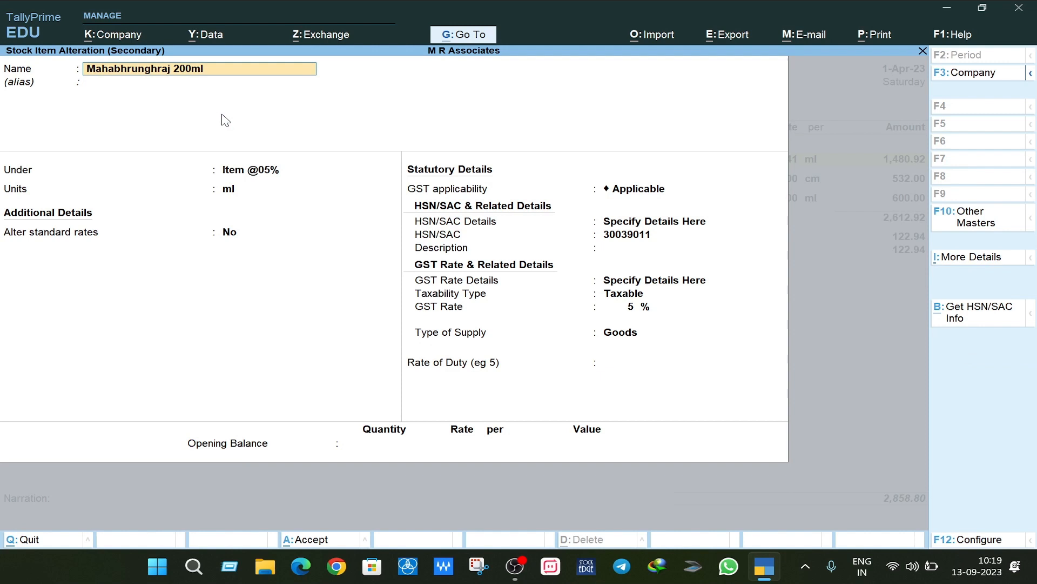
{"action": "key", "text": "Return"}
{"action": "key", "text": "Return"}
{"action": "key", "text": "Return"}
{"action": "key", "text": "Return"}
{"action": "key", "text": "Return"}
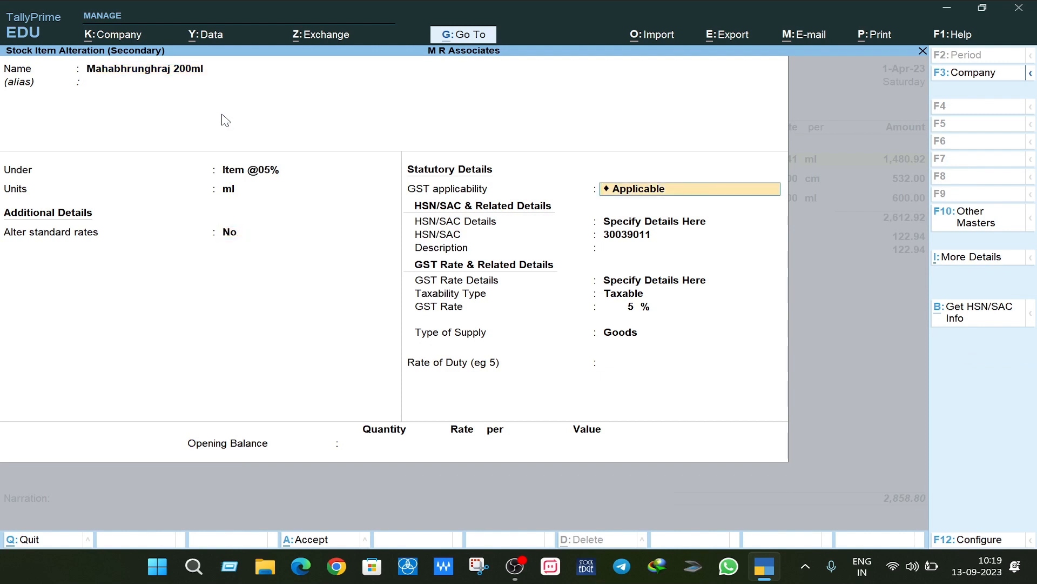
{"action": "key", "text": "Return"}
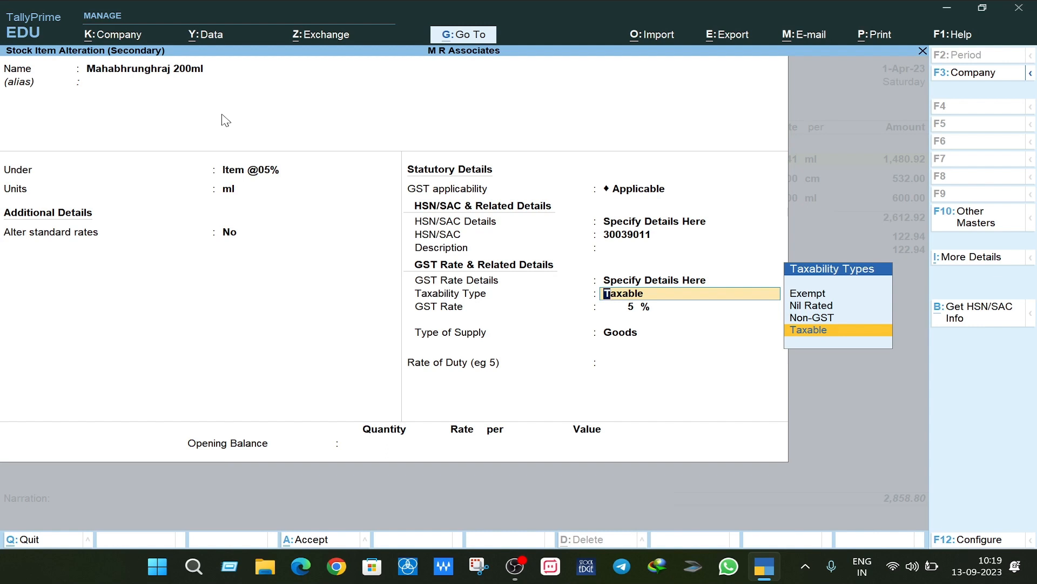
{"action": "key", "text": "Return"}
{"action": "key", "text": "Return"}
{"action": "key", "text": "Return"}
{"action": "key", "text": "Return"}
{"action": "key", "text": "Return"}
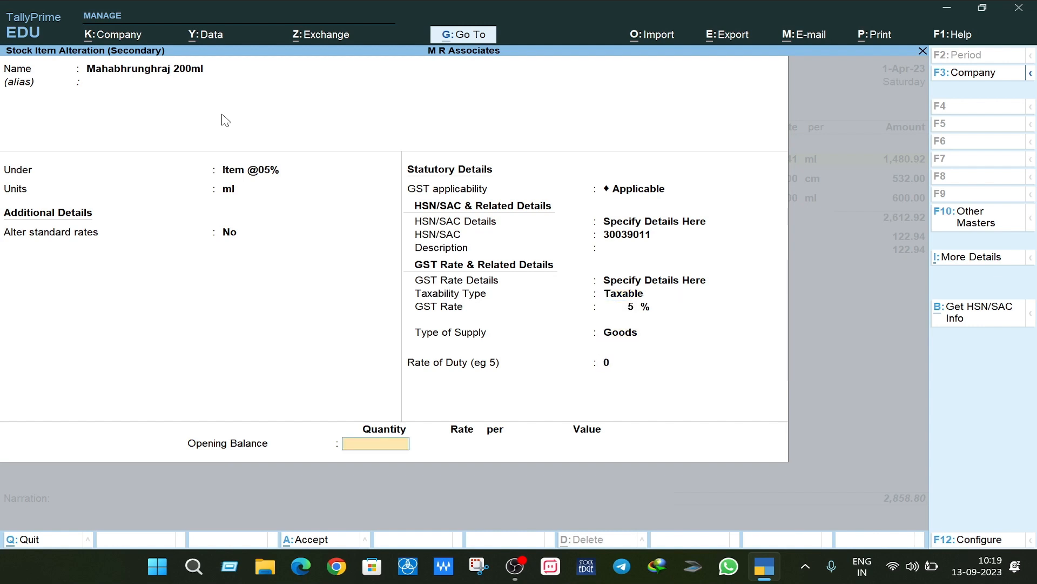
{"action": "key", "text": "Return"}
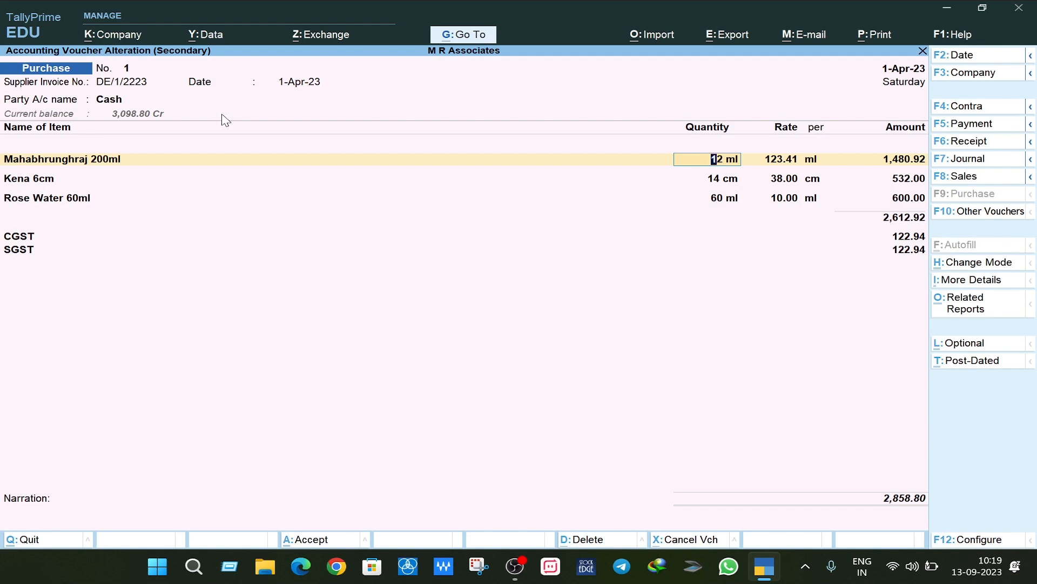
Step: Keep the quantity, rate and amount of Mahabhrunghraj 200ml and open its accounting details
{"action": "key", "text": "Return"}
{"action": "key", "text": "Return"}
{"action": "key", "text": "Return"}
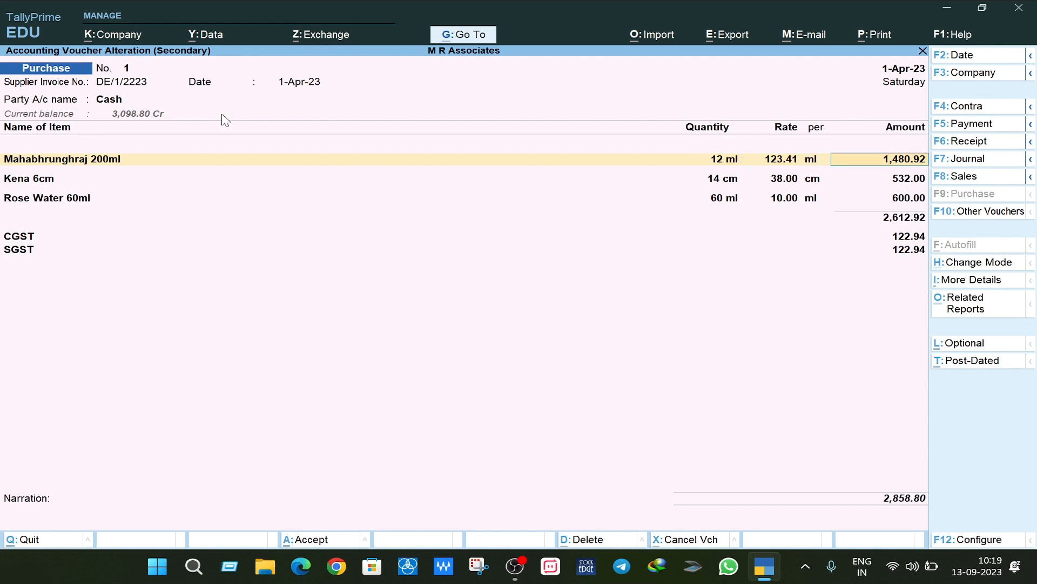
{"action": "key", "text": "Return"}
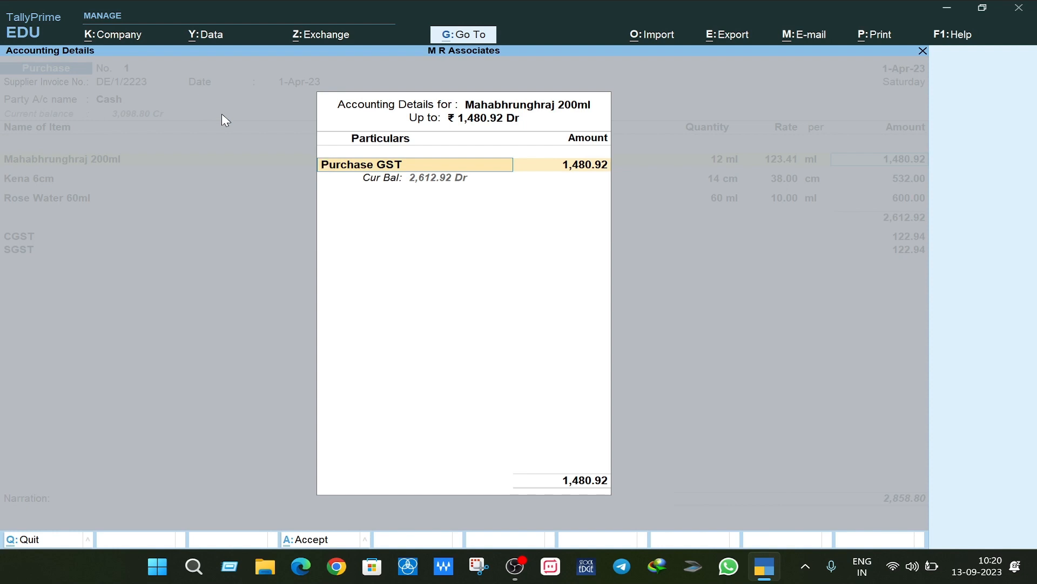
Step: Review and accept the Purchase GST ledger master, and keep that ledger allocated to Mahabhrunghraj 200ml
{"action": "key", "text": "ctrl+Return"}
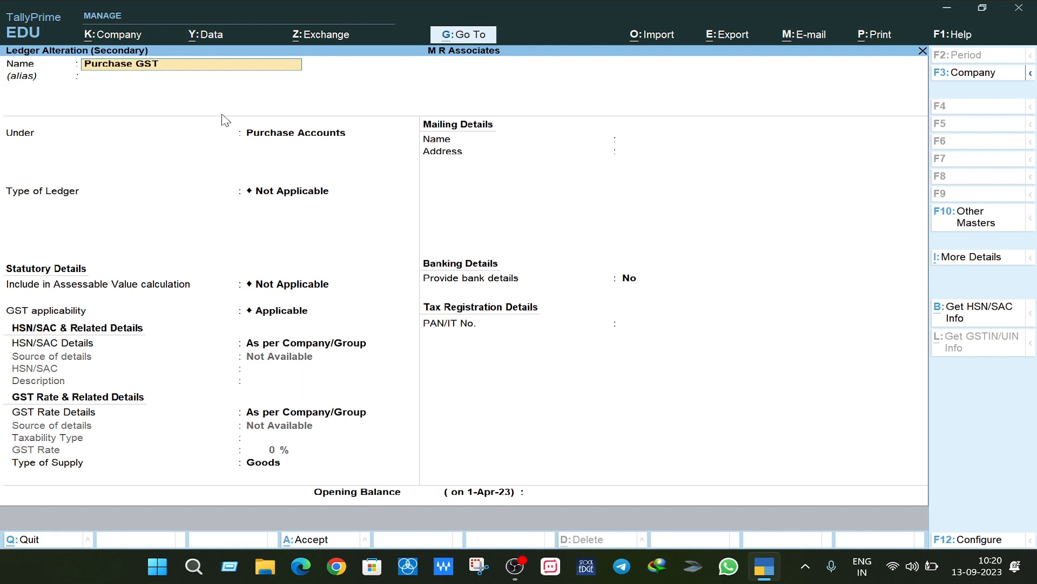
{"action": "key", "text": "Return"}
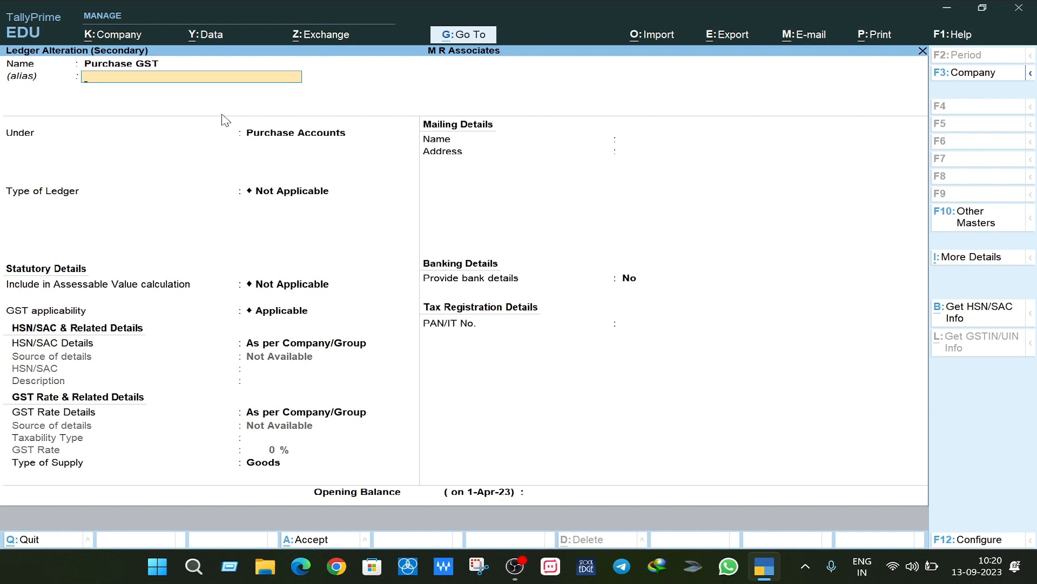
{"action": "key", "text": "Return"}
{"action": "key", "text": "ctrl+a"}
{"action": "key", "text": "Return"}
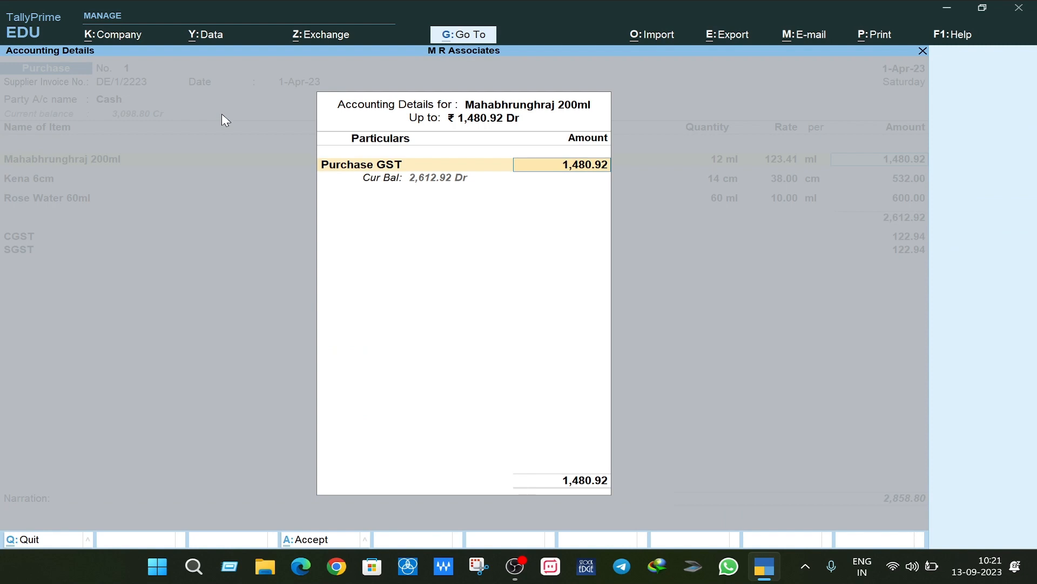
{"action": "key", "text": "Return"}
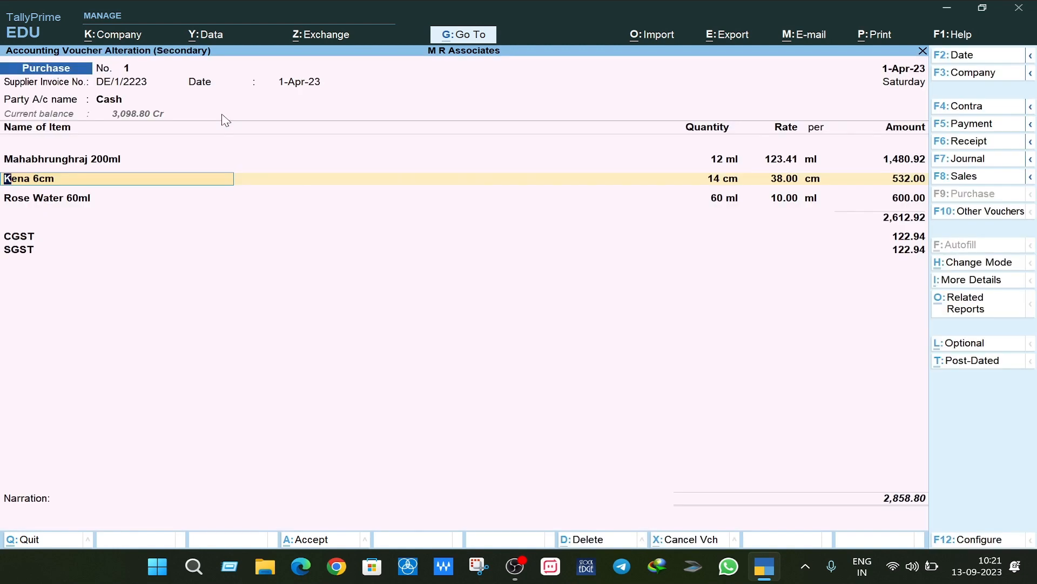
Step: Keep the quantity and rate of Kena 6cm and check its accounting details
{"action": "key", "text": "Return"}
{"action": "key", "text": "Return"}
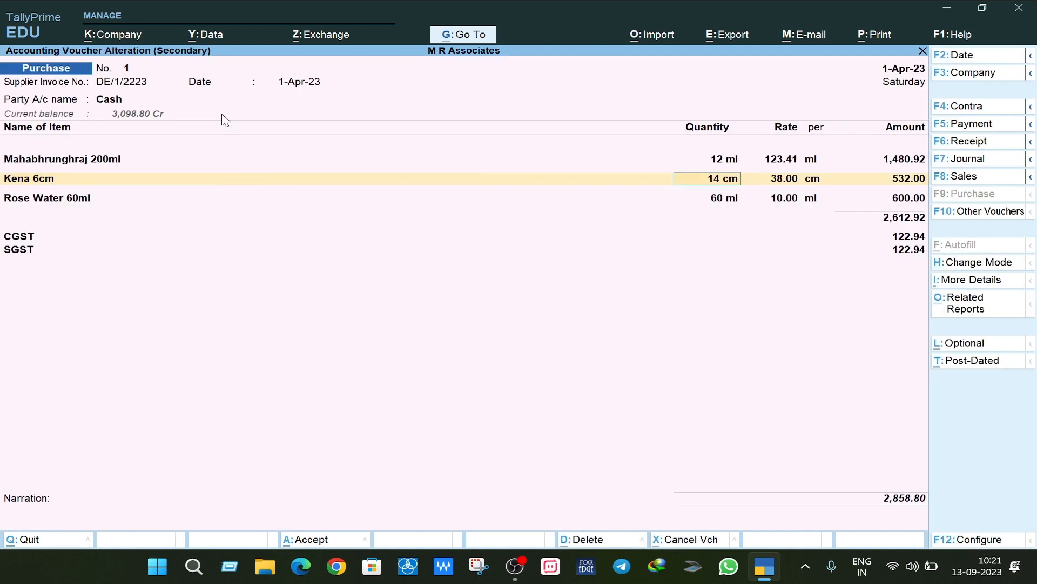
{"action": "key", "text": "Return"}
{"action": "key", "text": "Return"}
{"action": "key", "text": "Return"}
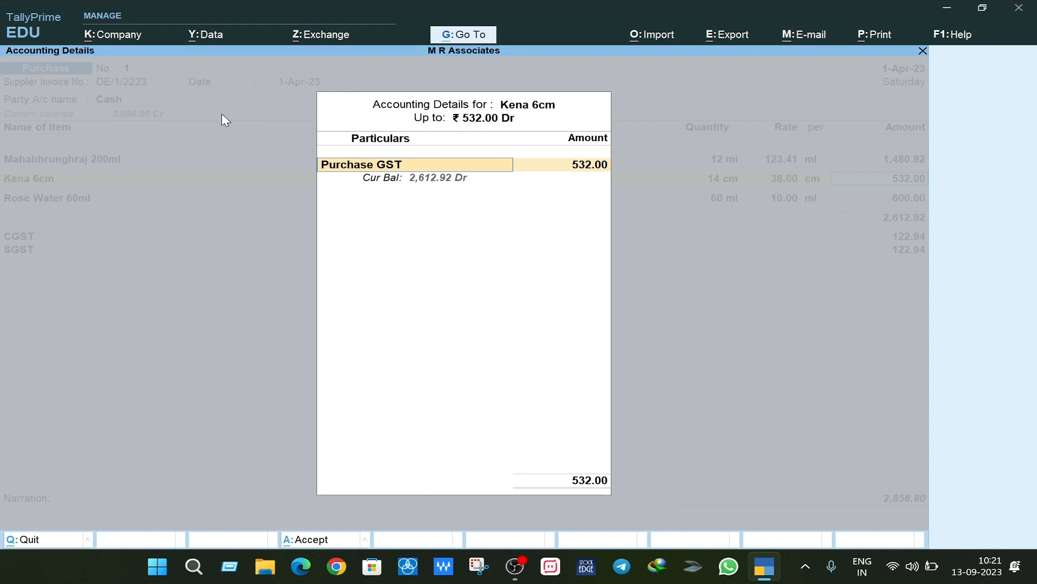
Step: Return to the Kena 6cm item line and check the GST details in its stock item master, leaving it unaltered
{"action": "key", "text": "Escape"}
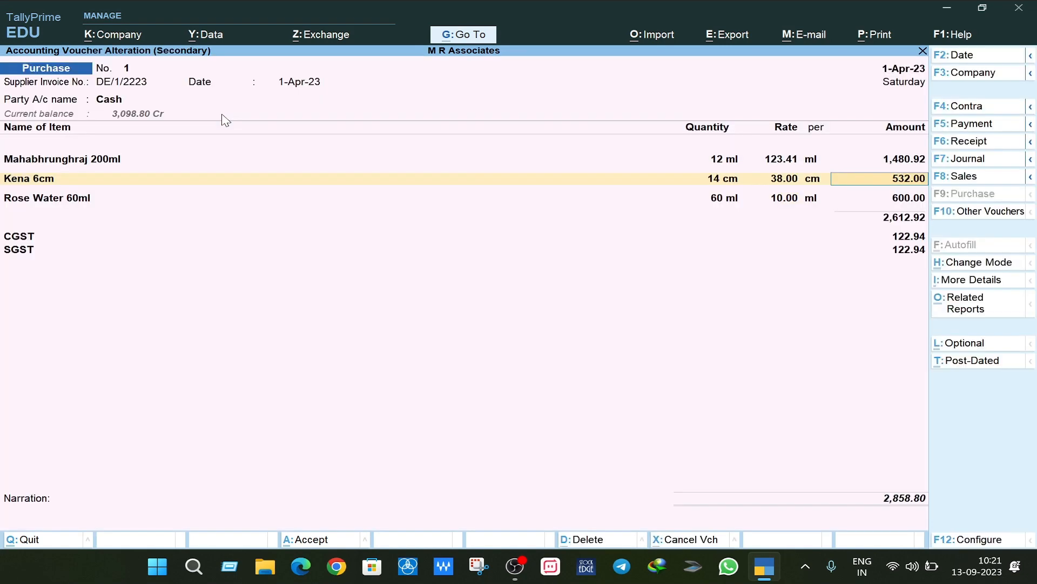
{"action": "key", "text": "BackSpace"}
{"action": "key", "text": "BackSpace"}
{"action": "key", "text": "BackSpace"}
{"action": "key", "text": "BackSpace"}
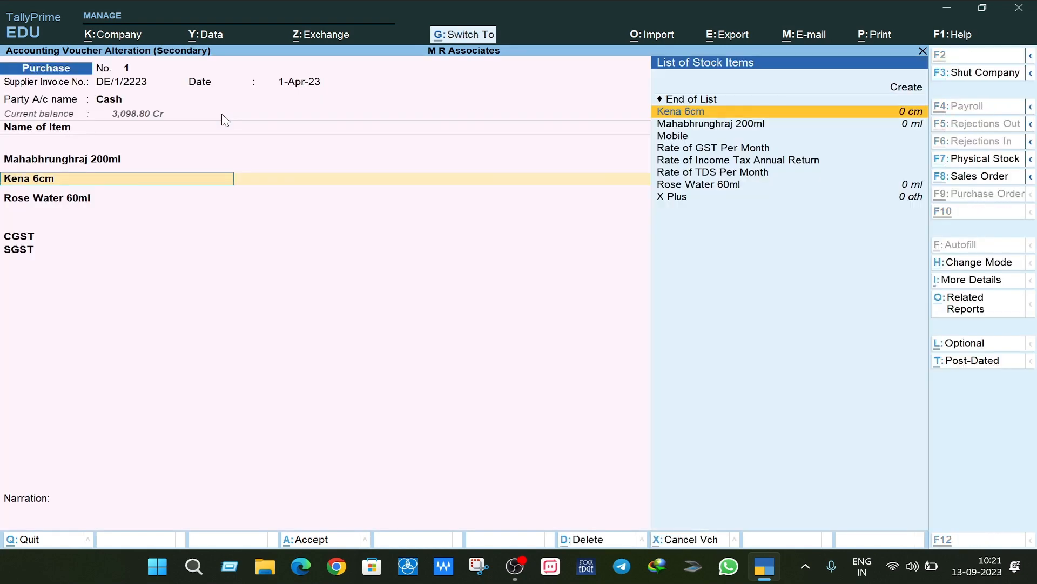
{"action": "key", "text": "ctrl+Return"}
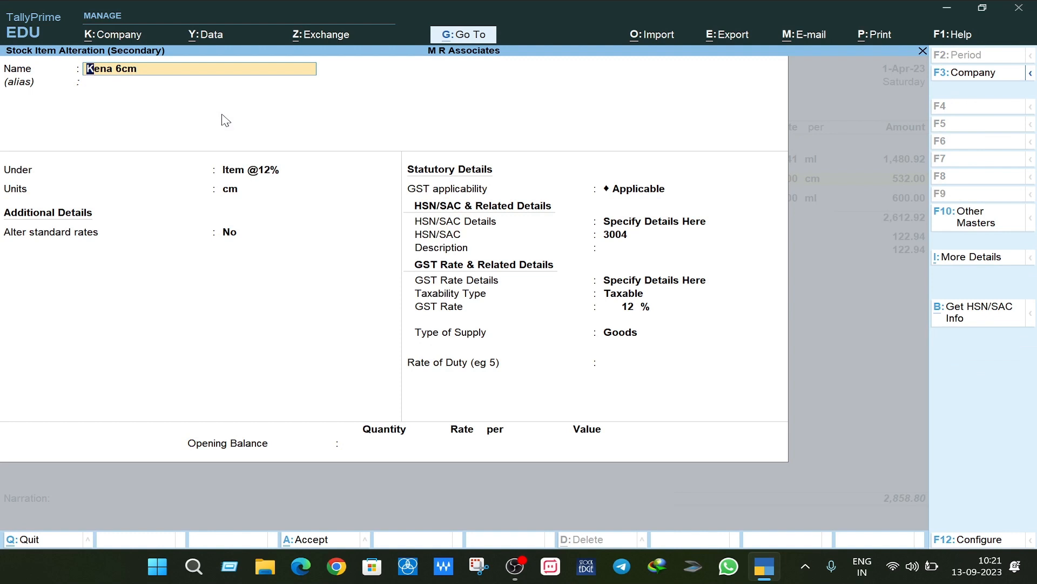
{"action": "key", "text": "Escape"}
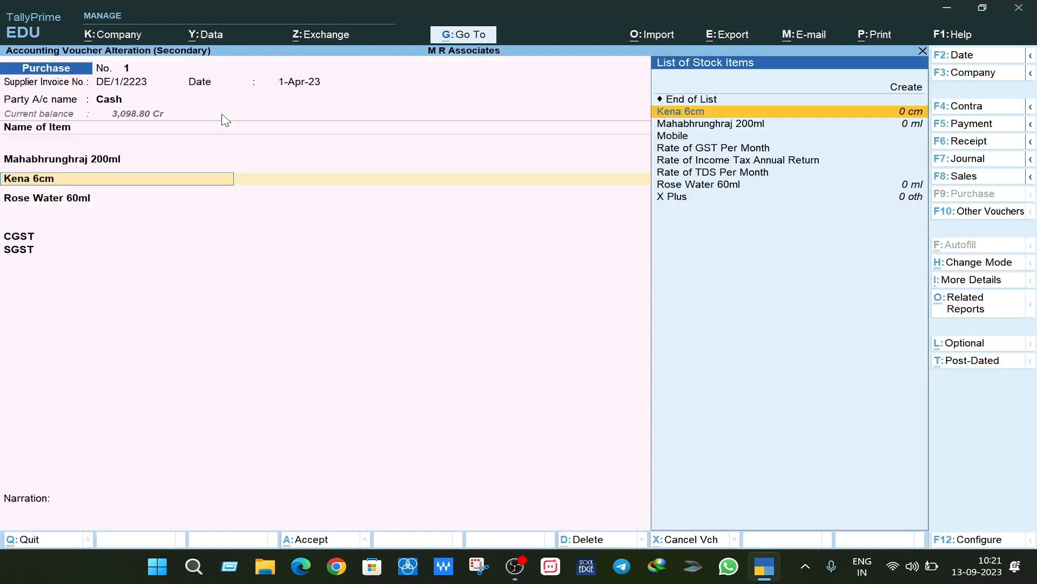
Step: Keep the quantity, rate and amount of Kena 6cm, and keep it allocated to the Purchase GST ledger
{"action": "key", "text": "Return"}
{"action": "key", "text": "Return"}
{"action": "key", "text": "Return"}
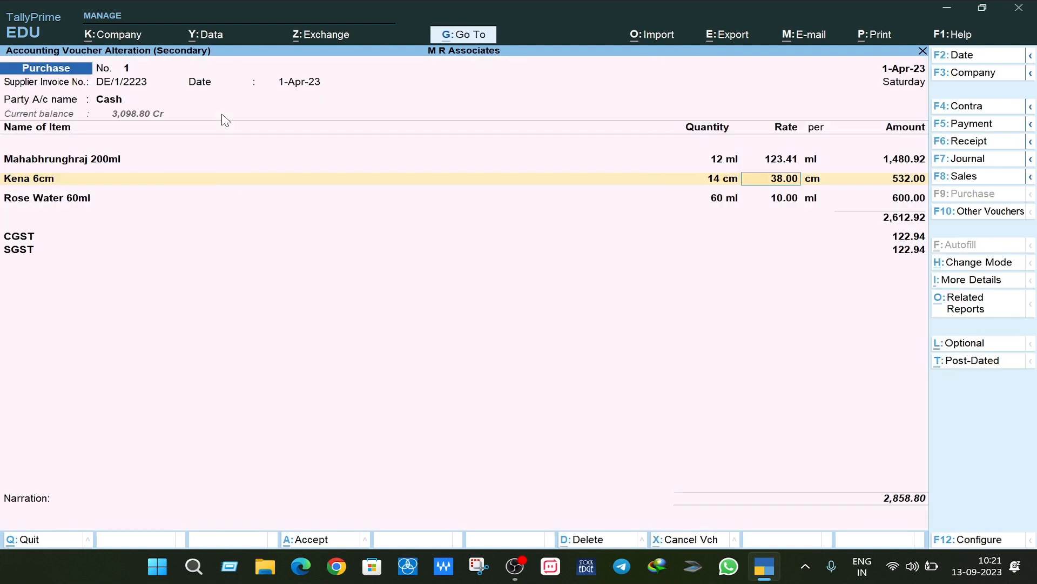
{"action": "key", "text": "Return"}
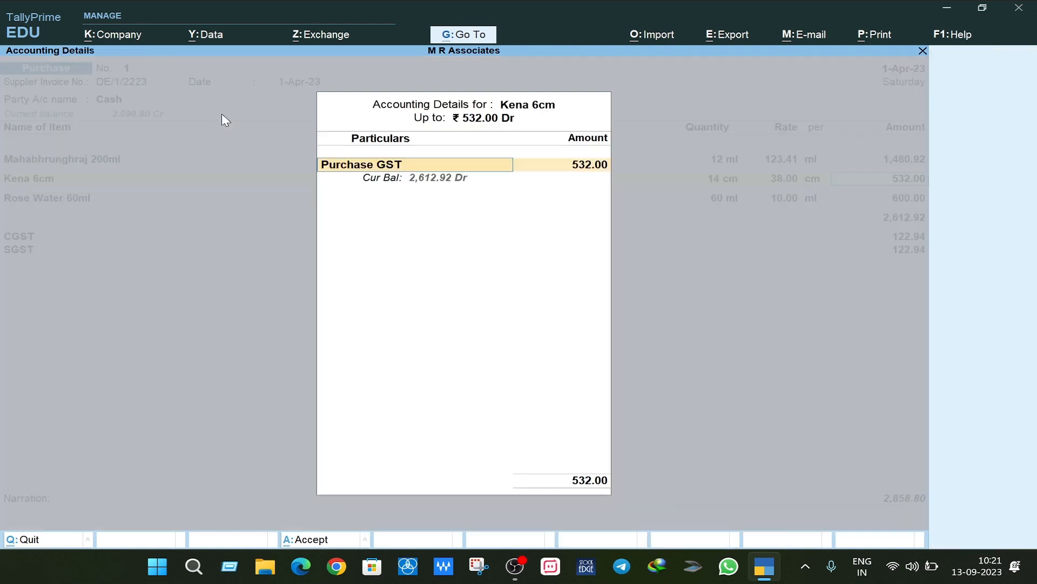
{"action": "key", "text": "Return"}
{"action": "key", "text": "Return"}
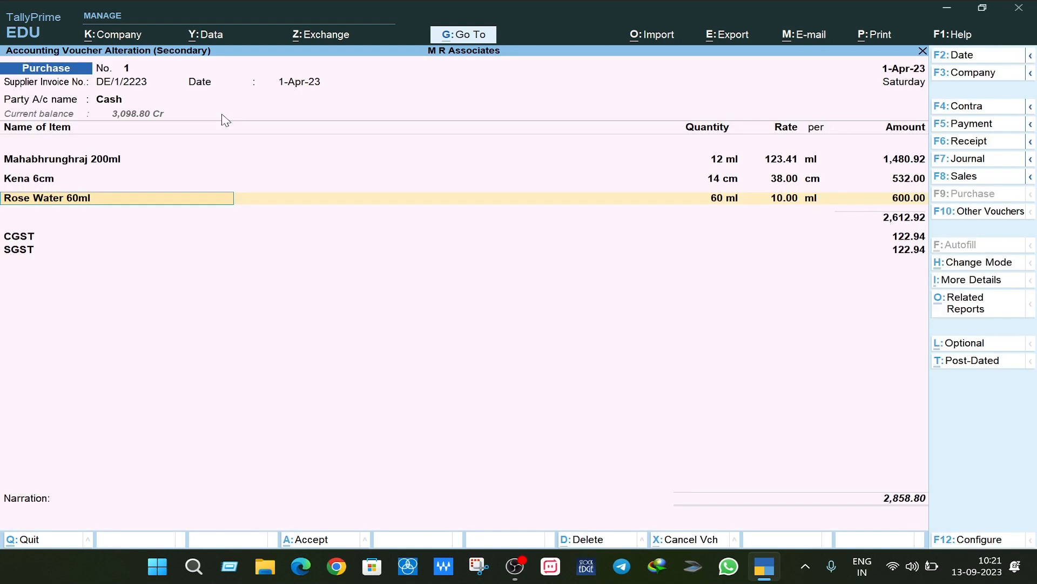
Step: Check the GST details in the Rose Water 60ml stock item master and close it without altering it
{"action": "key", "text": "ctrl+Return"}
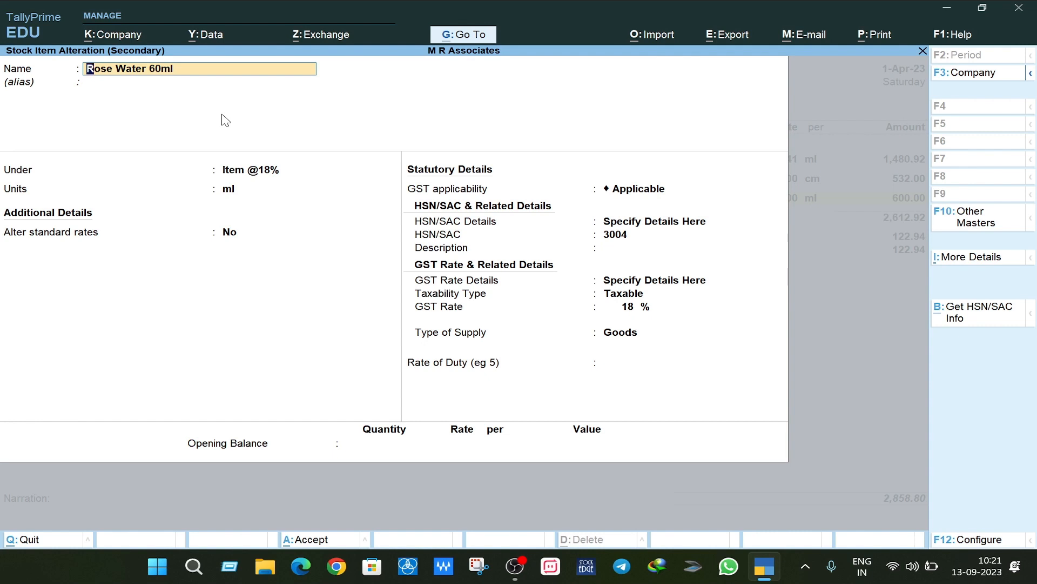
{"action": "key", "text": "Escape"}
{"action": "key", "text": "y"}
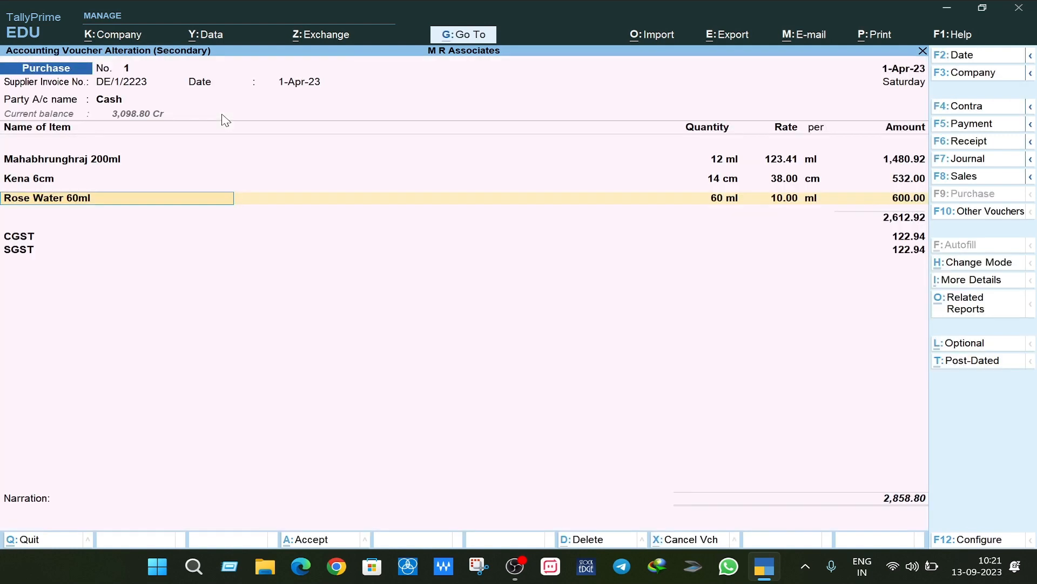
Step: Keep the quantity, rate and amount of Rose Water 60ml, and keep it allocated to the Purchase GST ledger
{"action": "key", "text": "Return"}
{"action": "key", "text": "Return"}
{"action": "key", "text": "Return"}
{"action": "key", "text": "Return"}
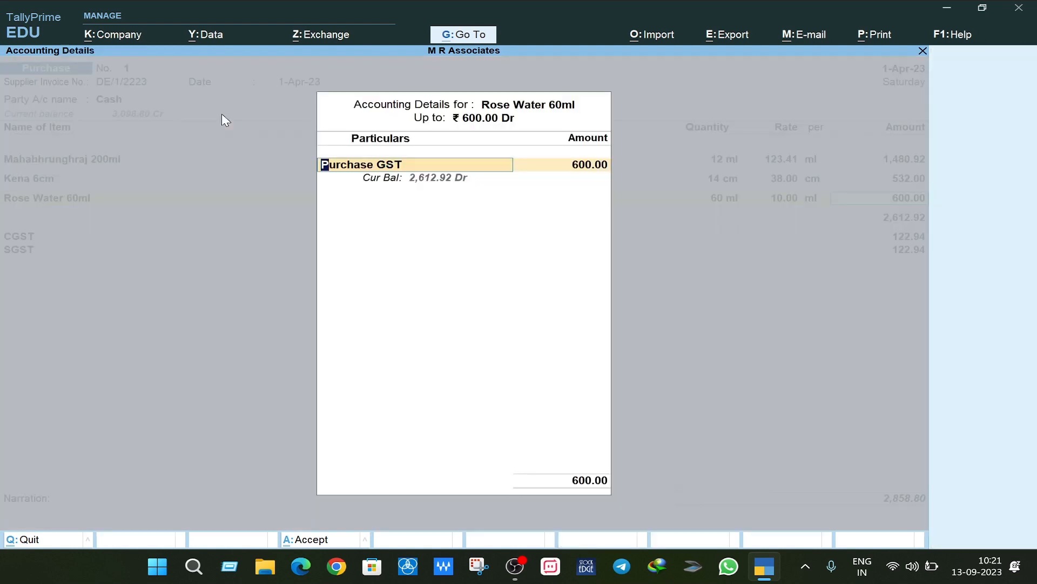
{"action": "key", "text": "Return"}
{"action": "key", "text": "Return"}
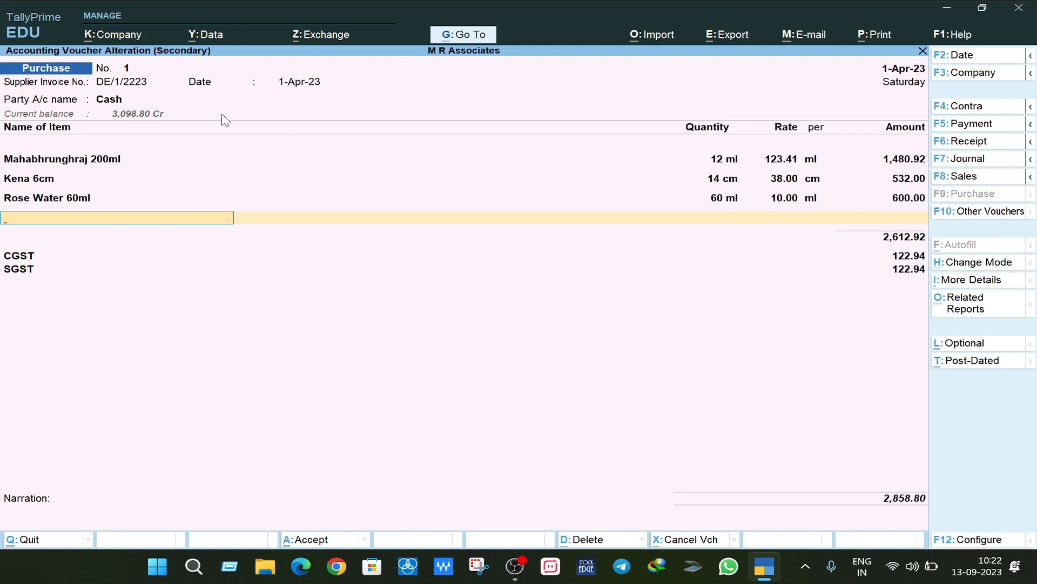
Step: Add the stock item X Plus with quantity 12 oth at rate 5.00, and allocate it to the Purchase Exempt ledger
{"action": "type", "text": "X"}
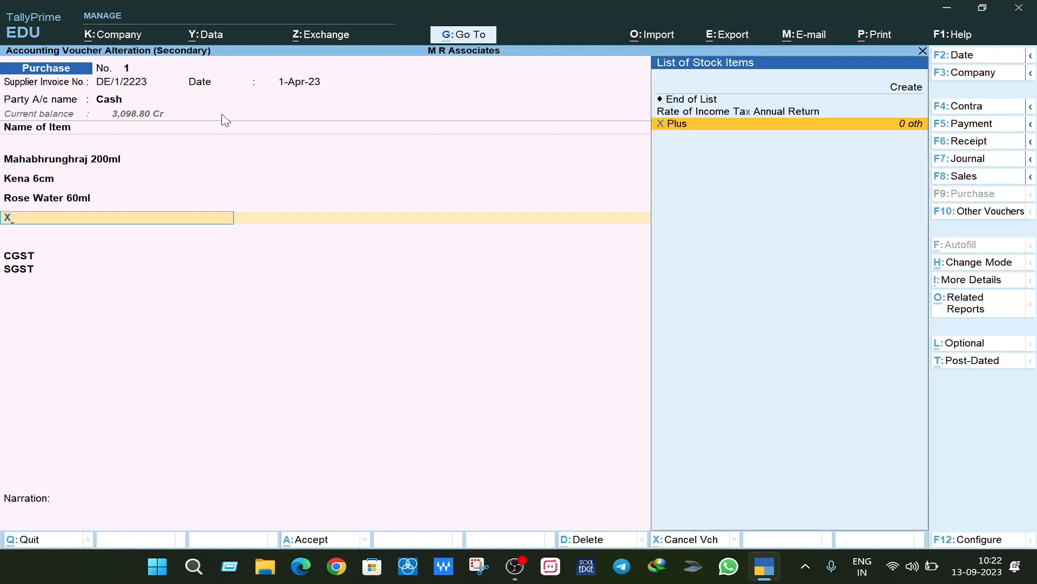
{"action": "key", "text": "Return"}
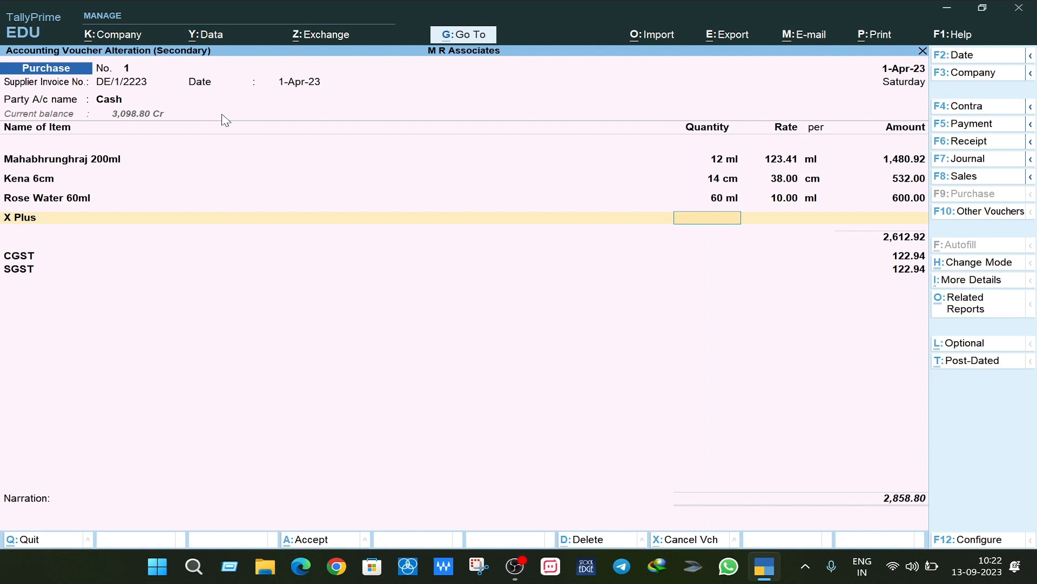
{"action": "type", "text": "12"}
{"action": "key", "text": "Return"}
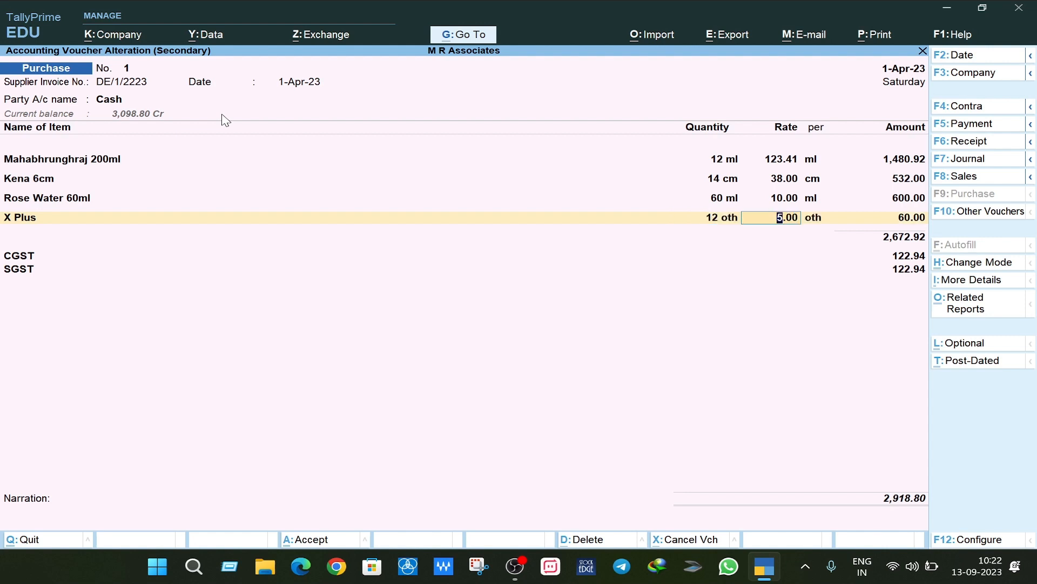
{"action": "key", "text": "Return"}
{"action": "key", "text": "Return"}
{"action": "key", "text": "Return"}
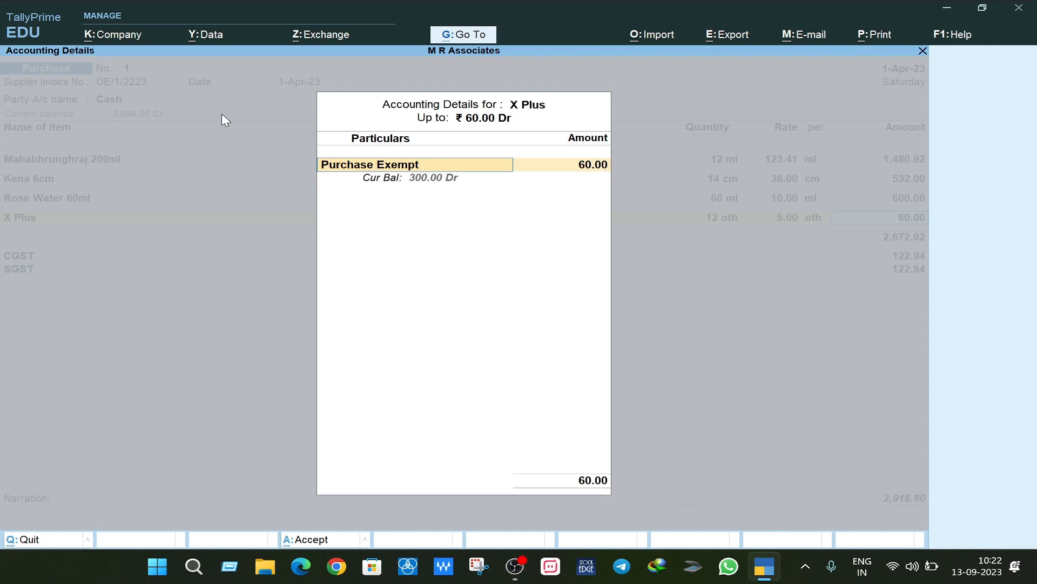
{"action": "key", "text": "Return"}
{"action": "key", "text": "Return"}
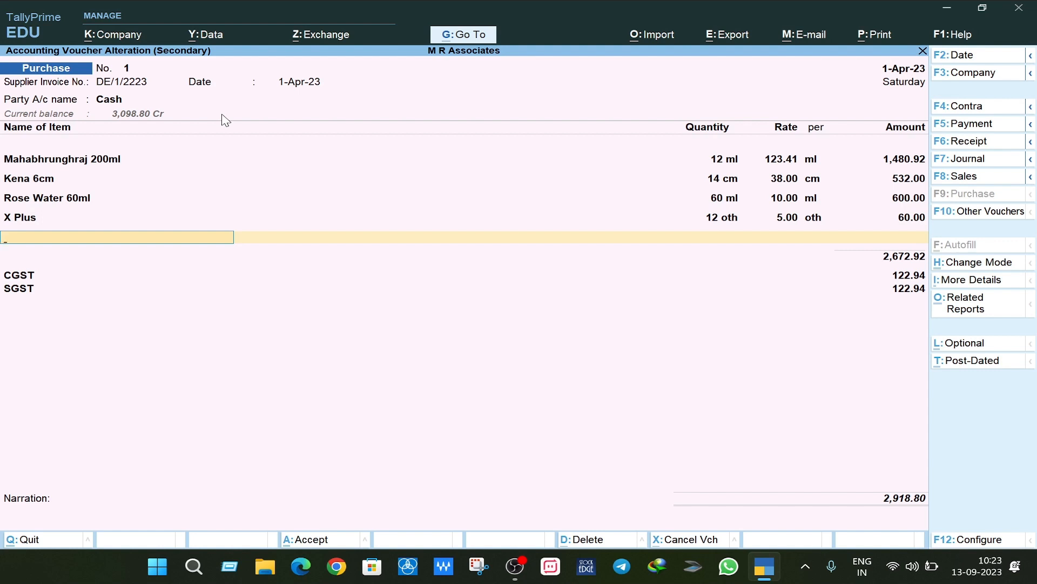
Step: End the item list and keep the CGST and SGST tax ledgers with their amounts
{"action": "key", "text": "Return"}
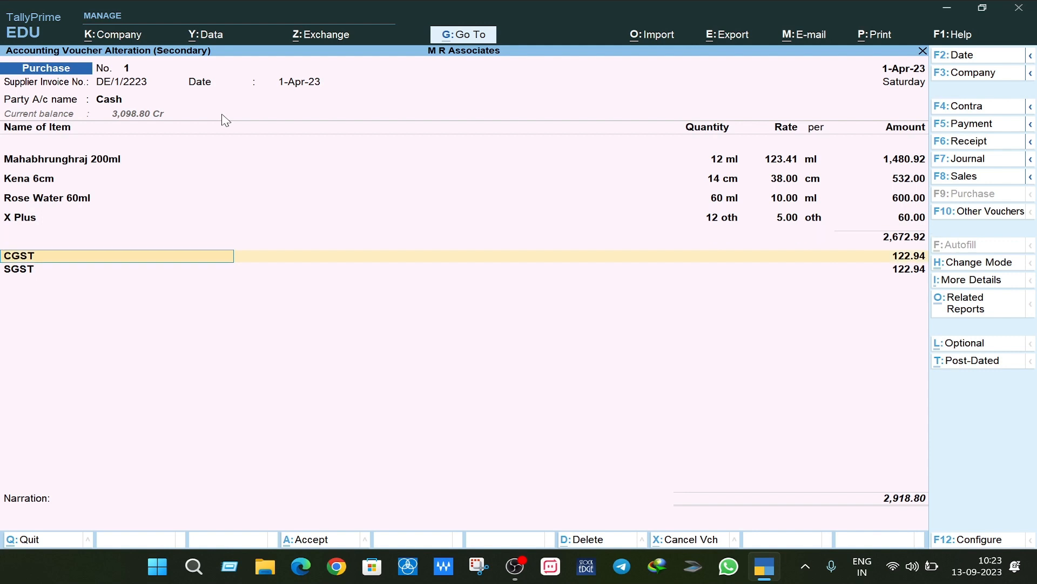
{"action": "key", "text": "Return"}
{"action": "key", "text": "Return"}
{"action": "key", "text": "Return"}
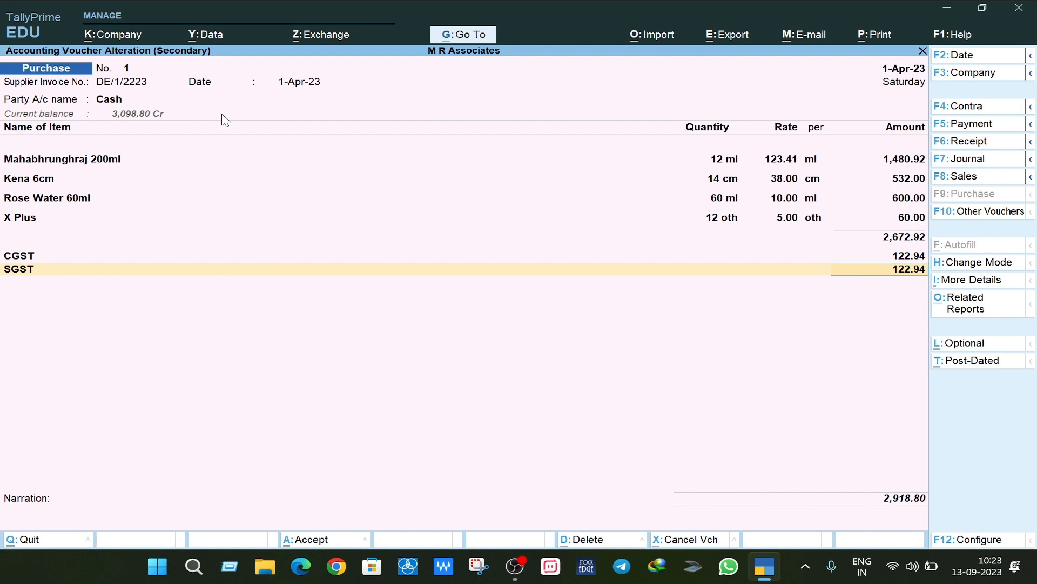
Step: Examine the voucher's GST tax analysis for the exempt and taxable items, and return to the voucher
{"action": "key", "text": "ctrl+o"}
{"action": "key", "text": "alt+F5"}
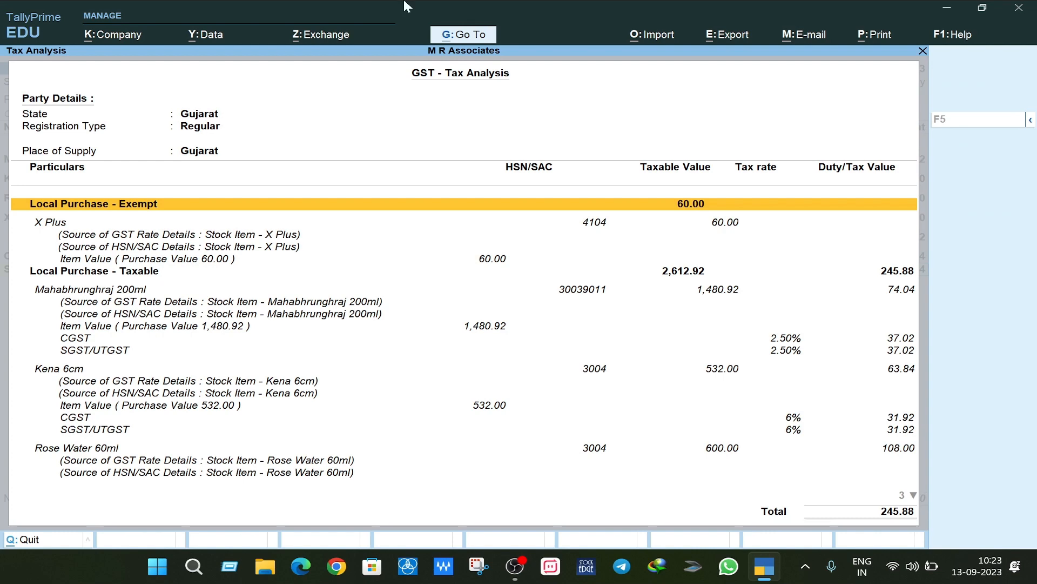
{"action": "scroll", "coordinate": [710, 287], "scroll_direction": "down", "scroll_amount": 5}
{"action": "scroll", "coordinate": [711, 286], "scroll_direction": "down", "scroll_amount": 1}
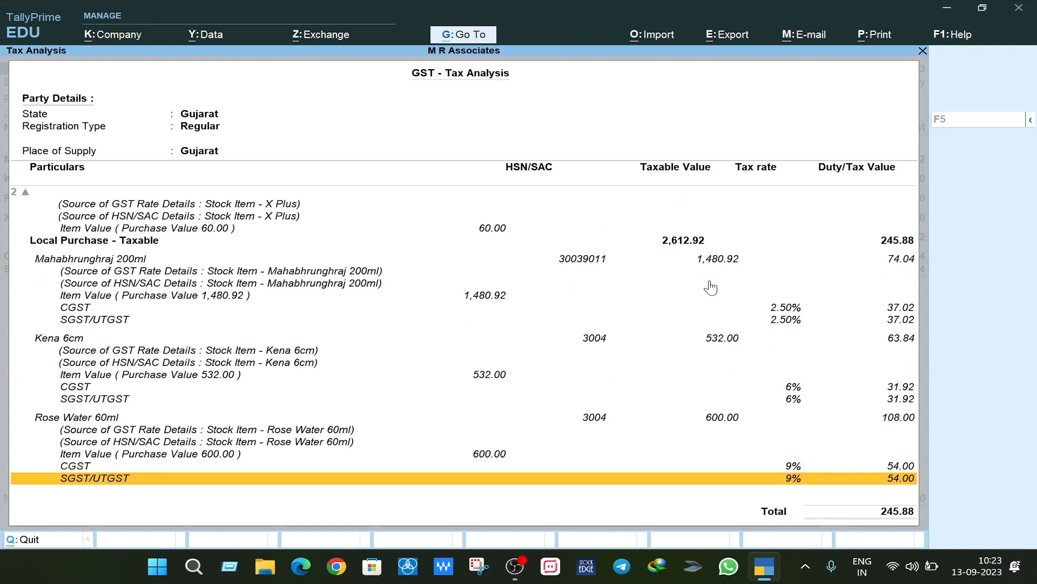
{"action": "key", "text": "Return"}
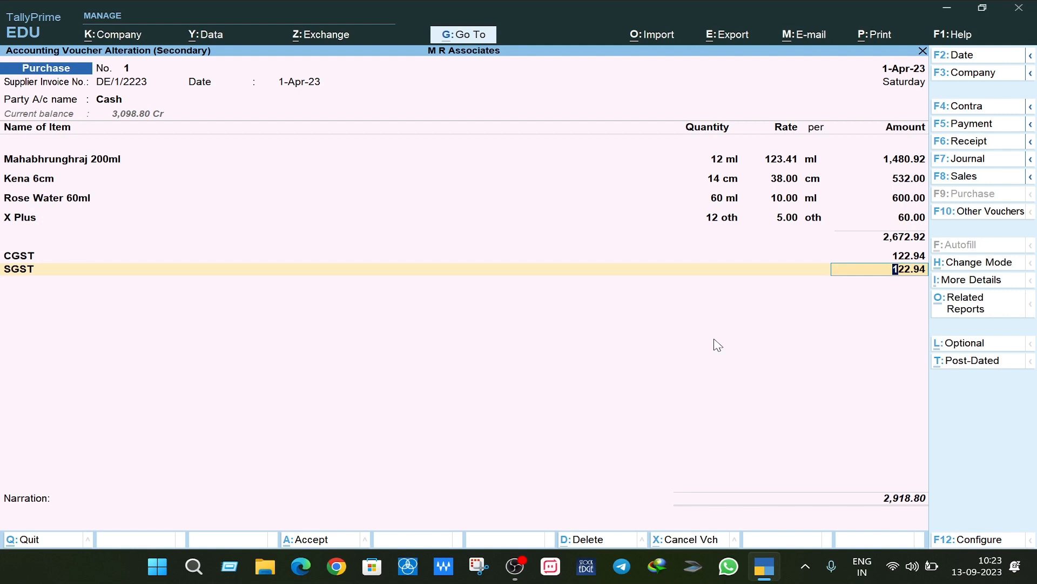
Step: Leave the narration blank and save the altered purchase voucher
{"action": "key", "text": "Return"}
{"action": "key", "text": "Return"}
{"action": "key", "text": "Return"}
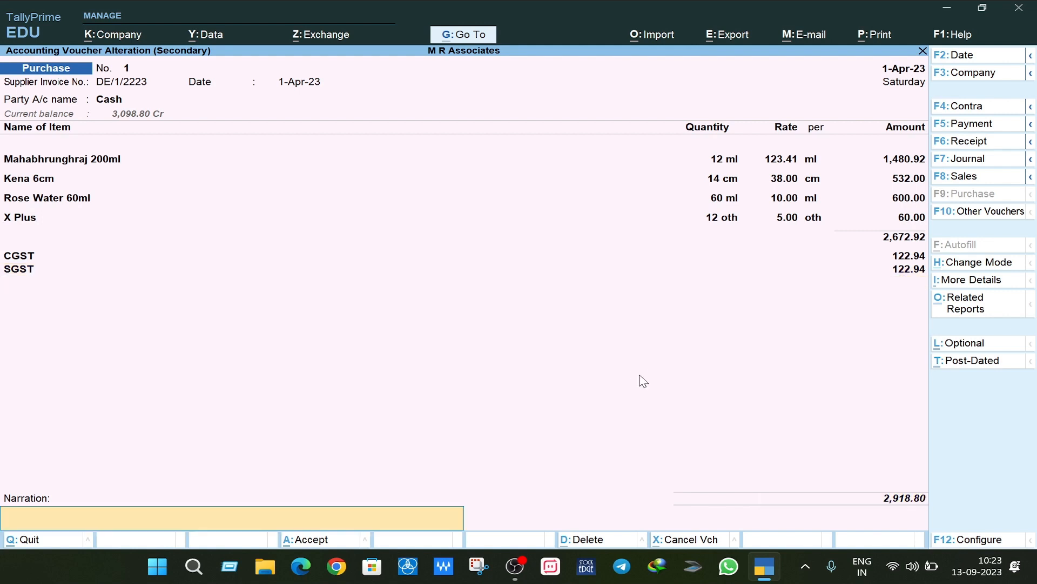
{"action": "key", "text": "Return"}
{"action": "key", "text": "Return"}
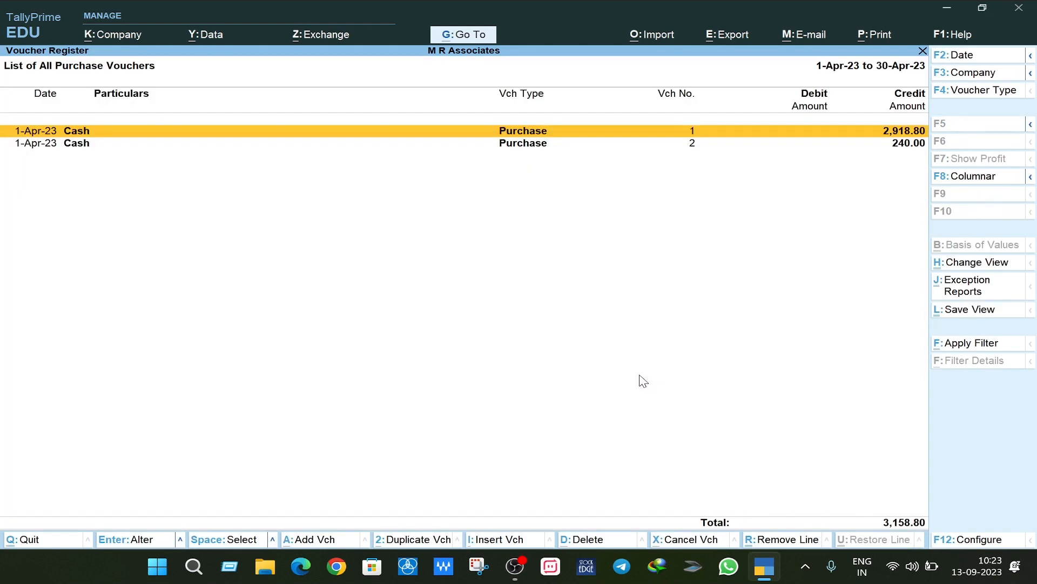
Step: Leave the Purchase Register and open April's sales voucher no. 2 from the Sales Register for alteration
{"action": "key", "text": "Escape"}
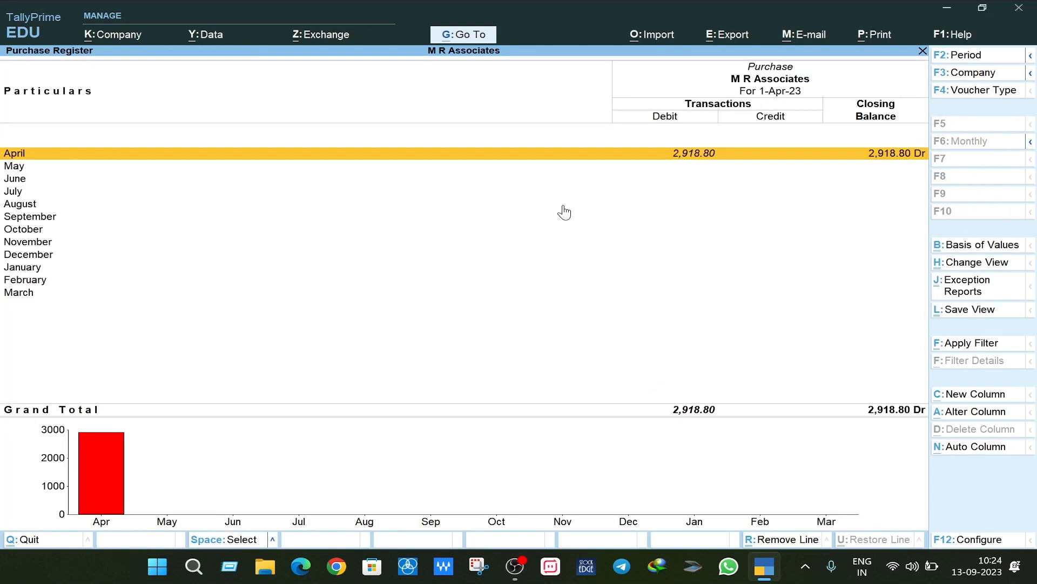
{"action": "key", "text": "Escape"}
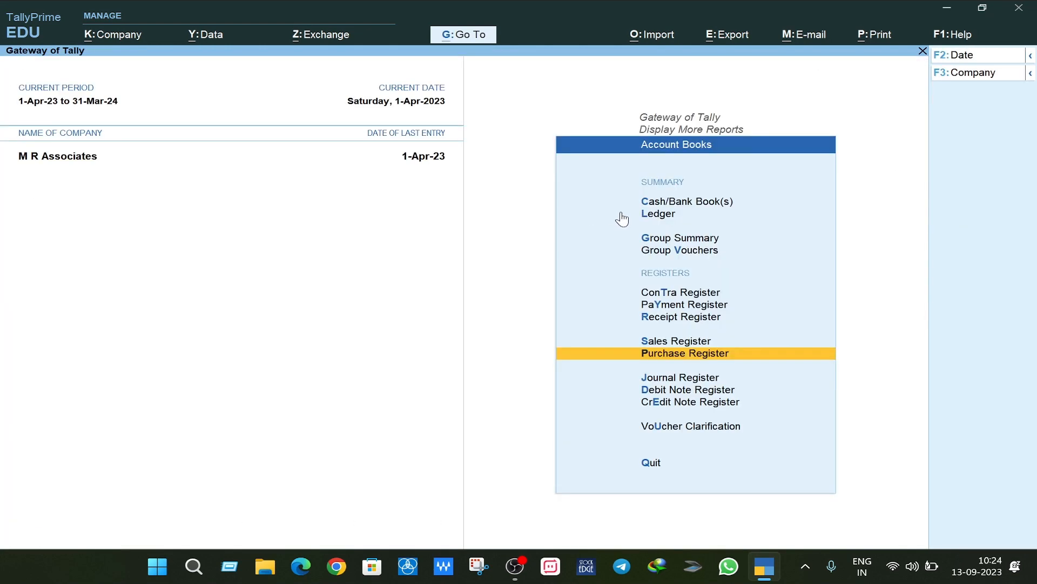
{"action": "key", "text": "s"}
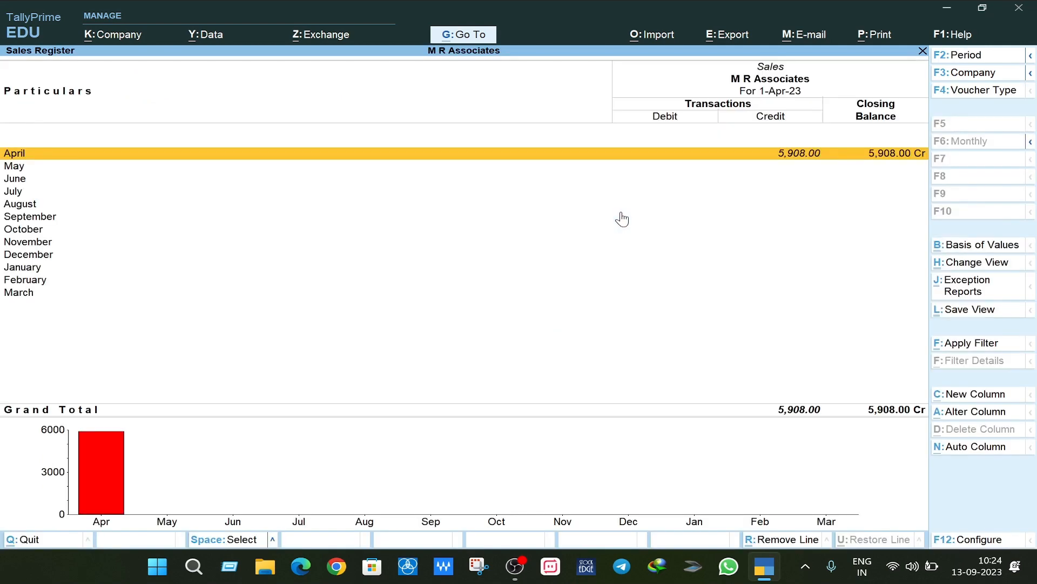
{"action": "key", "text": "Return"}
{"action": "key", "text": "Return"}
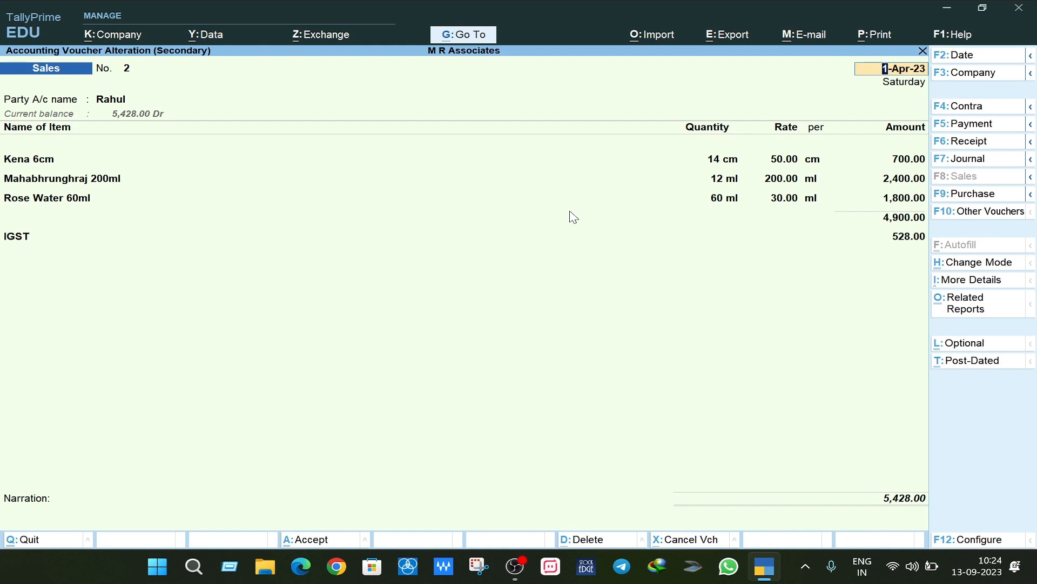
{"action": "key", "text": "BackSpace"}
{"action": "key", "text": "Escape"}
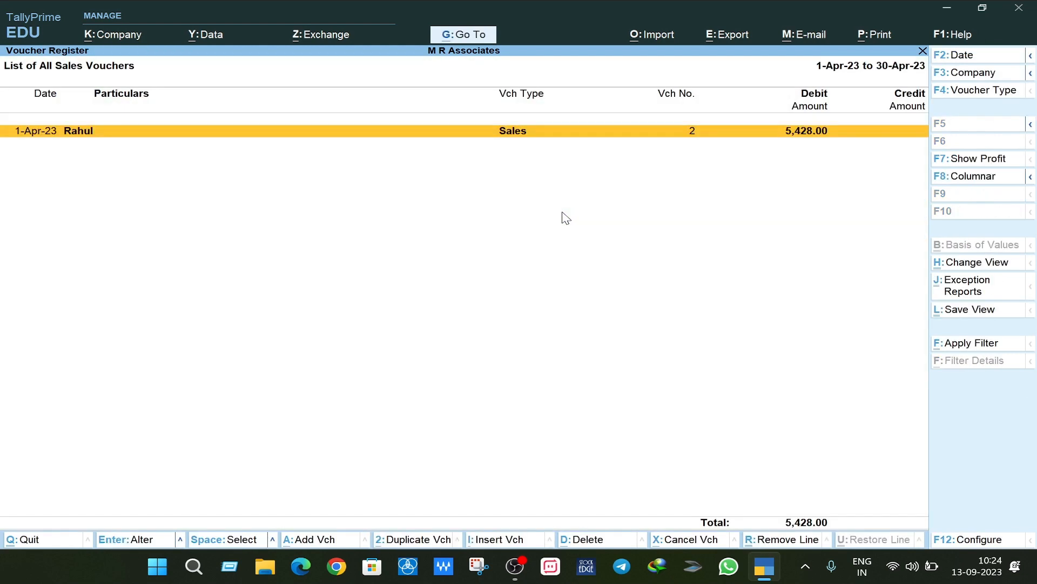
{"action": "key", "text": "Return"}
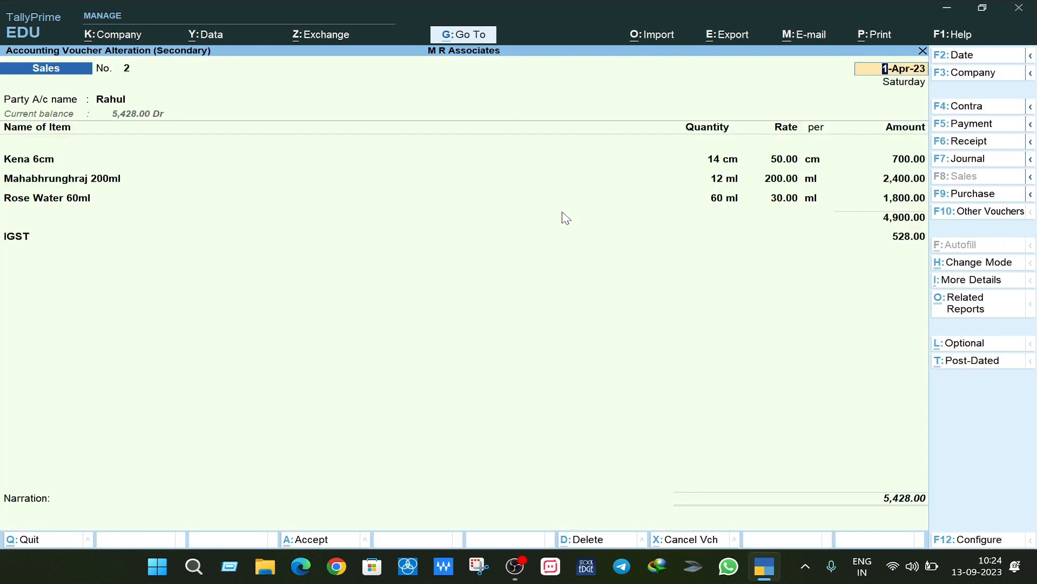
Step: Keep the sales voucher's date and party account, and leave all its dispatch details blank
{"action": "key", "text": "Return"}
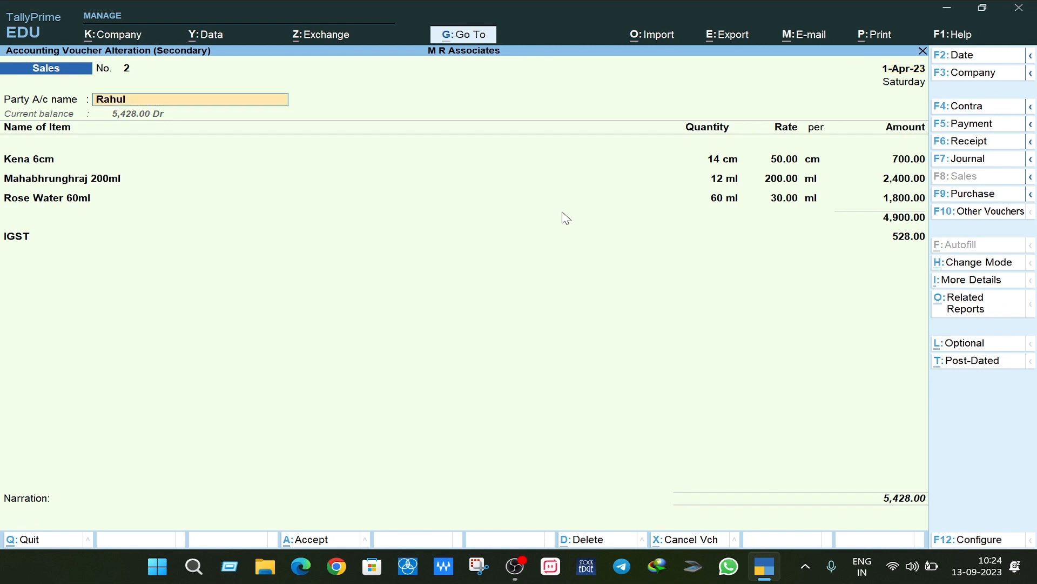
{"action": "key", "text": "Return"}
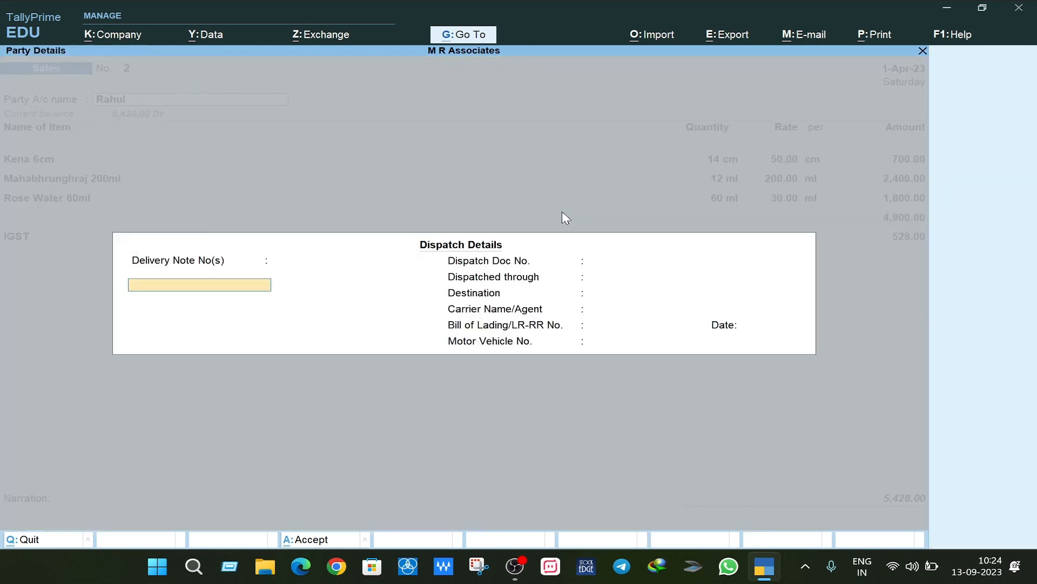
{"action": "key", "text": "Return"}
{"action": "key", "text": "Return"}
{"action": "key", "text": "Return"}
{"action": "key", "text": "Return"}
{"action": "key", "text": "Return"}
{"action": "key", "text": "Return"}
{"action": "key", "text": "Return"}
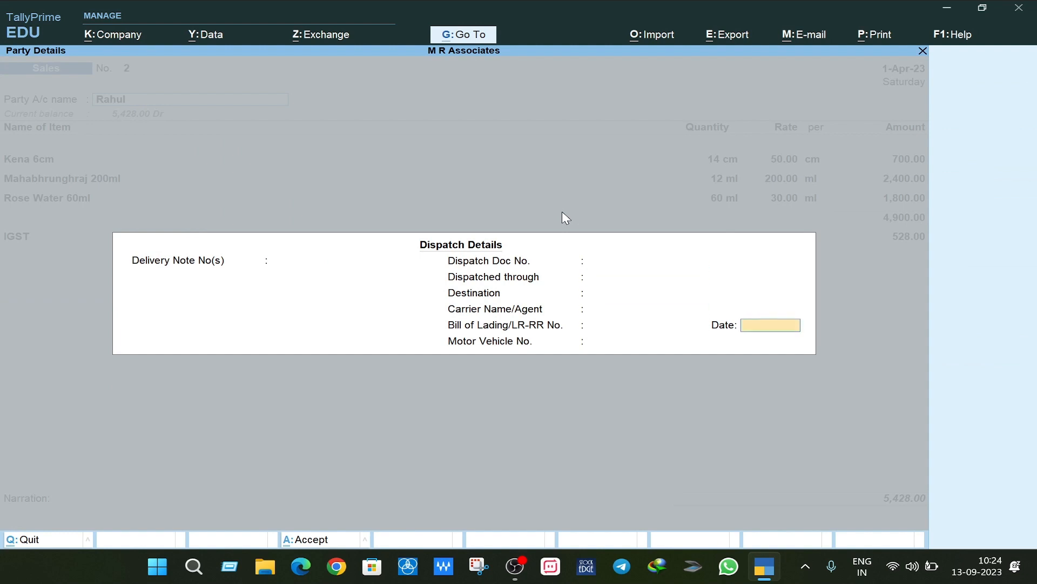
{"action": "key", "text": "Return"}
{"action": "key", "text": "Return"}
Step: Review and accept the buyer and consignee details with Rajasthan as the state and place of supply
{"action": "key", "text": "Return"}
{"action": "key", "text": "Return"}
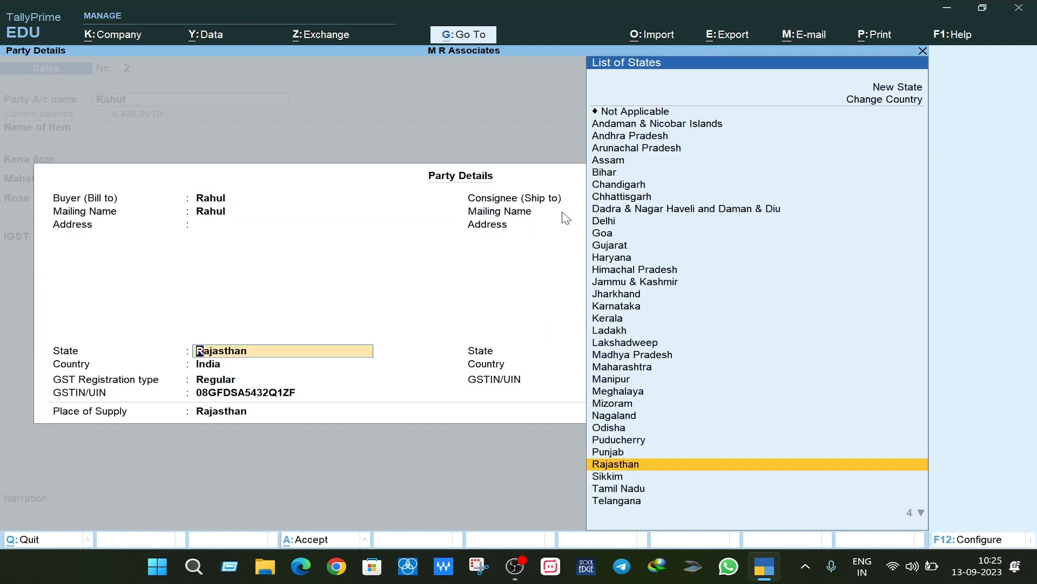
{"action": "key", "text": "Return"}
{"action": "key", "text": "Return"}
{"action": "key", "text": "Return"}
{"action": "key", "text": "Return"}
{"action": "key", "text": "Return"}
{"action": "key", "text": "Return"}
{"action": "key", "text": "Return"}
{"action": "key", "text": "Return"}
{"action": "key", "text": "Return"}
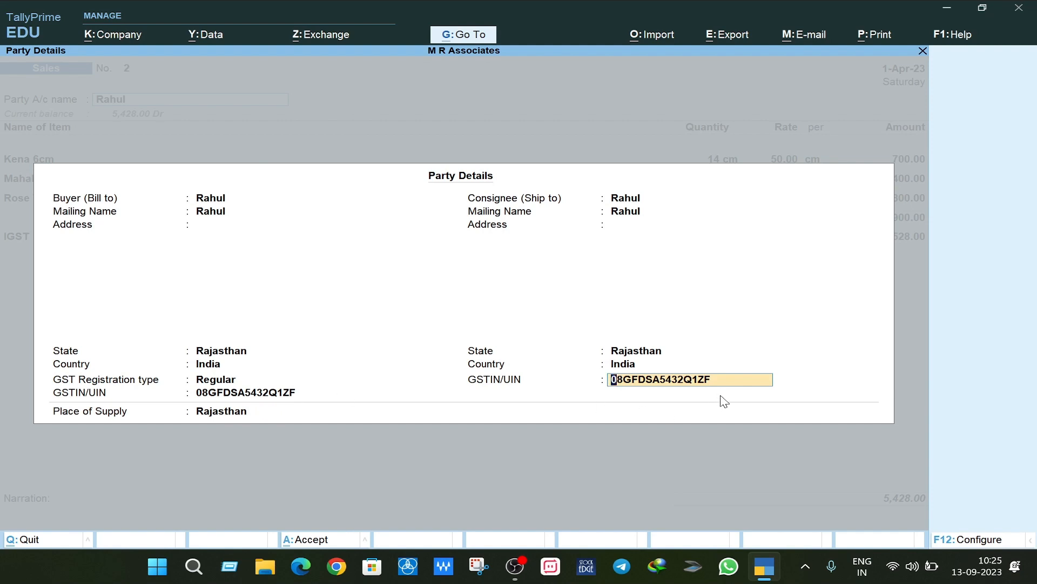
{"action": "key", "text": "Return"}
{"action": "key", "text": "Return"}
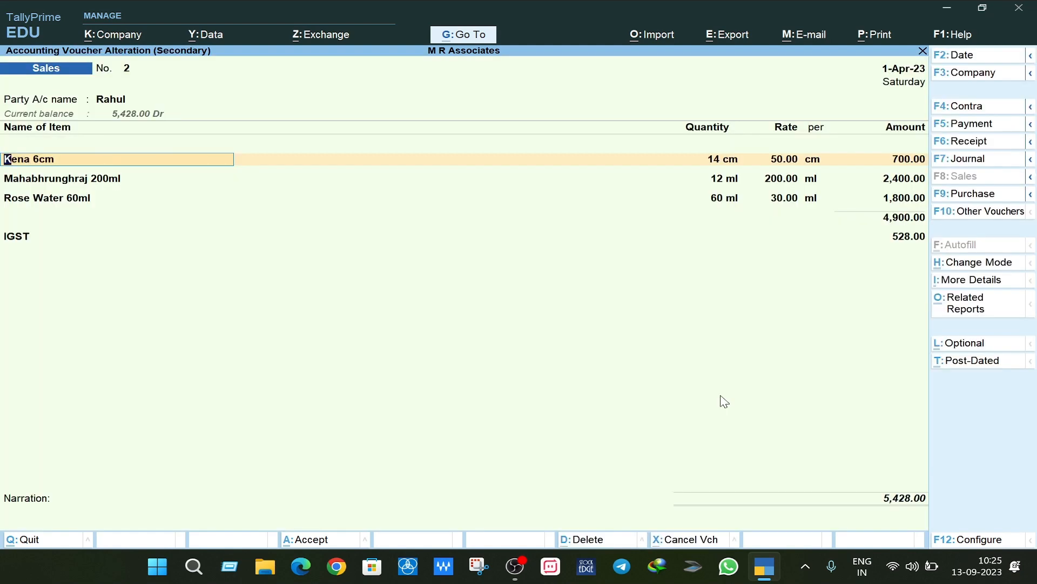
Step: Keep Kena 6cm's allocation of 14 cm at 50.00 with no order and its full amount in the Sales IGST ledger
{"action": "key", "text": "Return"}
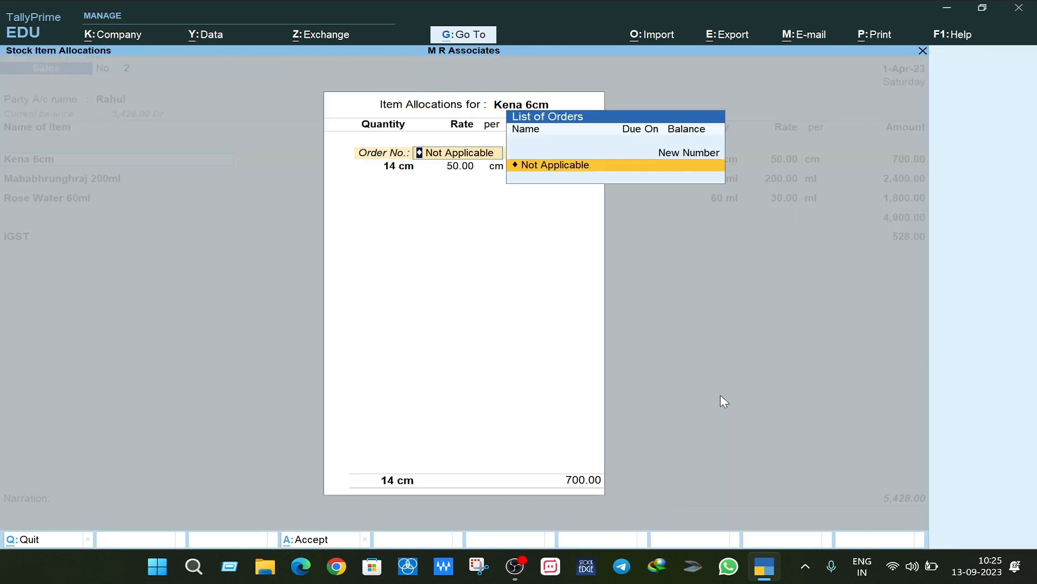
{"action": "key", "text": "Return"}
{"action": "key", "text": "Return"}
{"action": "key", "text": "Return"}
{"action": "key", "text": "Return"}
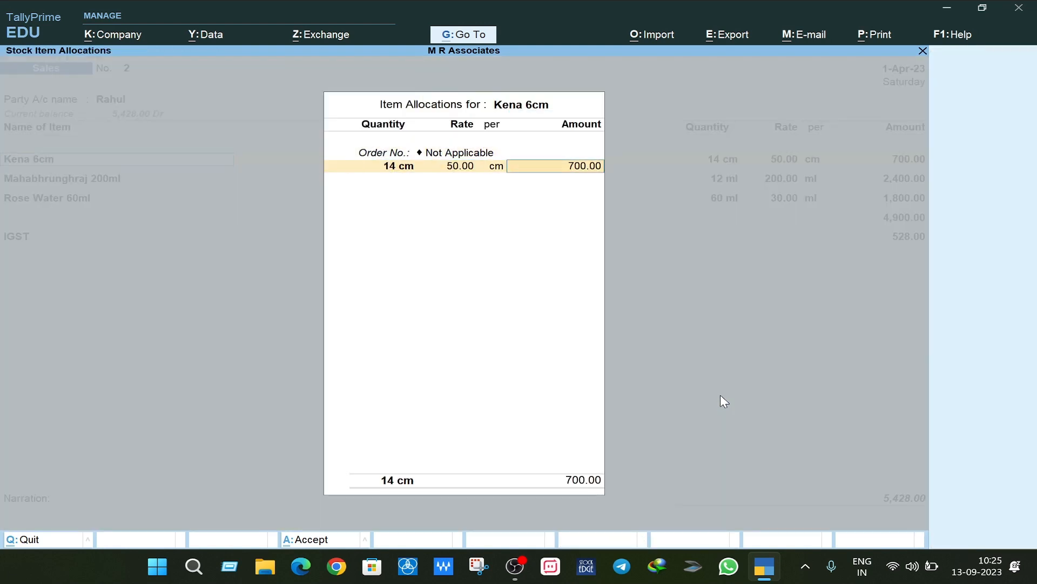
{"action": "key", "text": "Return"}
{"action": "key", "text": "Return"}
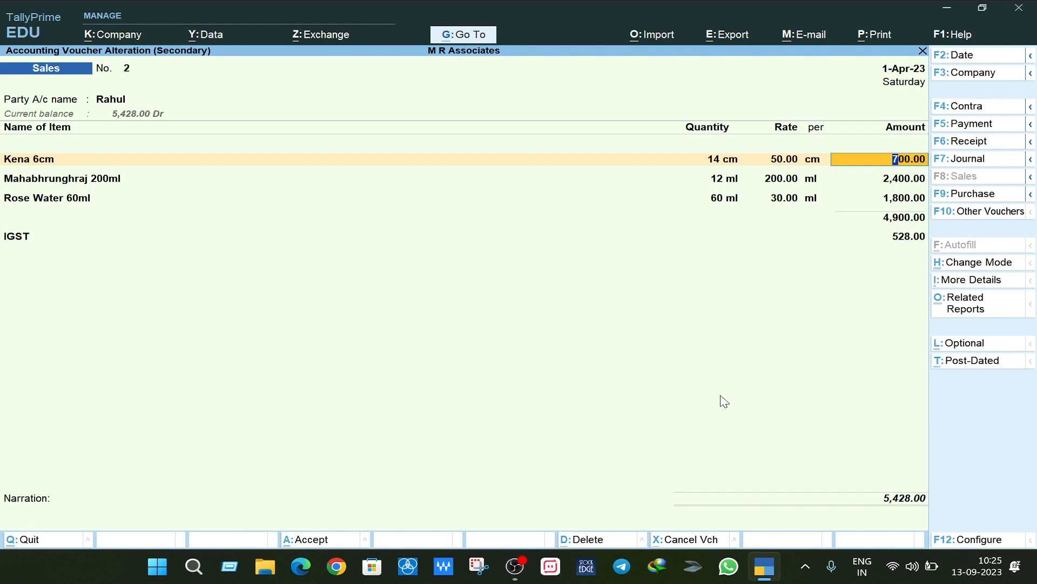
{"action": "key", "text": "Return"}
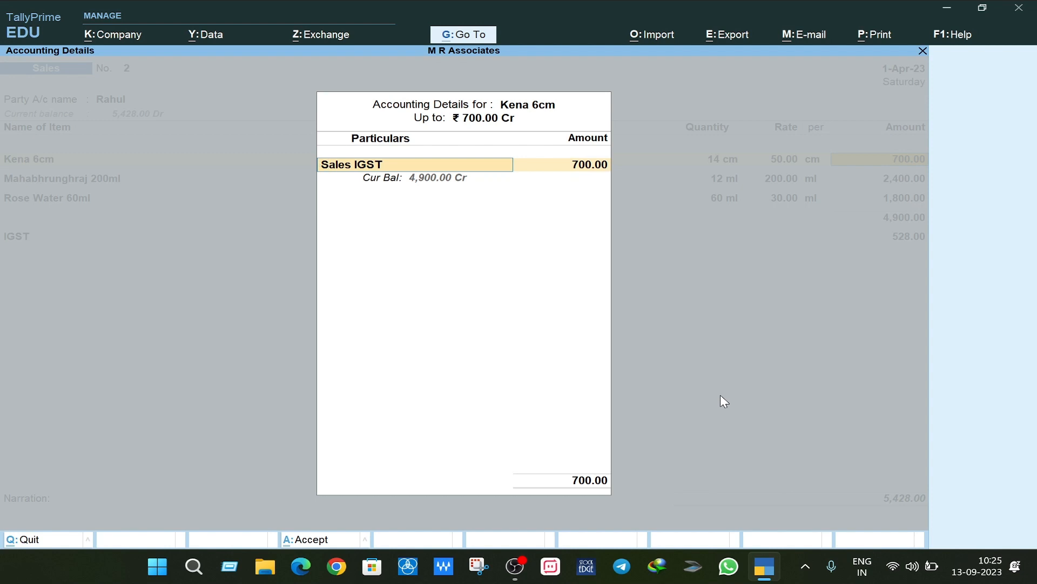
{"action": "key", "text": "Return"}
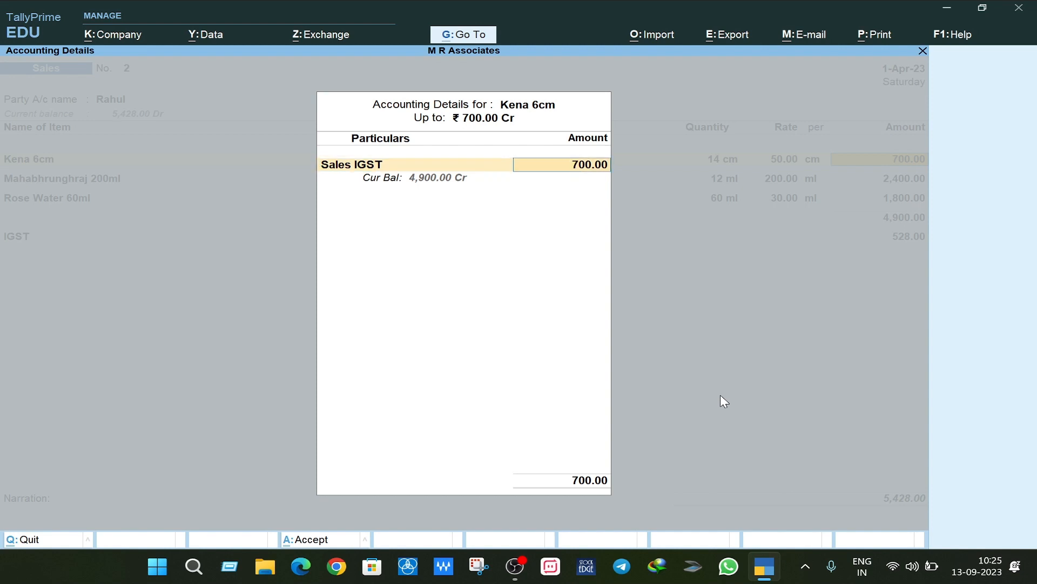
{"action": "key", "text": "Return"}
Step: Keep Mahabhrunghraj 200ml's allocation of 12 ml at 200.00 with no order, and accept its existing ledger allocation
{"action": "key", "text": "Return"}
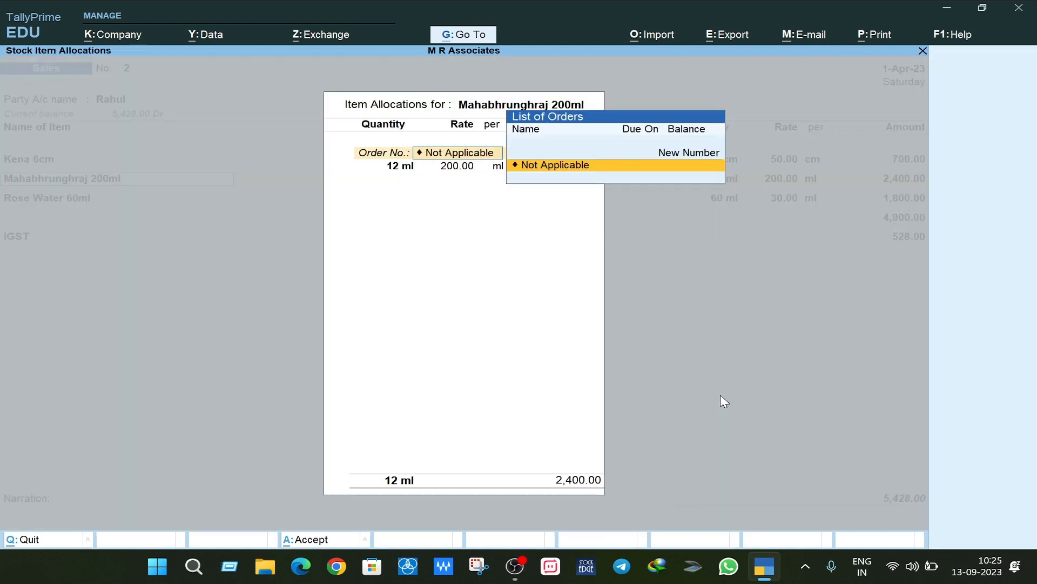
{"action": "key", "text": "Return"}
{"action": "key", "text": "Return"}
{"action": "key", "text": "Return"}
{"action": "key", "text": "Return"}
{"action": "key", "text": "Return"}
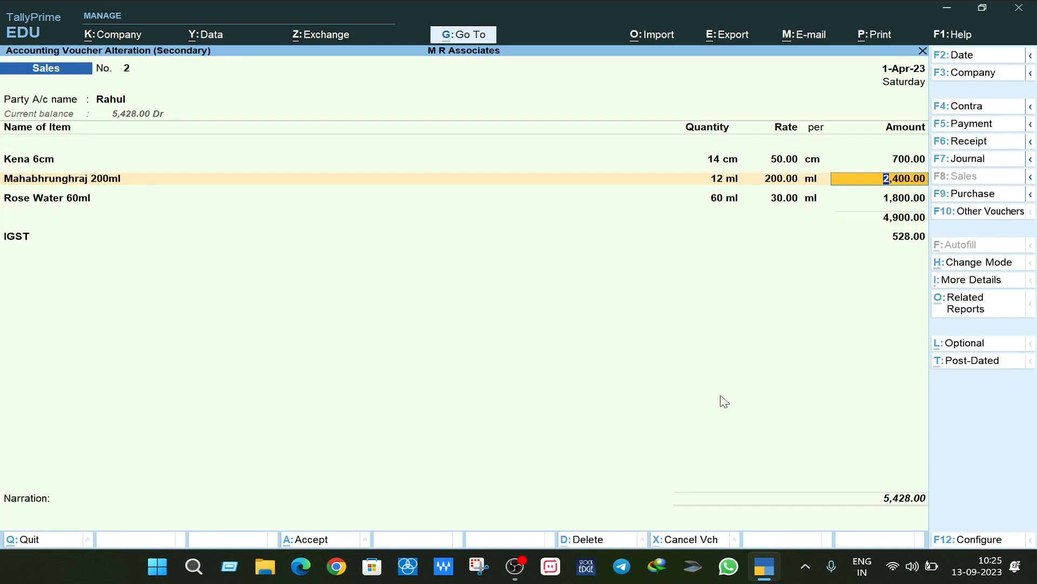
{"action": "key", "text": "Return"}
{"action": "key", "text": "Return"}
{"action": "key", "text": "Return"}
{"action": "key", "text": "Return"}
{"action": "key", "text": "Return"}
{"action": "key", "text": "Return"}
Step: Keep Rose Water 60ml's allocation of 60 ml at 30.00 with no order and its amount in the Sales IGST ledger
{"action": "key", "text": "Return"}
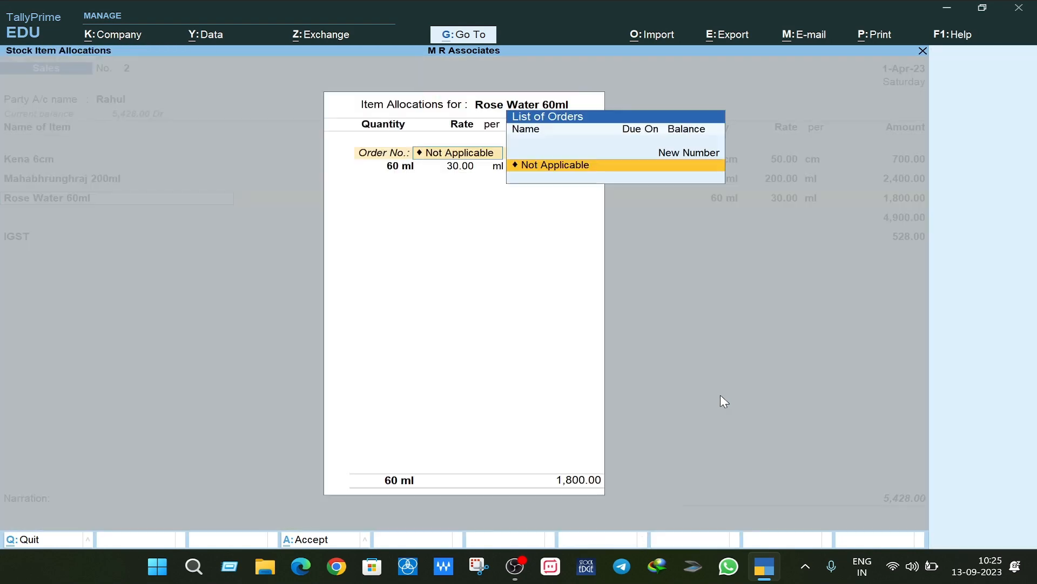
{"action": "key", "text": "Return"}
{"action": "key", "text": "Return"}
{"action": "key", "text": "Return"}
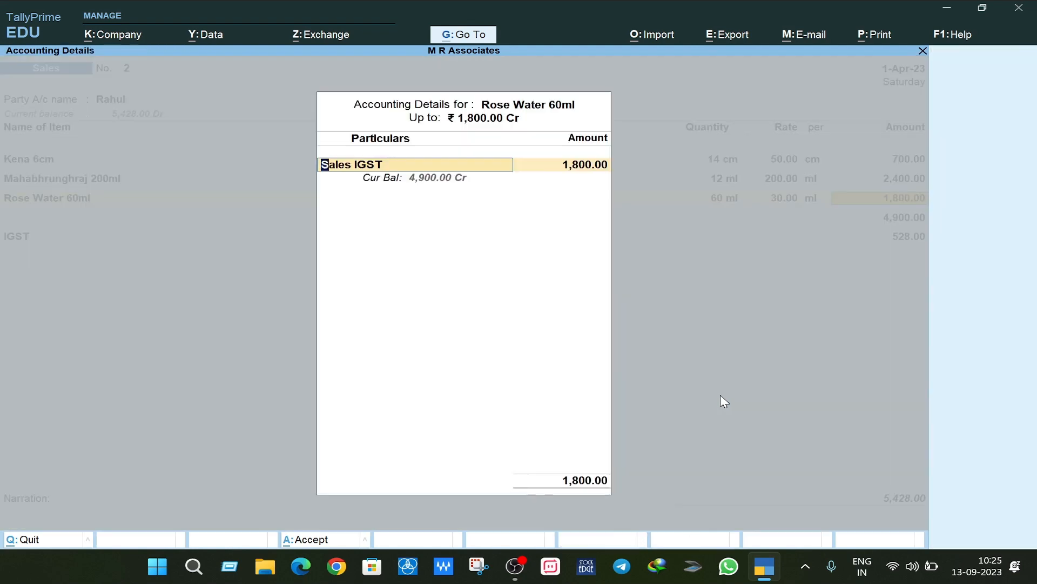
{"action": "key", "text": "Return"}
{"action": "key", "text": "Return"}
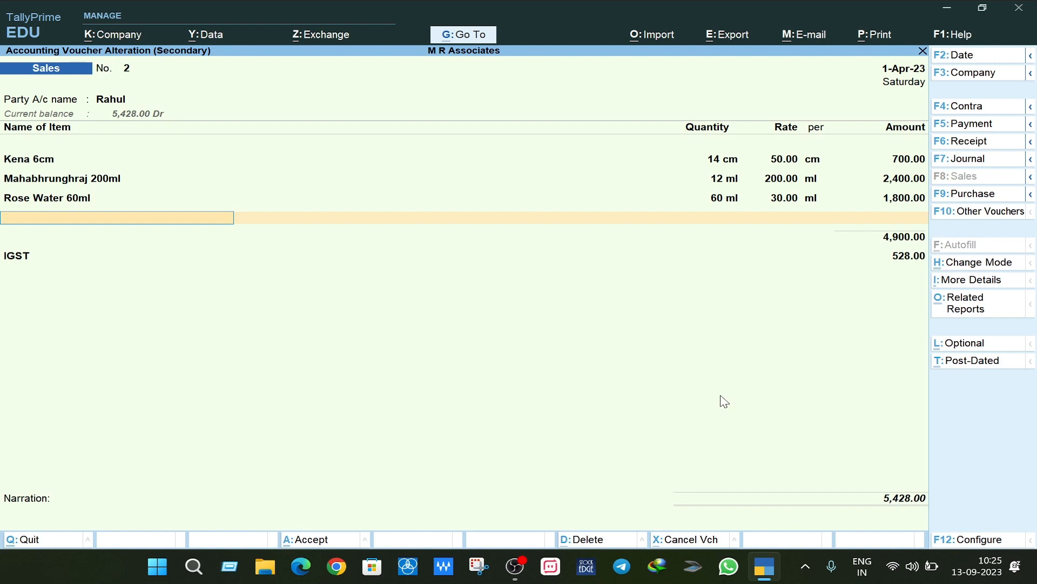
Step: Add the stock item X Plus to the sales voucher with order number Not Applicable and a quantity of 12 oth
{"action": "type", "text": "X"}
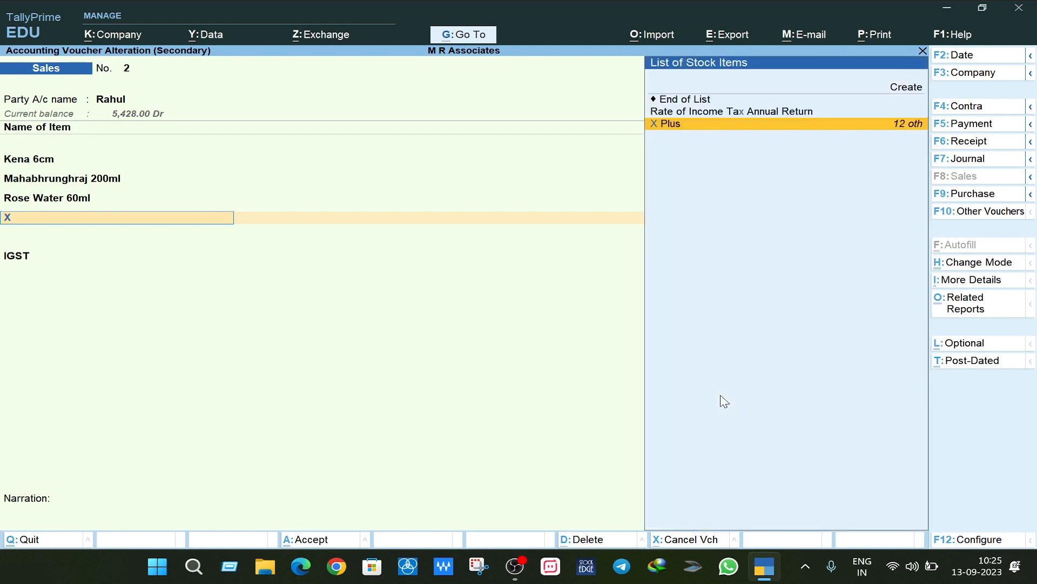
{"action": "key", "text": "Return"}
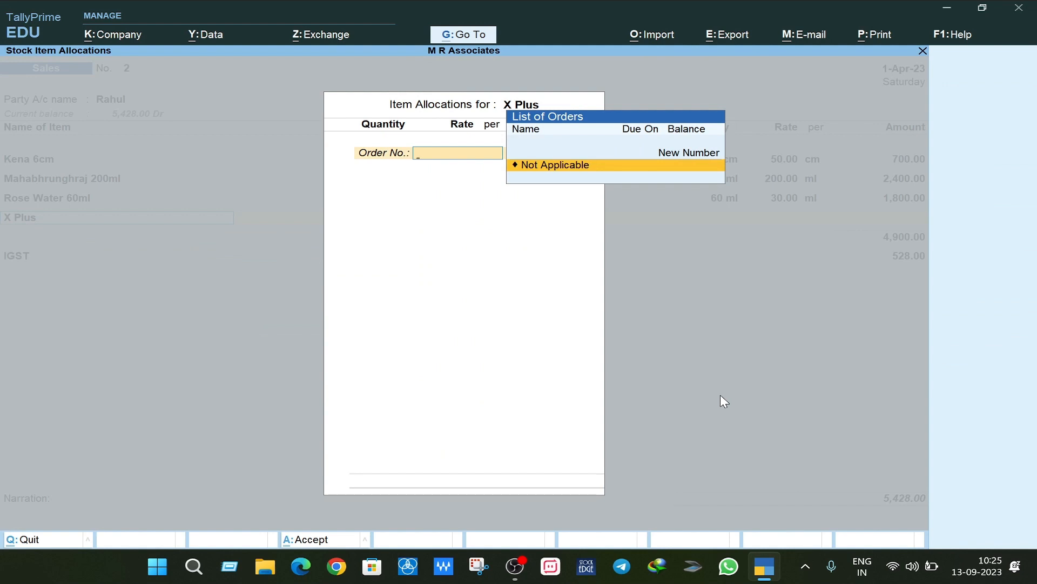
{"action": "key", "text": "Return"}
{"action": "type", "text": "1"}
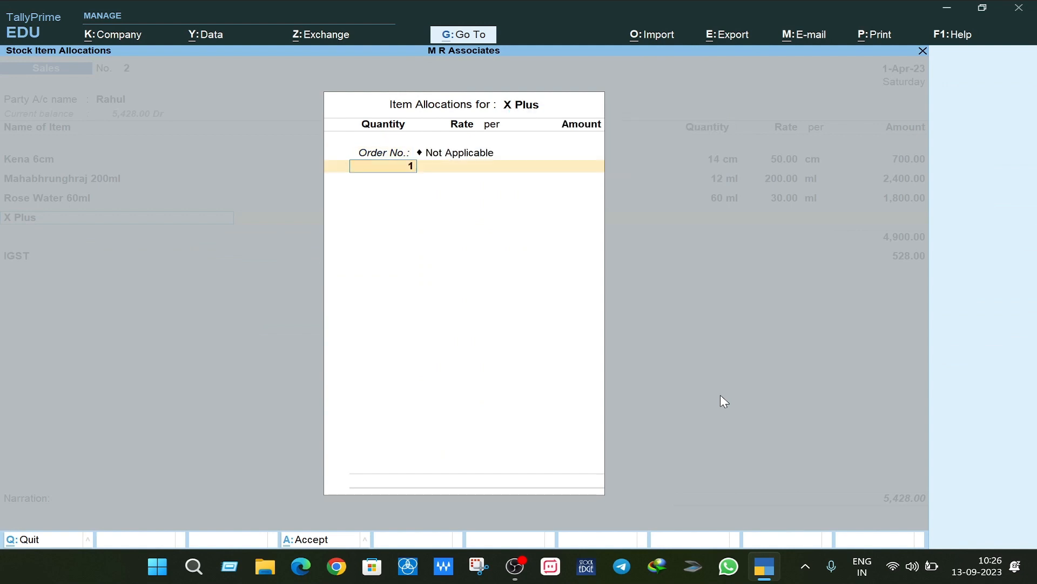
{"action": "type", "text": "2"}
{"action": "key", "text": "Return"}
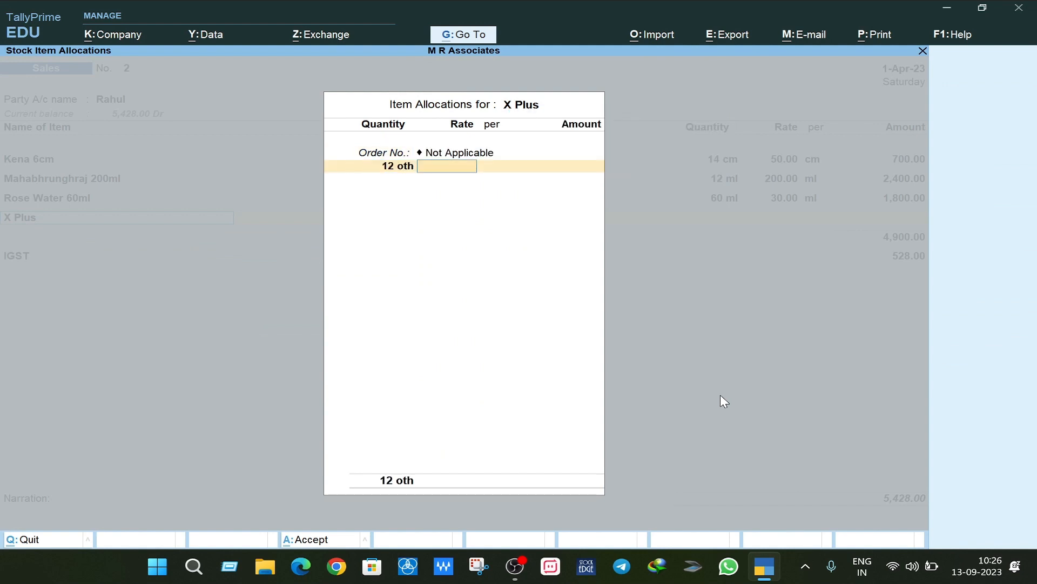
Step: Set X Plus's rate to 50.00 per oth and accept its item allocation
{"action": "type", "text": "30"}
{"action": "key", "text": "Return"}
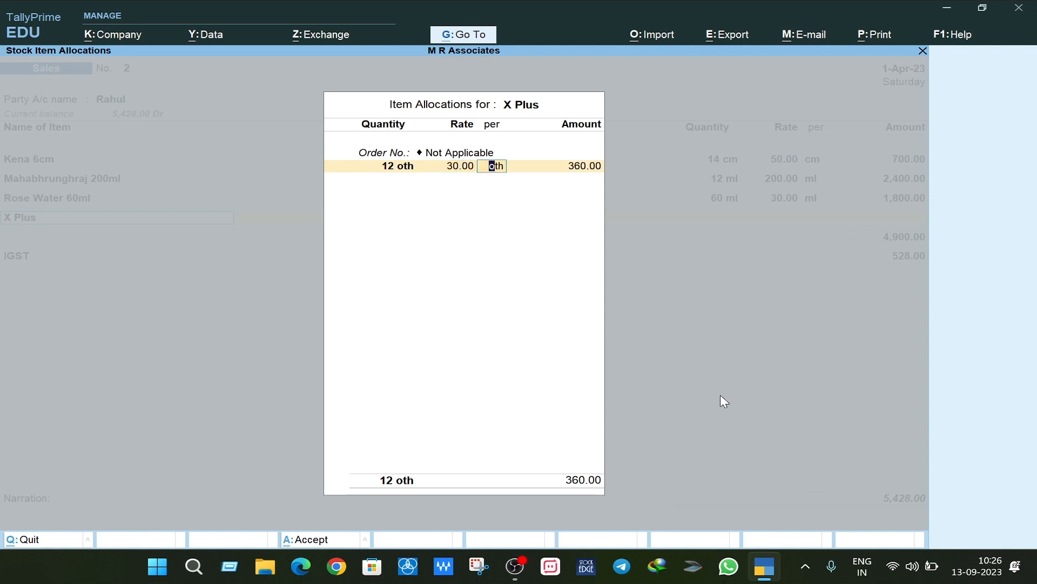
{"action": "key", "text": "BackSpace"}
{"action": "type", "text": "50"}
{"action": "key", "text": "Return"}
{"action": "key", "text": "Return"}
{"action": "key", "text": "Return"}
{"action": "key", "text": "Return"}
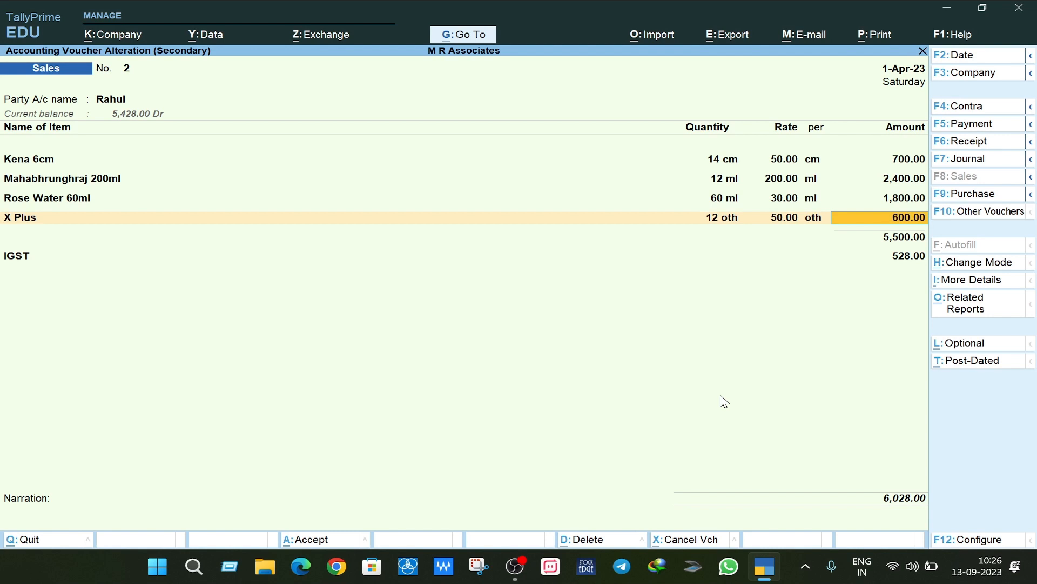
Step: Allocate X Plus's full amount of 600.00 to the Sales Exempt ledger and end the item list
{"action": "key", "text": "Return"}
{"action": "key", "text": "Return"}
{"action": "key", "text": "Return"}
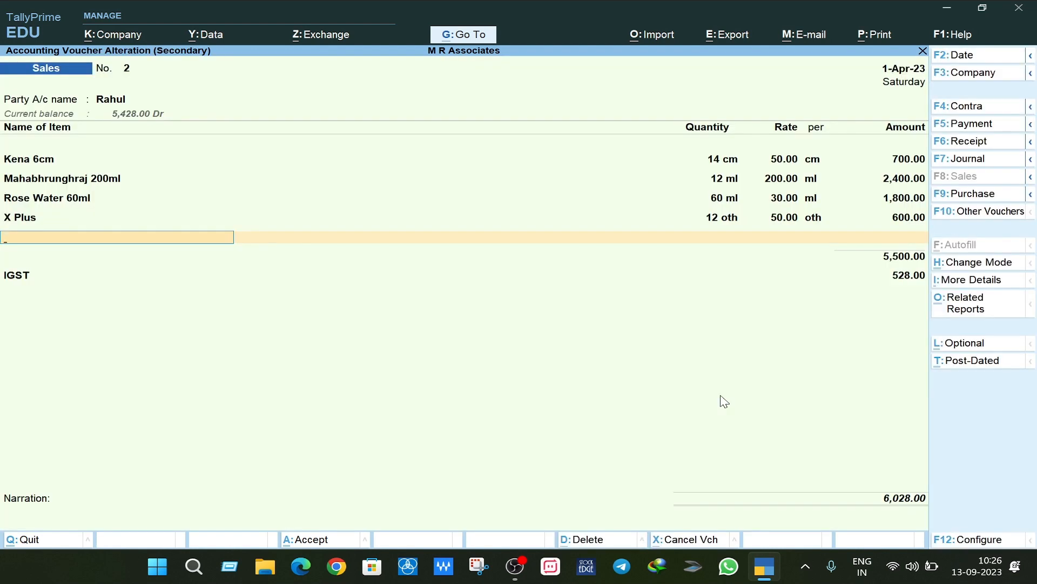
{"action": "key", "text": "BackSpace"}
{"action": "key", "text": "Return"}
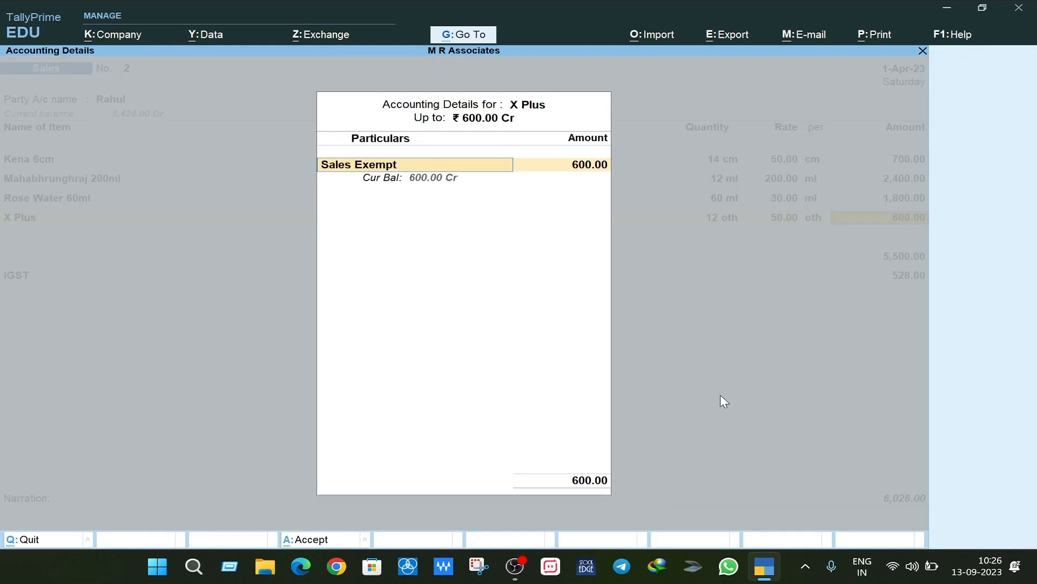
{"action": "key", "text": "Return"}
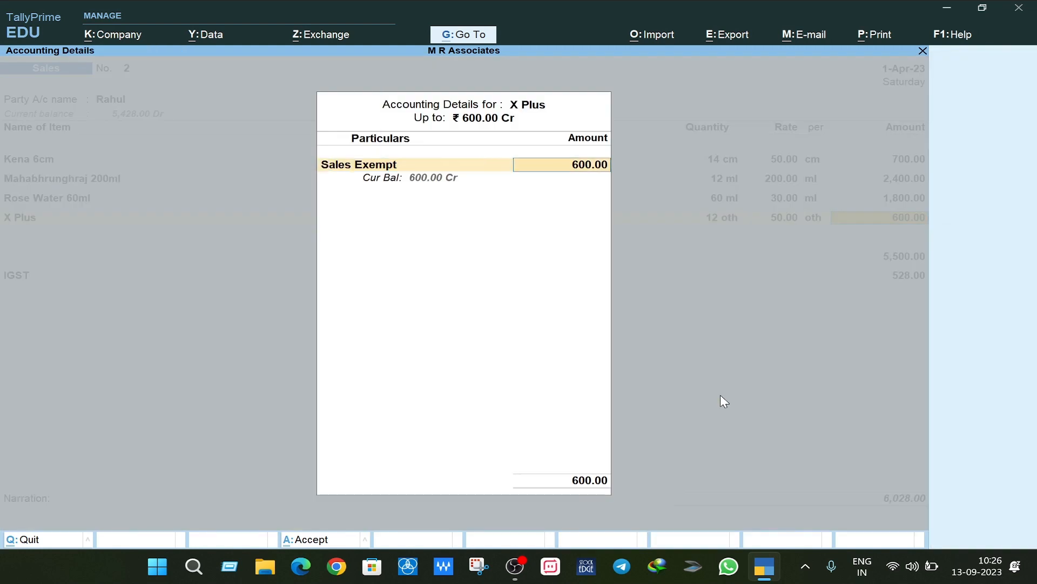
{"action": "key", "text": "Return"}
{"action": "key", "text": "Return"}
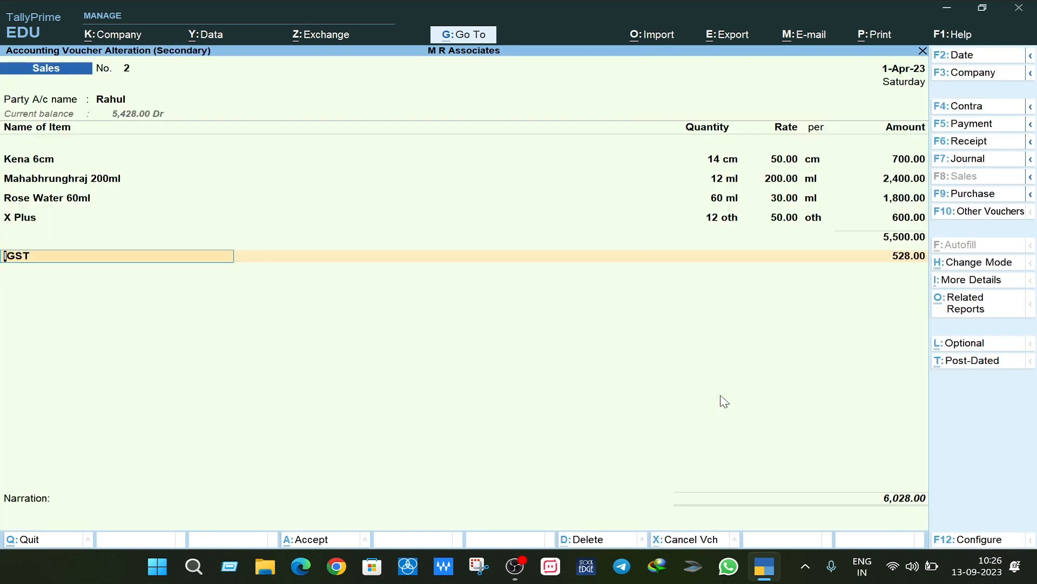
Step: Examine the voucher's detailed GST tax analysis for the exempt and taxable items, their rate sources and IGST, and return to the voucher
{"action": "key", "text": "ctrl+o"}
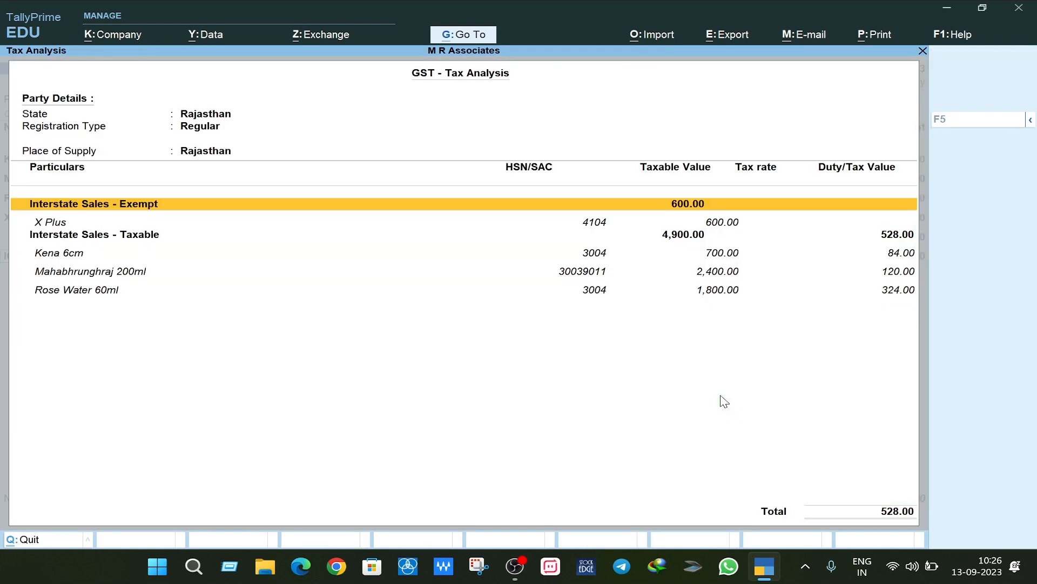
{"action": "key", "text": "alt+F5"}
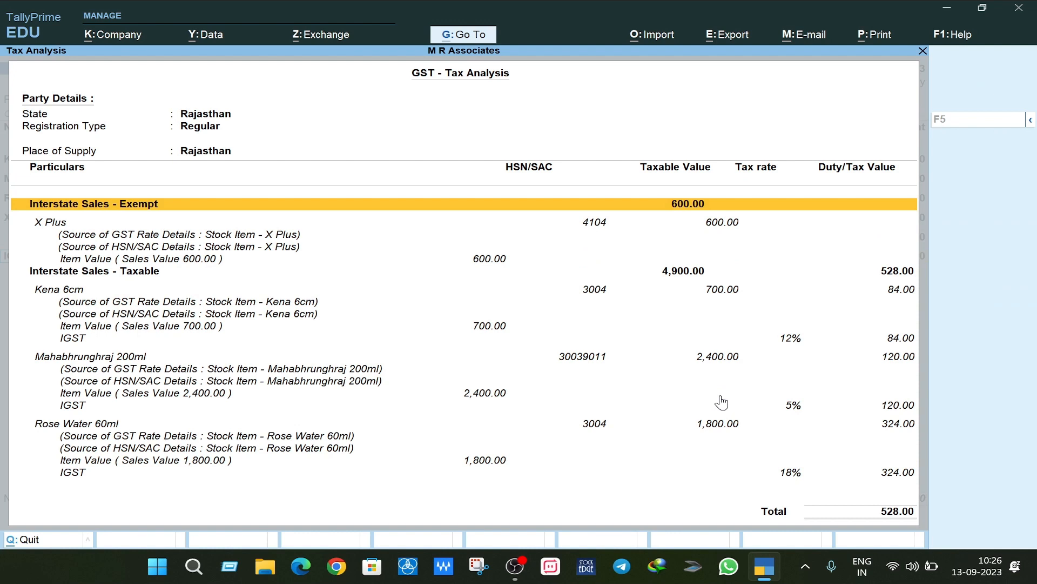
{"action": "key", "text": "Down"}
{"action": "key", "text": "Down"}
{"action": "key", "text": "Down"}
{"action": "key", "text": "Down"}
{"action": "key", "text": "Down"}
{"action": "key", "text": "Down"}
{"action": "key", "text": "Down"}
{"action": "key", "text": "Down"}
{"action": "key", "text": "Down"}
{"action": "key", "text": "Down"}
{"action": "key", "text": "Down"}
{"action": "key", "text": "Down"}
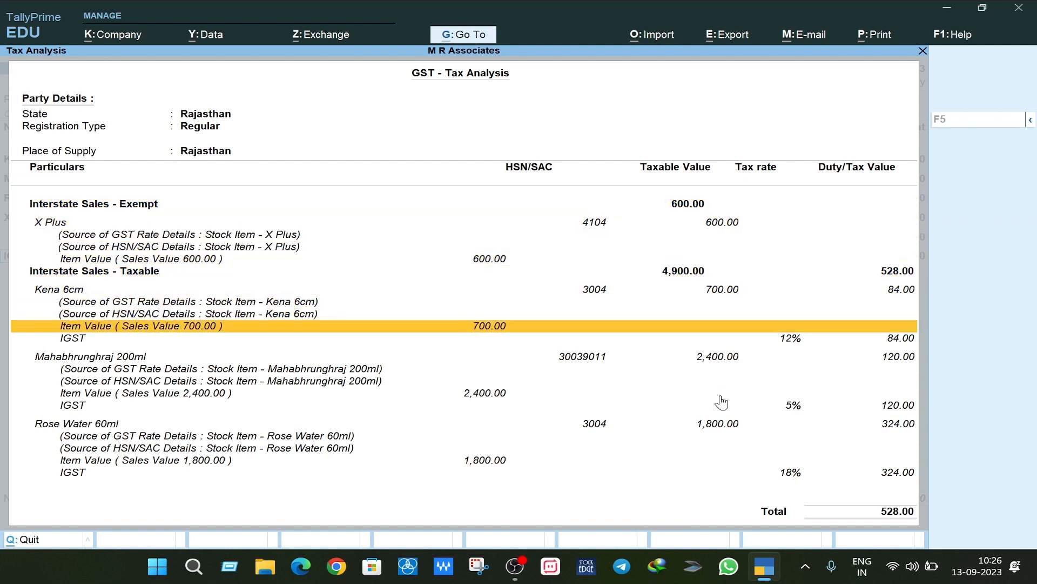
{"action": "key", "text": "Down"}
{"action": "key", "text": "Down"}
{"action": "key", "text": "Down"}
{"action": "key", "text": "Down"}
{"action": "key", "text": "Down"}
{"action": "key", "text": "Down"}
{"action": "key", "text": "Down"}
{"action": "key", "text": "Down"}
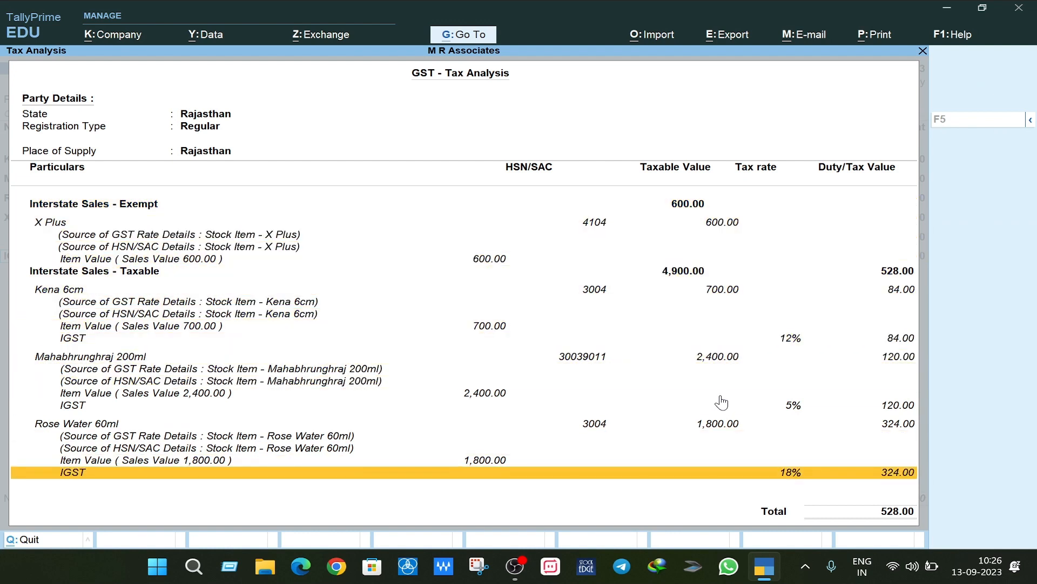
{"action": "key", "text": "Return"}
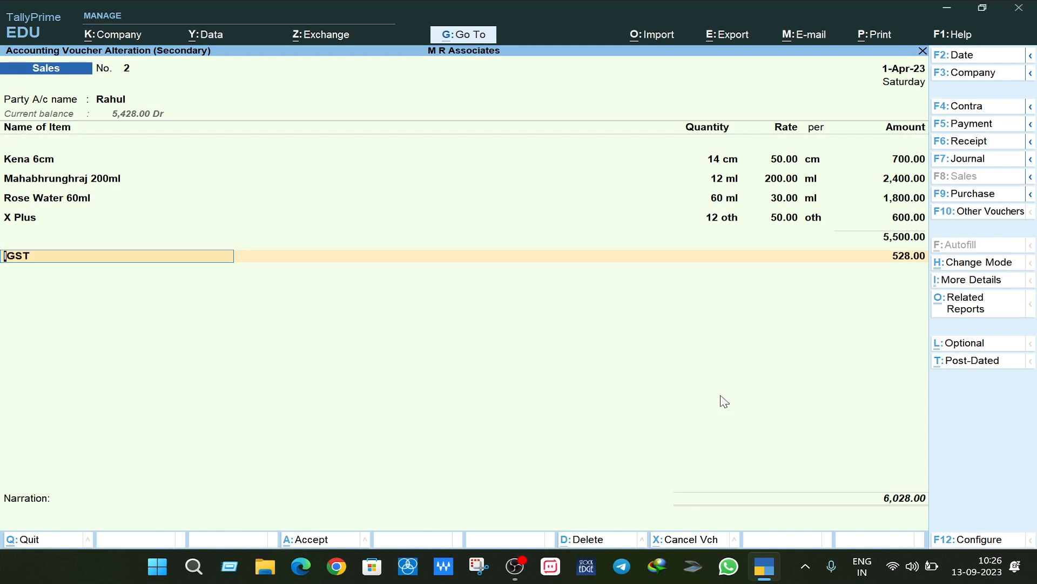
Step: Keep the IGST ledger line, leave the narration blank and save the altered sales voucher
{"action": "key", "text": "Return"}
{"action": "key", "text": "Return"}
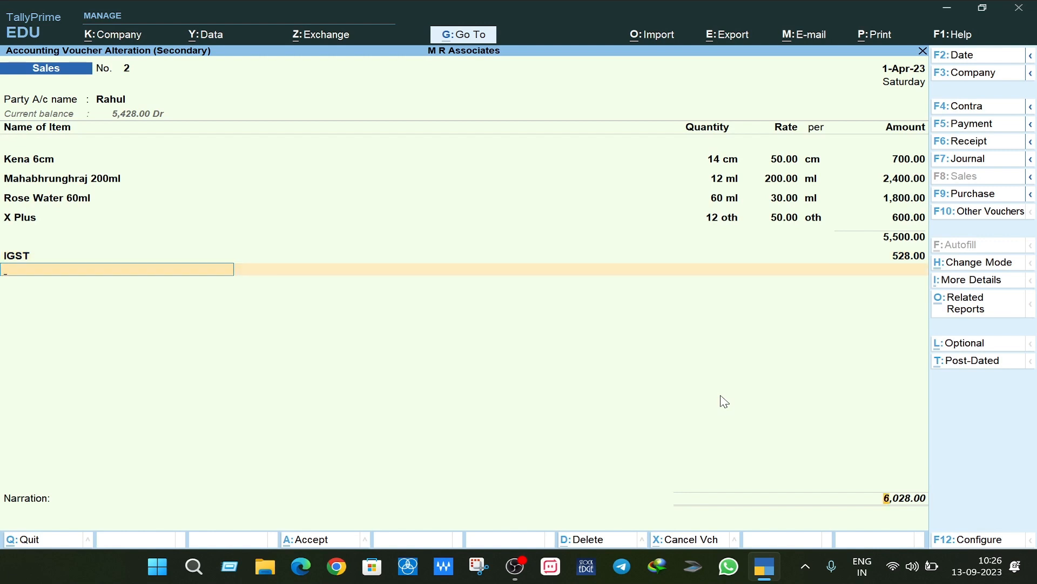
{"action": "key", "text": "Return"}
{"action": "key", "text": "Return"}
{"action": "key", "text": "Return"}
Step: Leave the account books and open the GSTR-3B report from the GST reports
{"action": "key", "text": "Escape"}
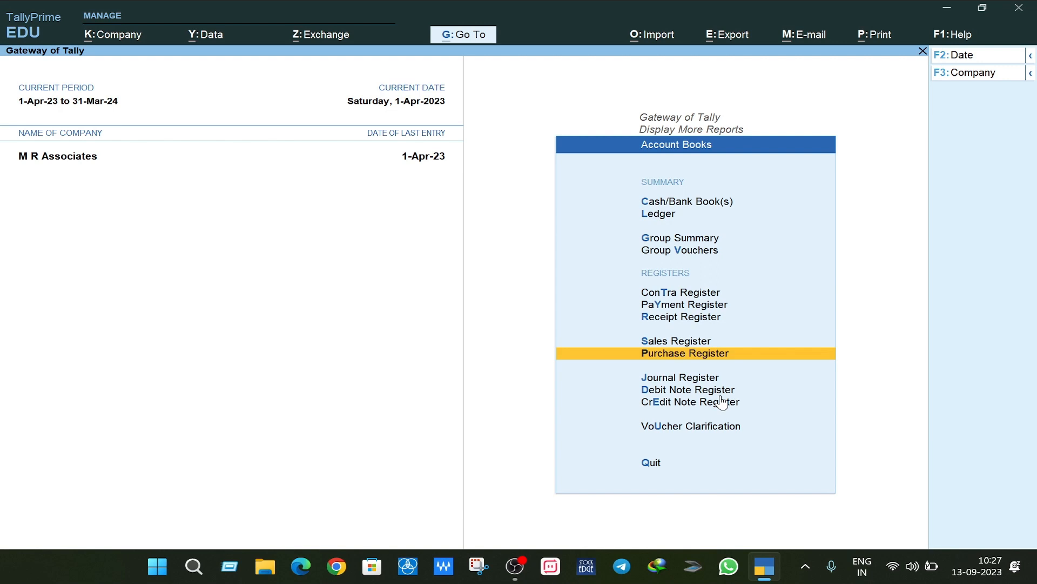
{"action": "key", "text": "Escape"}
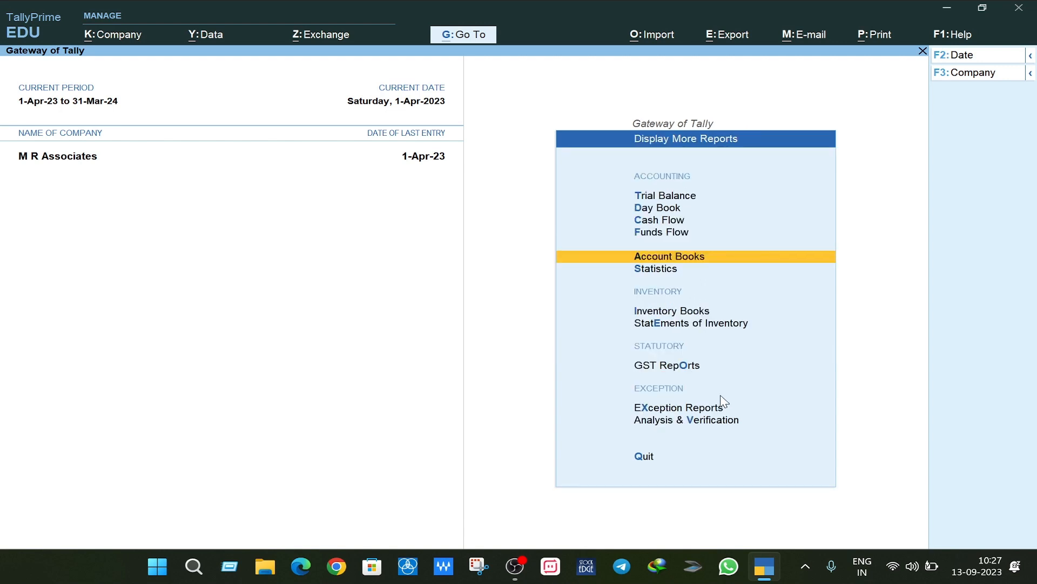
{"action": "key", "text": "o"}
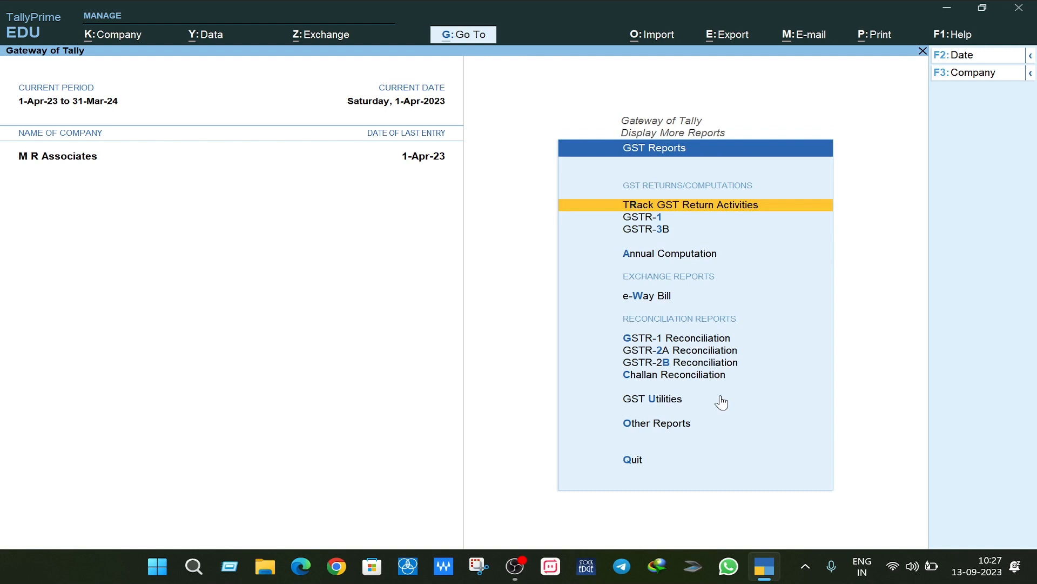
{"action": "key", "text": "Down"}
{"action": "key", "text": "Down"}
{"action": "key", "text": "Return"}
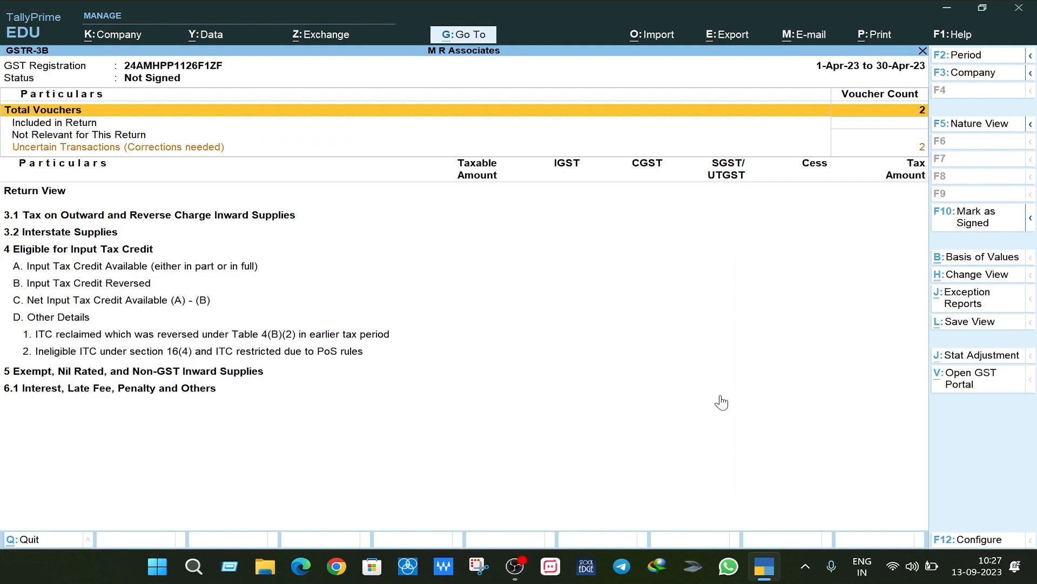
Step: Open GSTR-3B's uncertain transactions and list the vouchers with incomplete or mismatched information
{"action": "key", "text": "Down"}
{"action": "key", "text": "Down"}
{"action": "key", "text": "Down"}
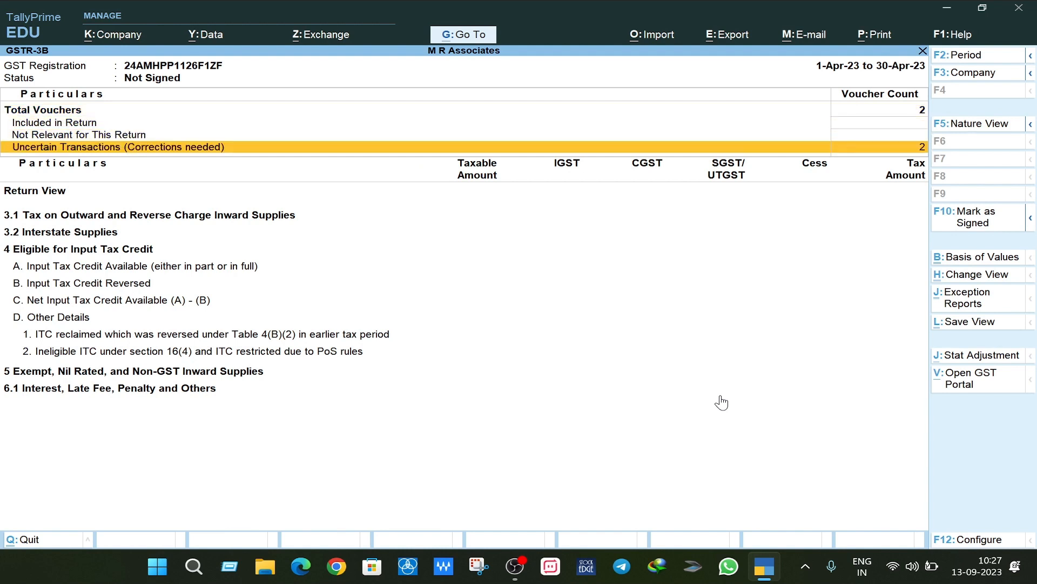
{"action": "key", "text": "Return"}
{"action": "key", "text": "Return"}
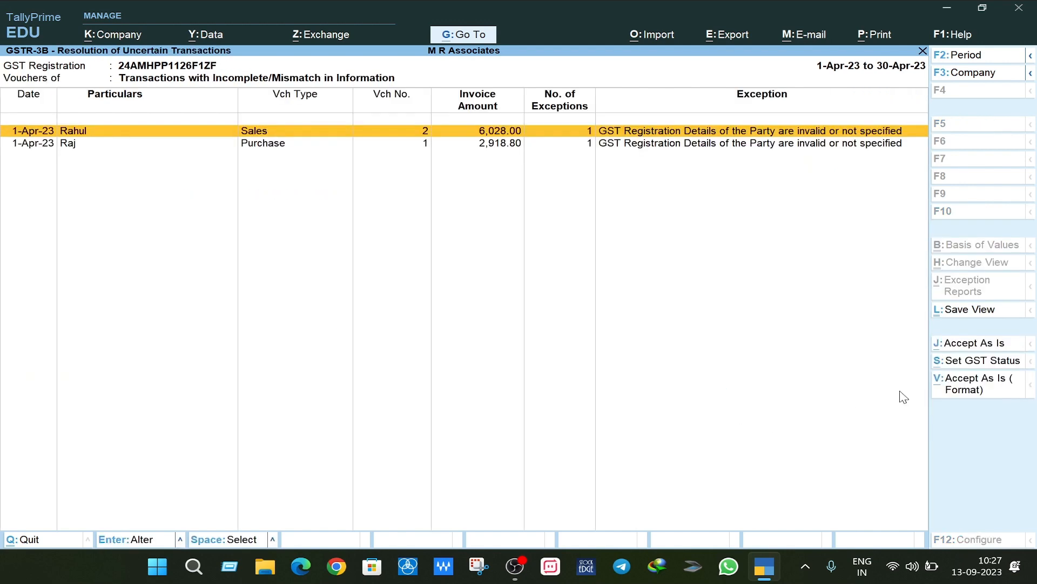
Step: Accept the uncertain sales and purchase vouchers as is for inclusion in the return, and go back to the GSTR-3B summary
{"action": "key", "text": "alt+j"}
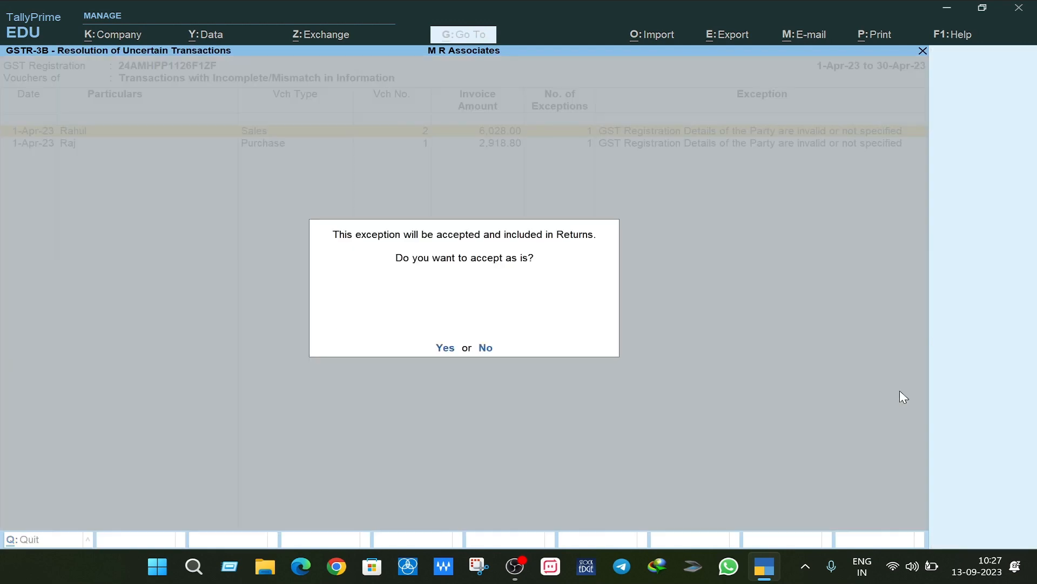
{"action": "key", "text": "y"}
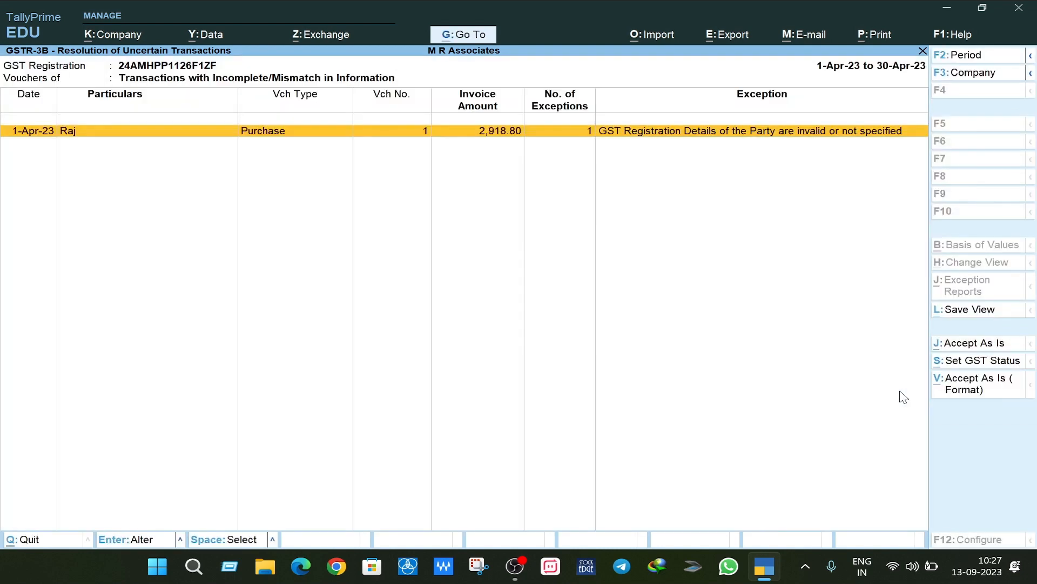
{"action": "key", "text": "alt+j"}
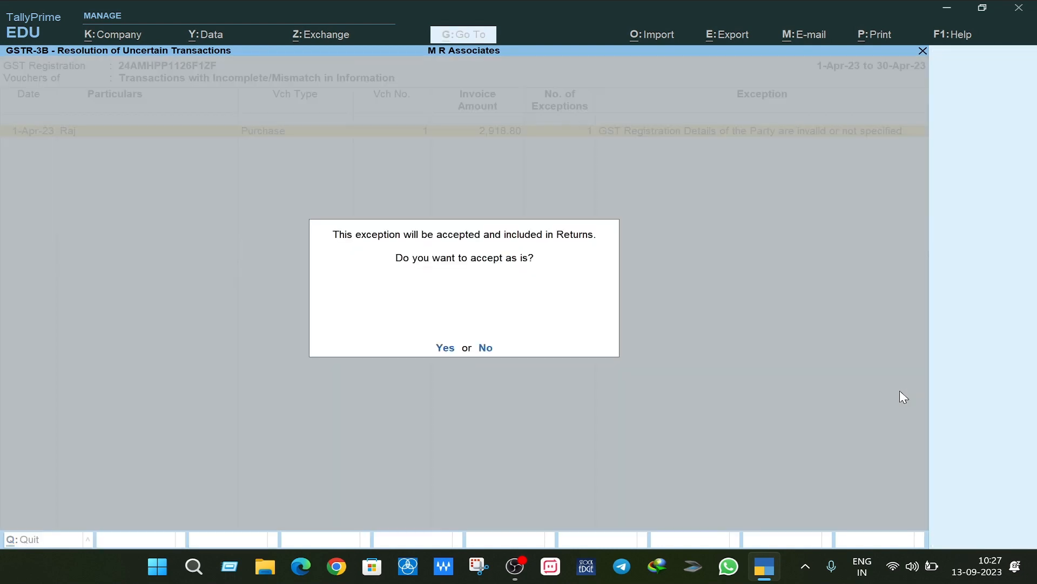
{"action": "key", "text": "y"}
{"action": "key", "text": "Escape"}
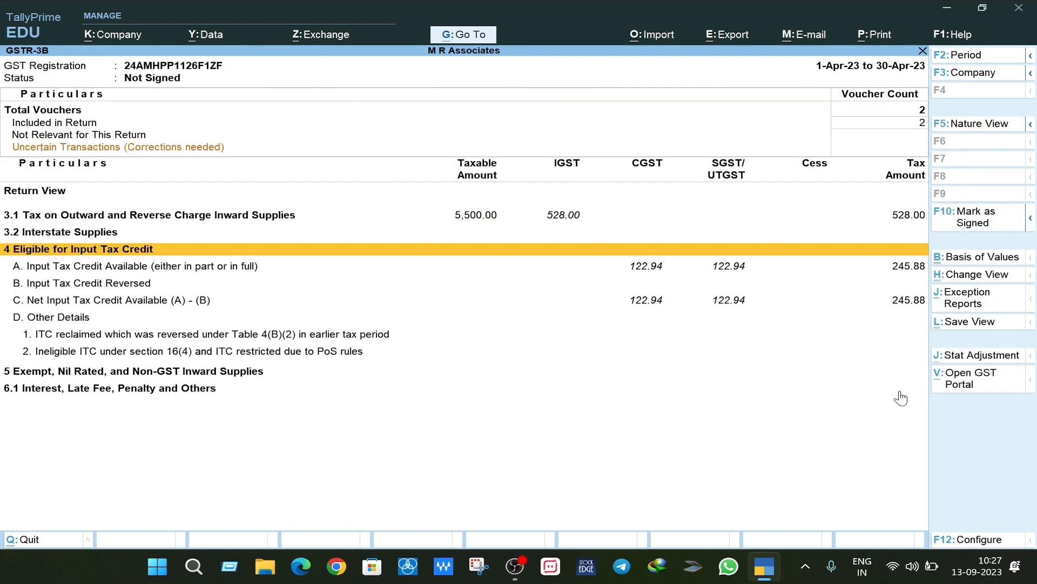
Step: Drill into section 3.1 through 3.1a Outward Taxable Supplies to the sales voucher, examine its item amounts and IGST, and return to GSTR-3B
{"action": "key", "text": "Up"}
{"action": "key", "text": "Up"}
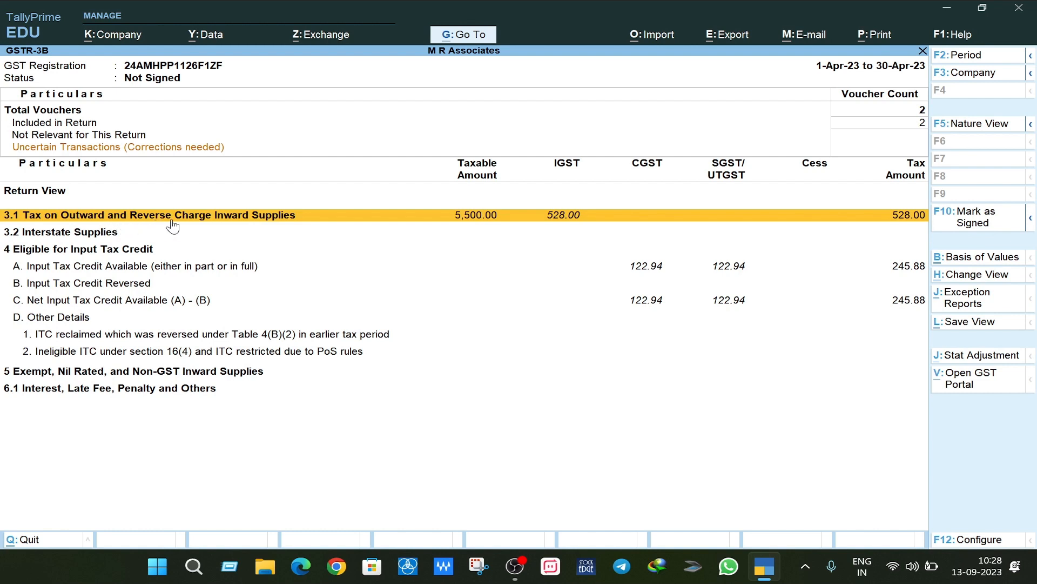
{"action": "left_click", "coordinate": [482, 219]}
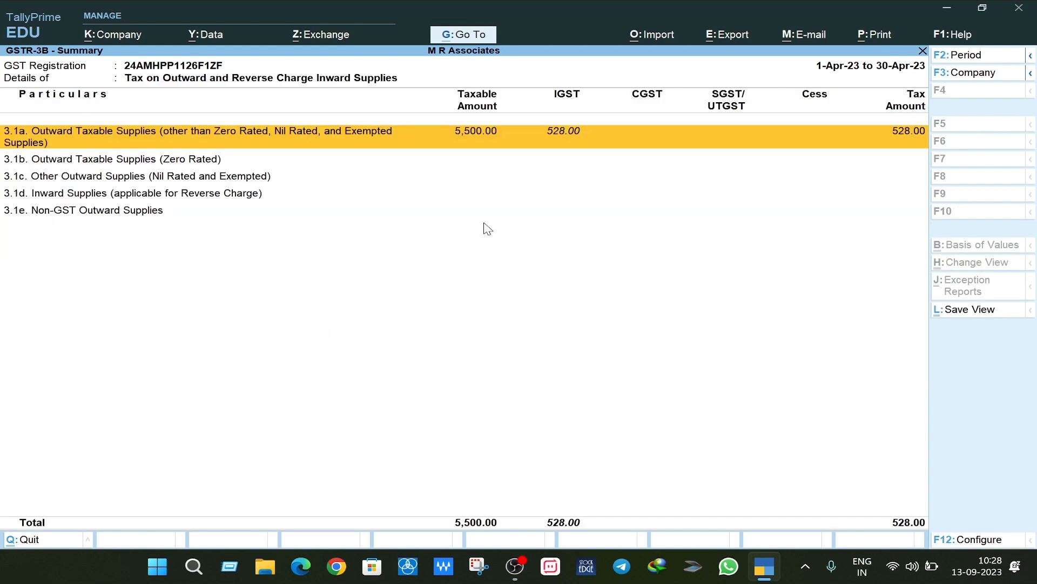
{"action": "key", "text": "Return"}
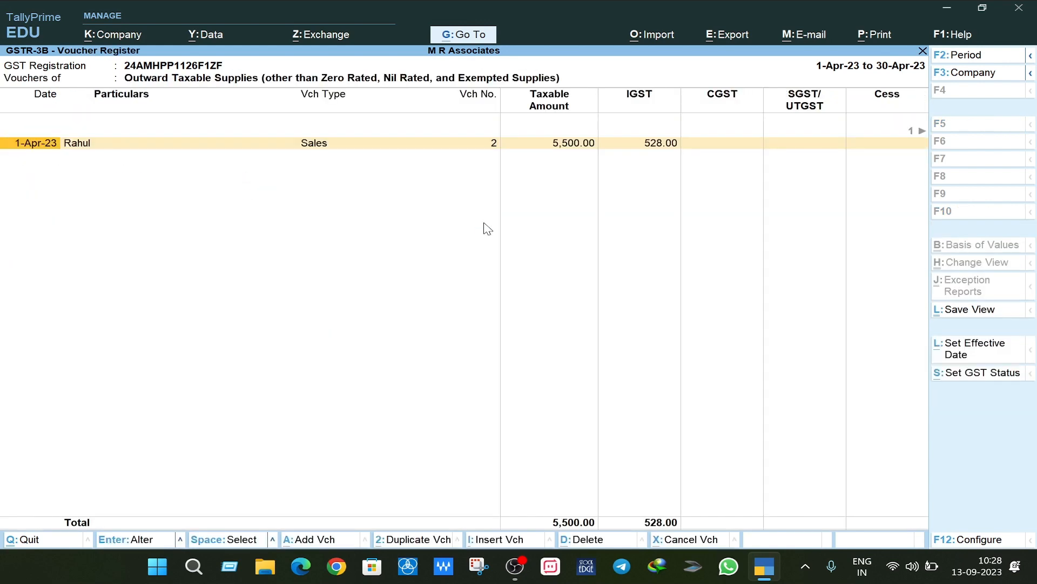
{"action": "key", "text": "Return"}
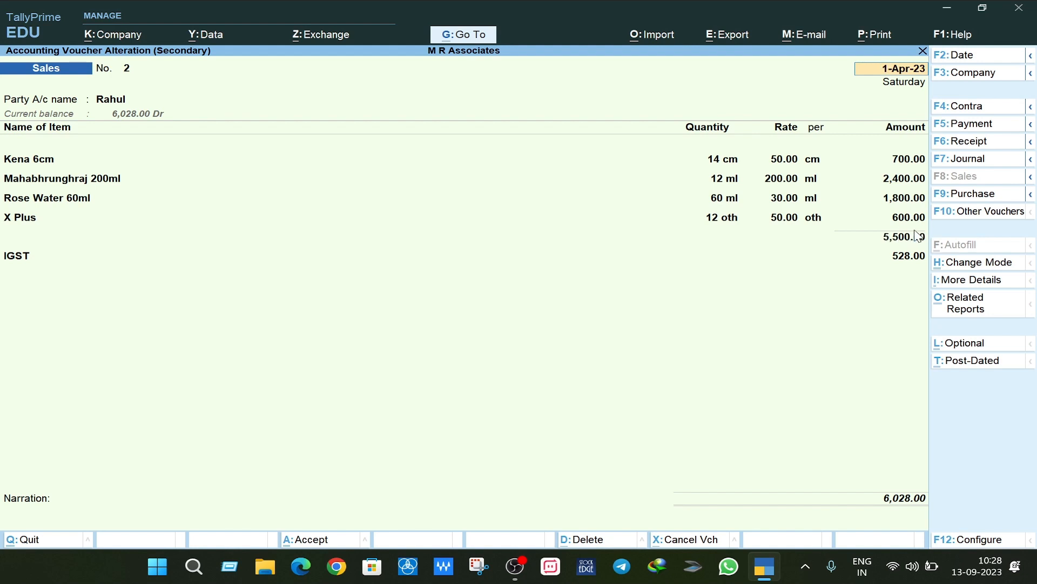
{"action": "key", "text": "Escape"}
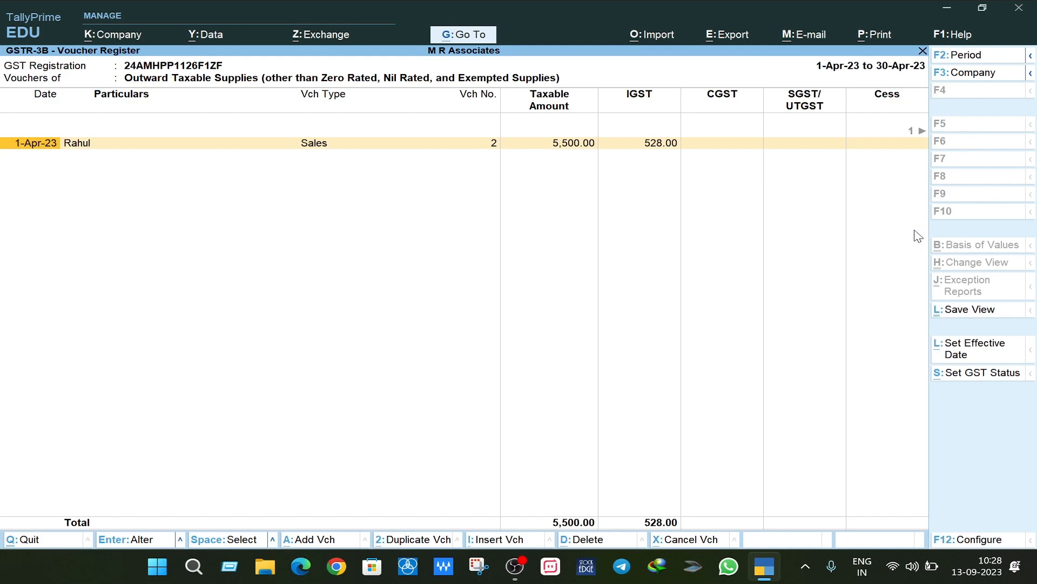
{"action": "key", "text": "Escape"}
{"action": "key", "text": "Escape"}
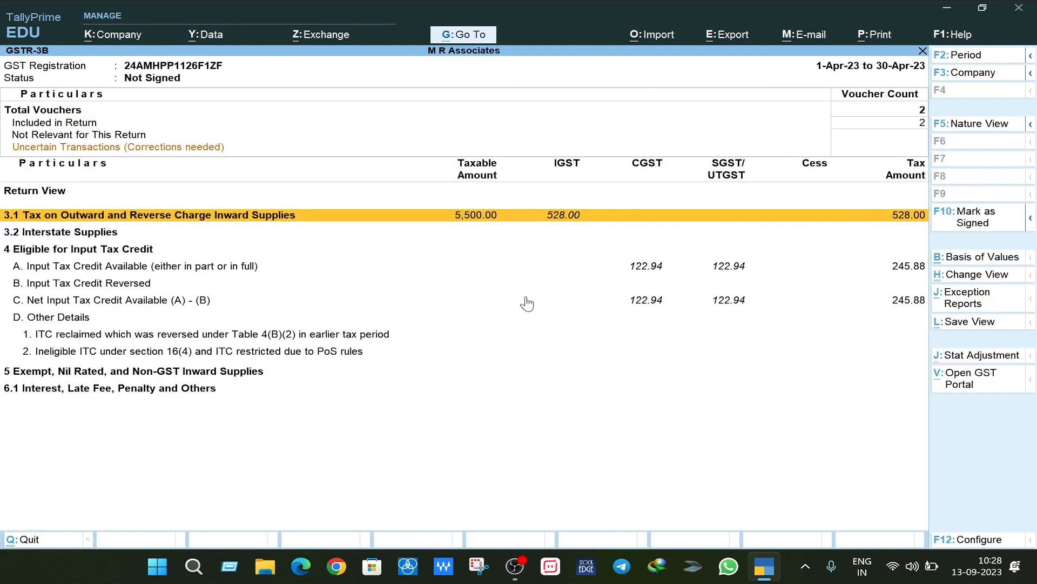
Step: Check the eligible input tax credit rows and expand the GSTR-3B Return View to its detailed breakdown
{"action": "key", "text": "Down"}
{"action": "key", "text": "Down"}
{"action": "key", "text": "Down"}
{"action": "key", "text": "Down"}
{"action": "key", "text": "Down"}
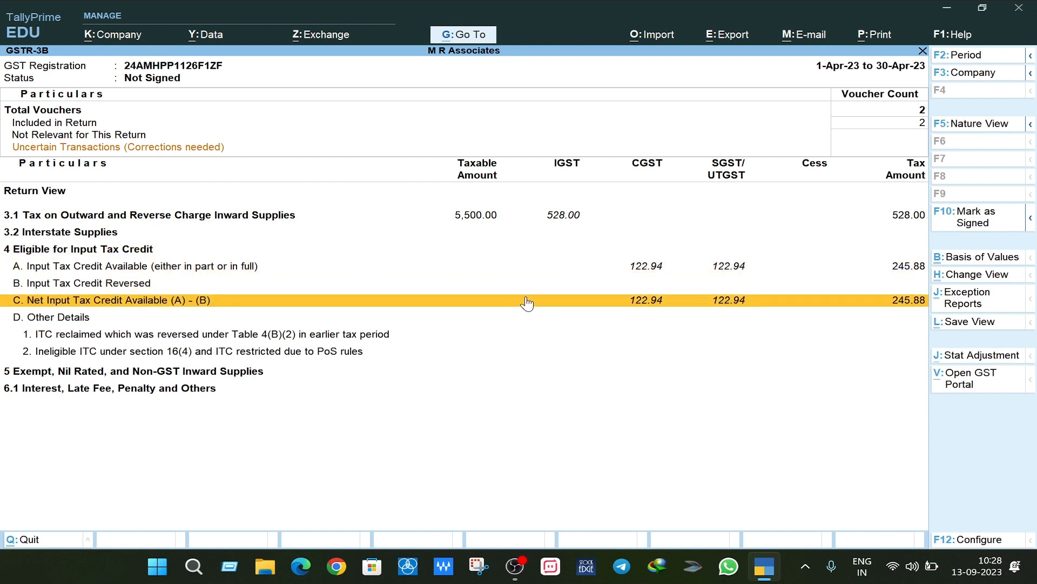
{"action": "key", "text": "Down"}
{"action": "key", "text": "alt+F5"}
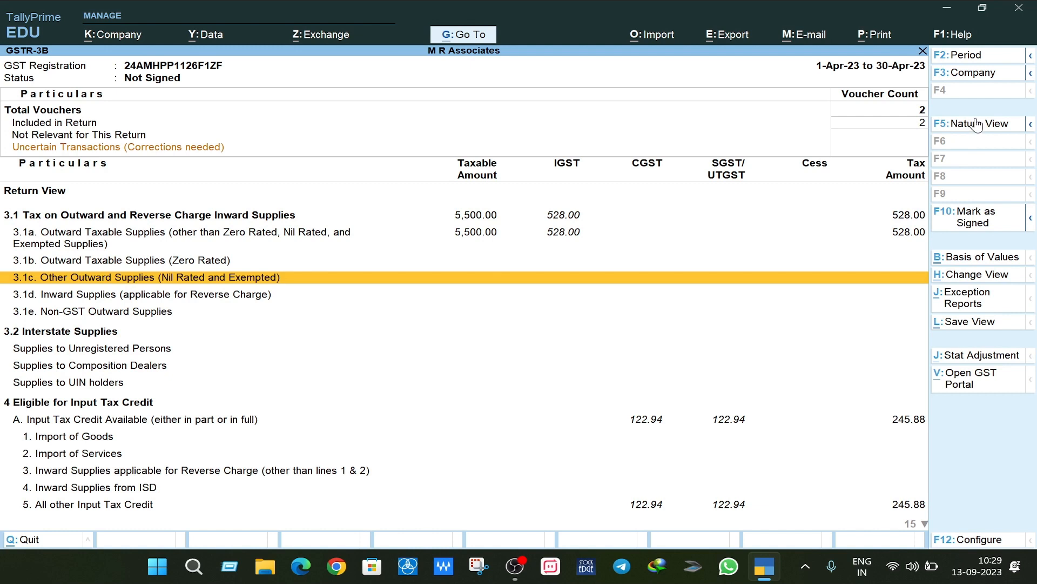
Step: Examine the detailed GSTR-3B rows for outward, reverse charge and interstate supplies and for input tax credit
{"action": "key", "text": "Down"}
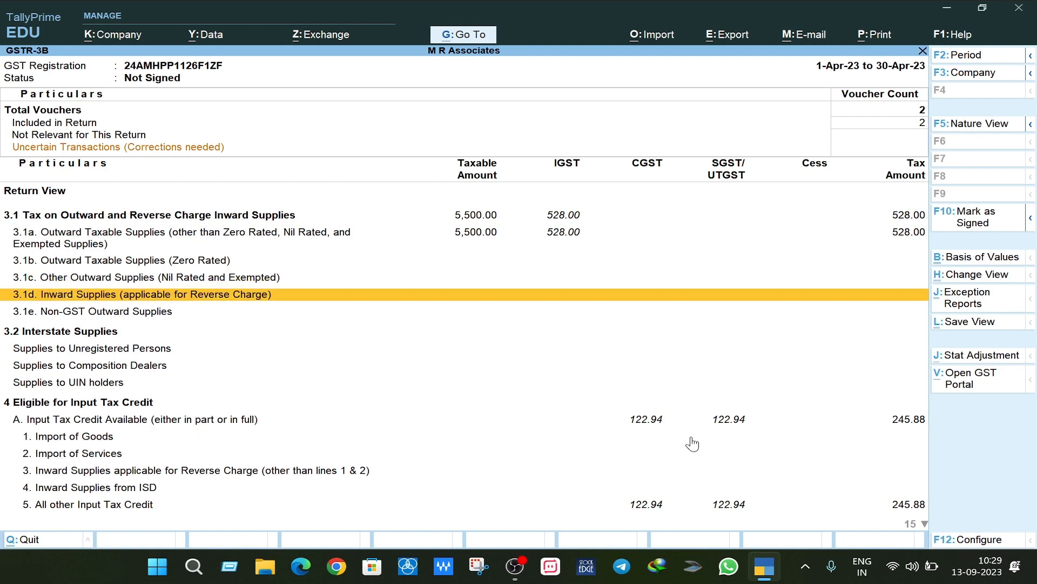
{"action": "key", "text": "Down"}
{"action": "key", "text": "Down"}
{"action": "key", "text": "Down"}
{"action": "key", "text": "Down"}
{"action": "key", "text": "Down"}
{"action": "key", "text": "Down"}
{"action": "key", "text": "Down"}
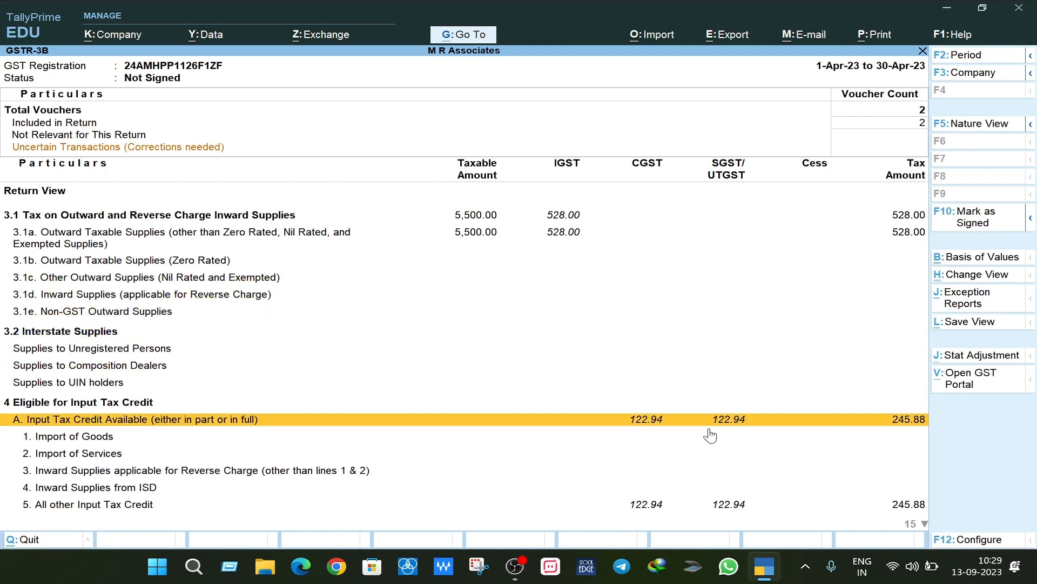
{"action": "key", "text": "Down"}
{"action": "key", "text": "Down"}
{"action": "key", "text": "Down"}
{"action": "key", "text": "Down"}
{"action": "key", "text": "Down"}
{"action": "key", "text": "Down"}
{"action": "key", "text": "Up"}
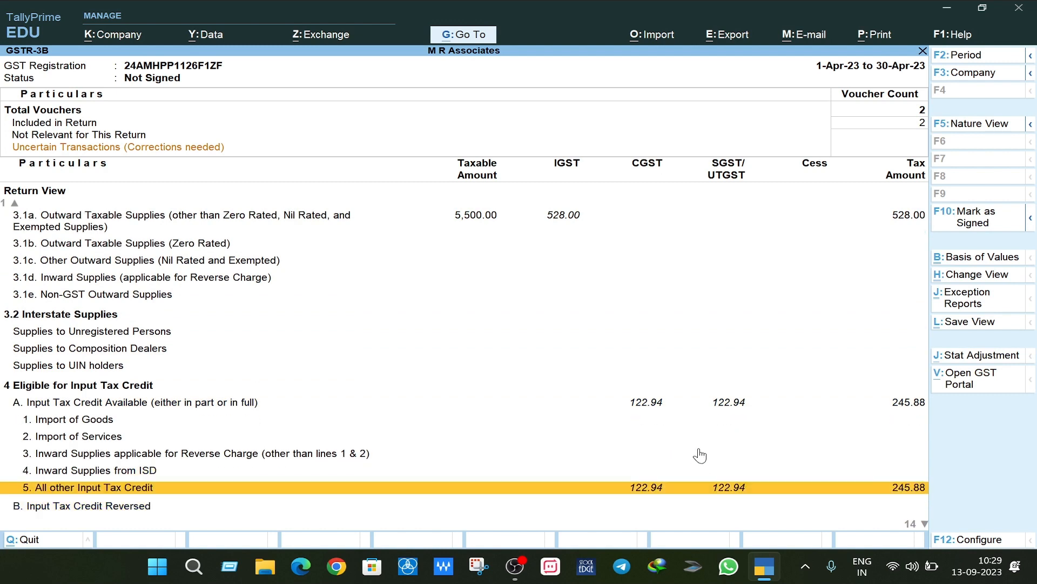
{"action": "key", "text": "Up"}
{"action": "key", "text": "Up"}
{"action": "key", "text": "Up"}
{"action": "key", "text": "Up"}
{"action": "key", "text": "Up"}
{"action": "key", "text": "Up"}
{"action": "key", "text": "Up"}
{"action": "key", "text": "Up"}
{"action": "key", "text": "Up"}
{"action": "key", "text": "Up"}
{"action": "key", "text": "Up"}
{"action": "key", "text": "Up"}
{"action": "key", "text": "Up"}
{"action": "key", "text": "Up"}
{"action": "key", "text": "Up"}
{"action": "key", "text": "Up"}
{"action": "key", "text": "Up"}
{"action": "key", "text": "Up"}
{"action": "key", "text": "Up"}
{"action": "key", "text": "Up"}
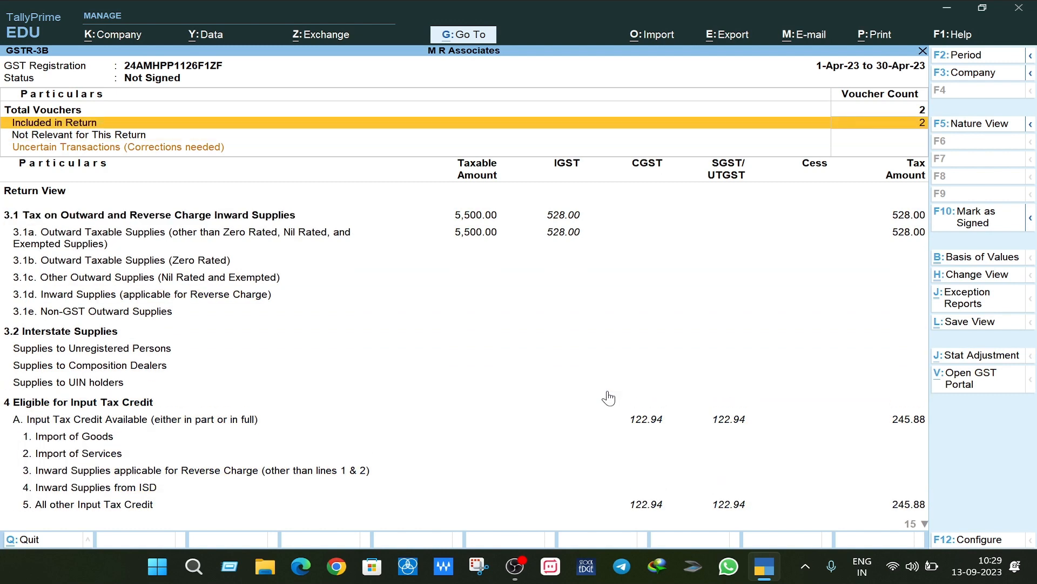
Step: Switch GSTR-3B to Nature View and examine the interstate taxable supplies by tax rate alongside the exempt supplies
{"action": "left_click", "coordinate": [971, 122]}
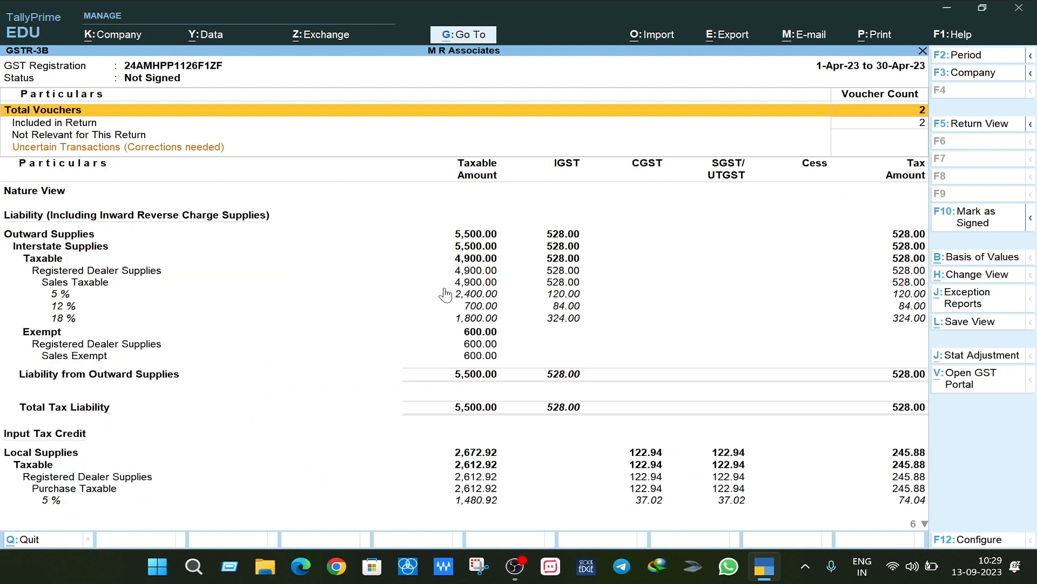
{"action": "key", "text": "Down"}
{"action": "key", "text": "Down"}
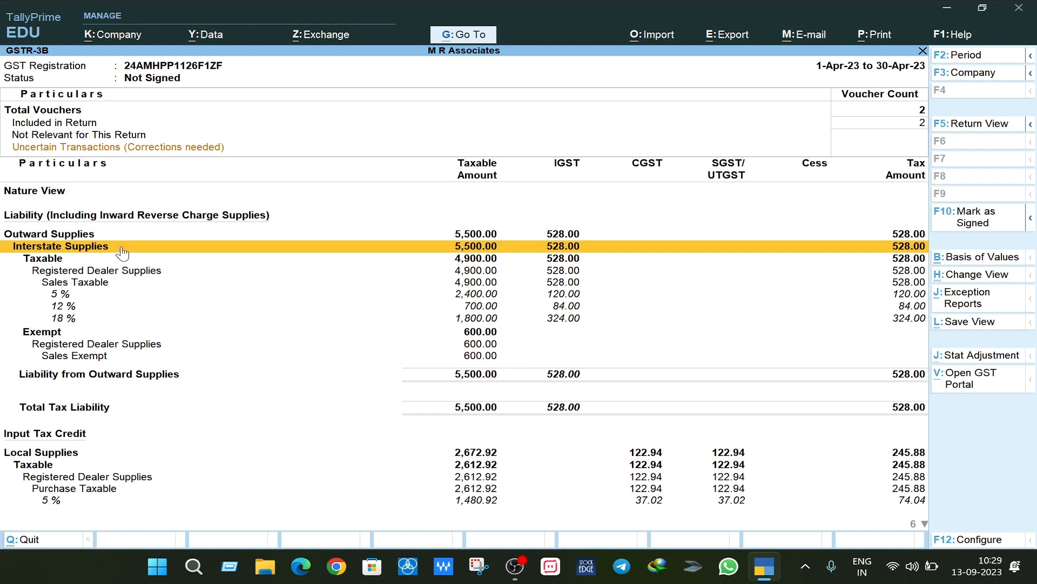
{"action": "left_click", "coordinate": [59, 262]}
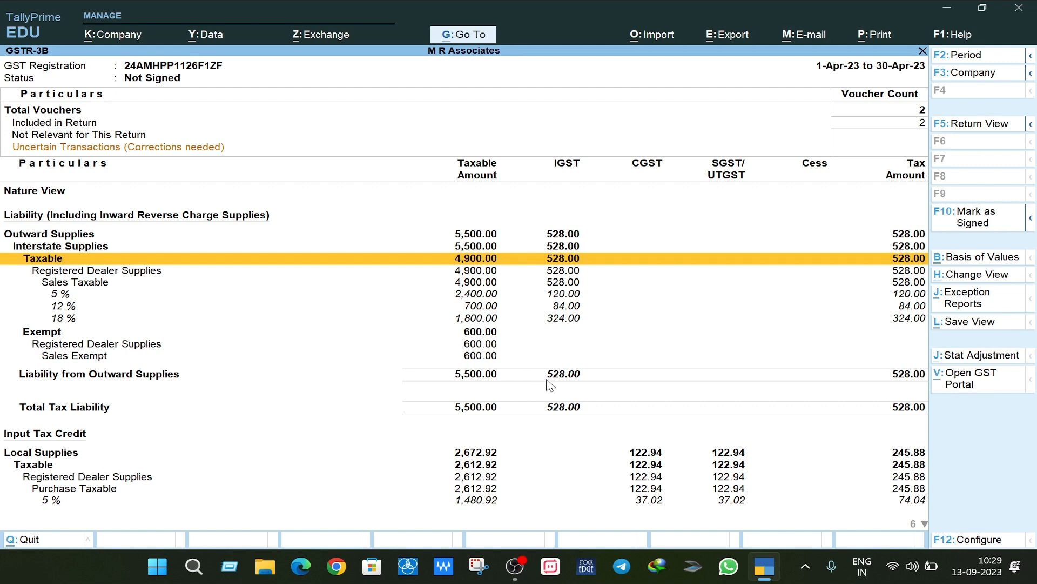
{"action": "key", "text": "Down"}
{"action": "key", "text": "Down"}
{"action": "key", "text": "Down"}
{"action": "key", "text": "Down"}
{"action": "key", "text": "Down"}
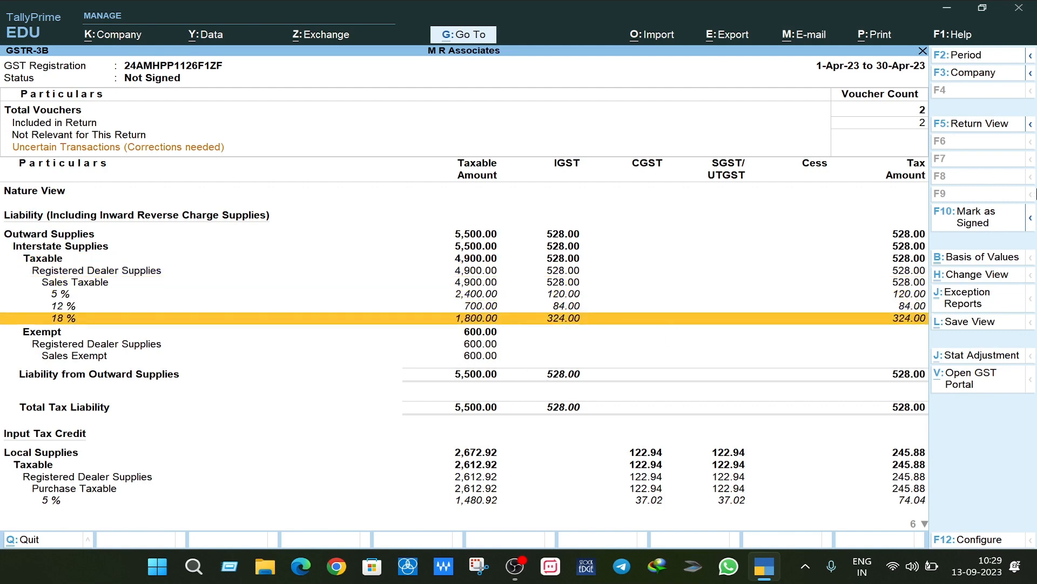
Step: Compare GSTR-3B's Return View with its Nature View, finishing in Return View
{"action": "left_click", "coordinate": [971, 128]}
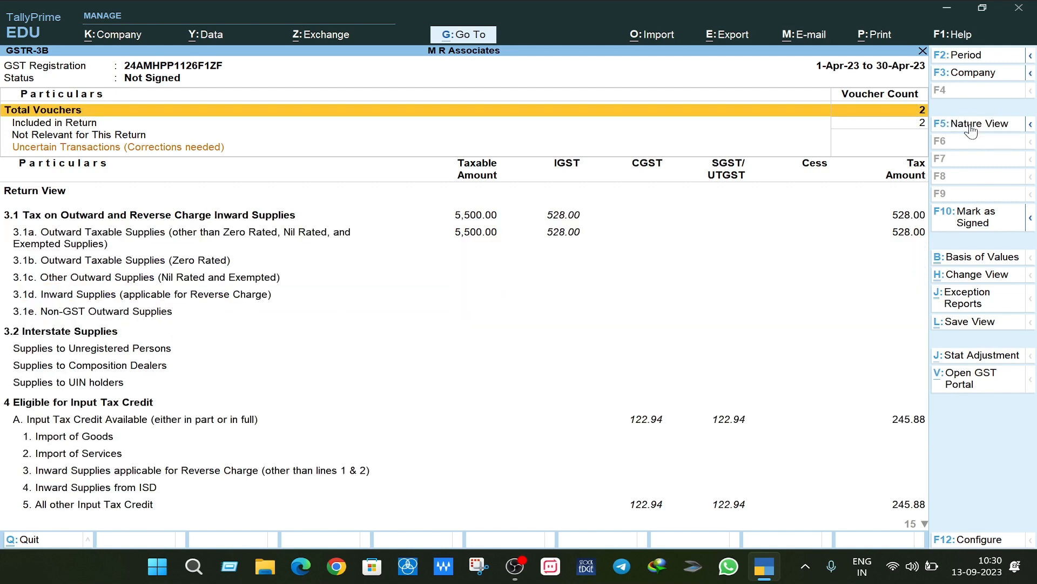
{"action": "left_click", "coordinate": [971, 127]}
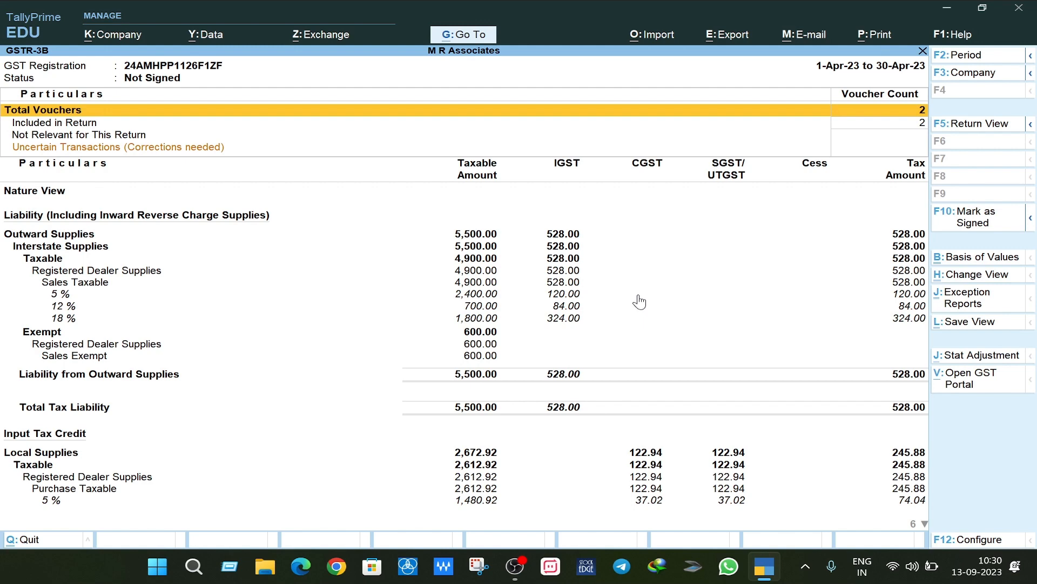
{"action": "key", "text": "F5"}
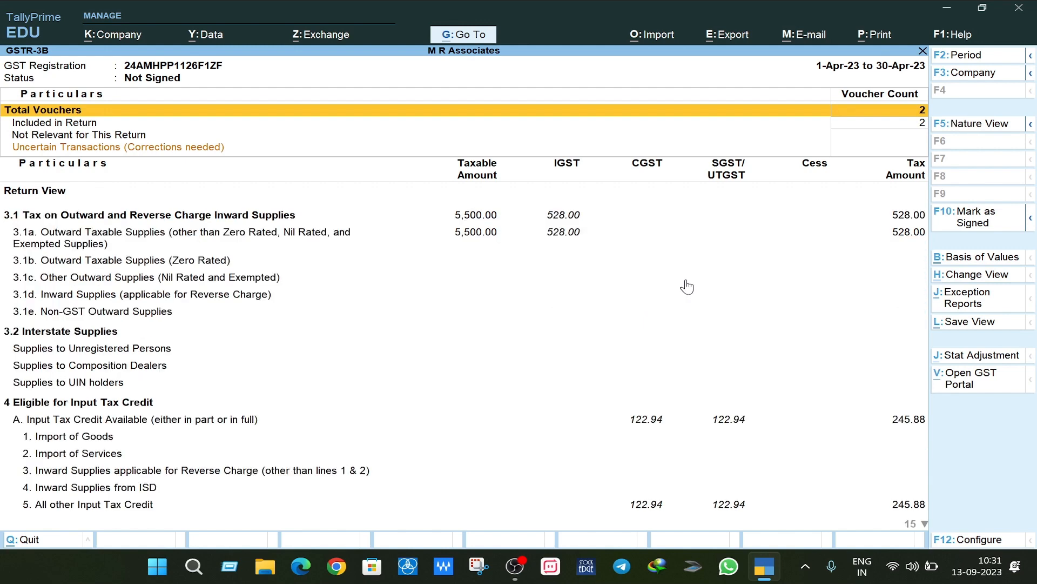
Step: Leave GSTR-3B, open the GSTR-1 report and expand it to show the detailed breakdown of B2B invoices
{"action": "key", "text": "Escape"}
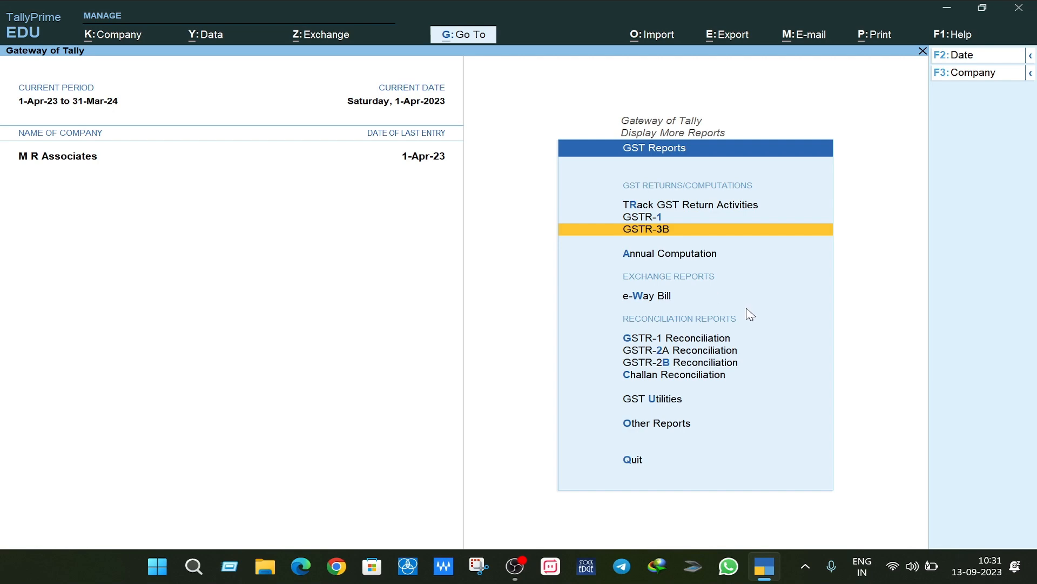
{"action": "key", "text": "Up"}
{"action": "key", "text": "Return"}
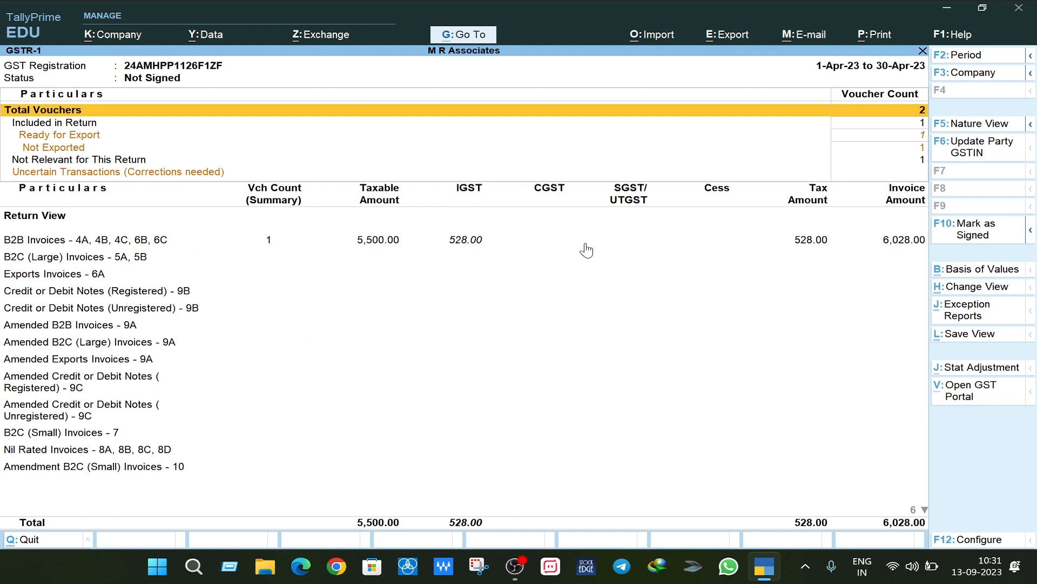
{"action": "key", "text": "alt"}
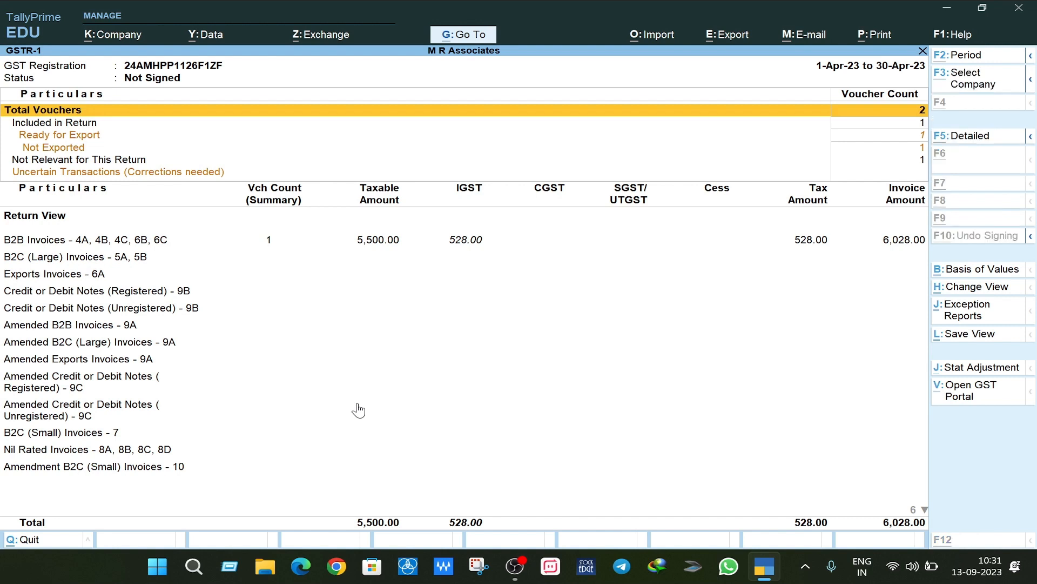
{"action": "key", "text": "alt+F5"}
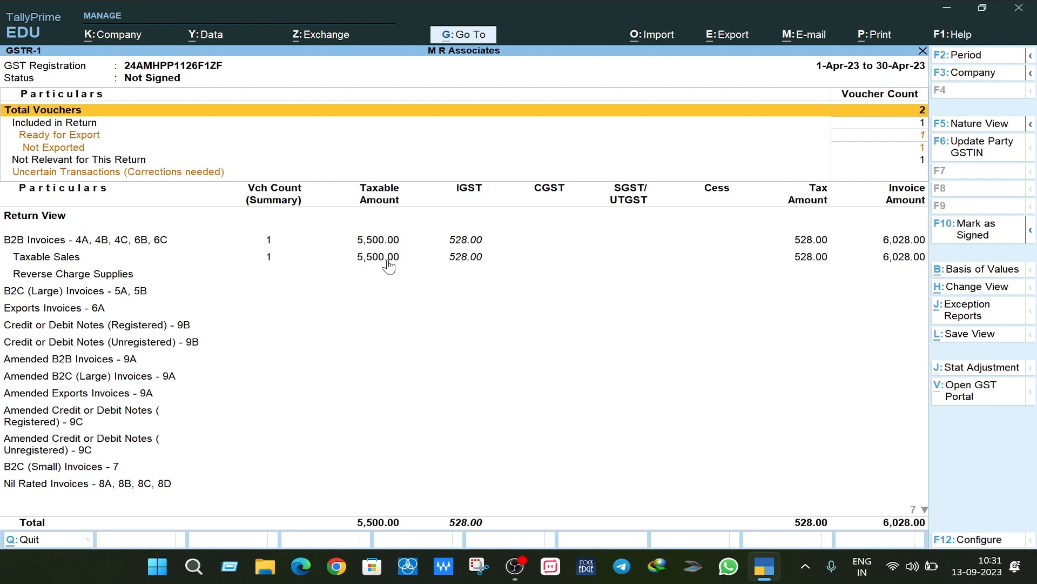
Step: Examine the taxable and exempt supplies in GSTR-1's Nature View, reopen the report and switch it back to Return View
{"action": "left_click", "coordinate": [979, 124]}
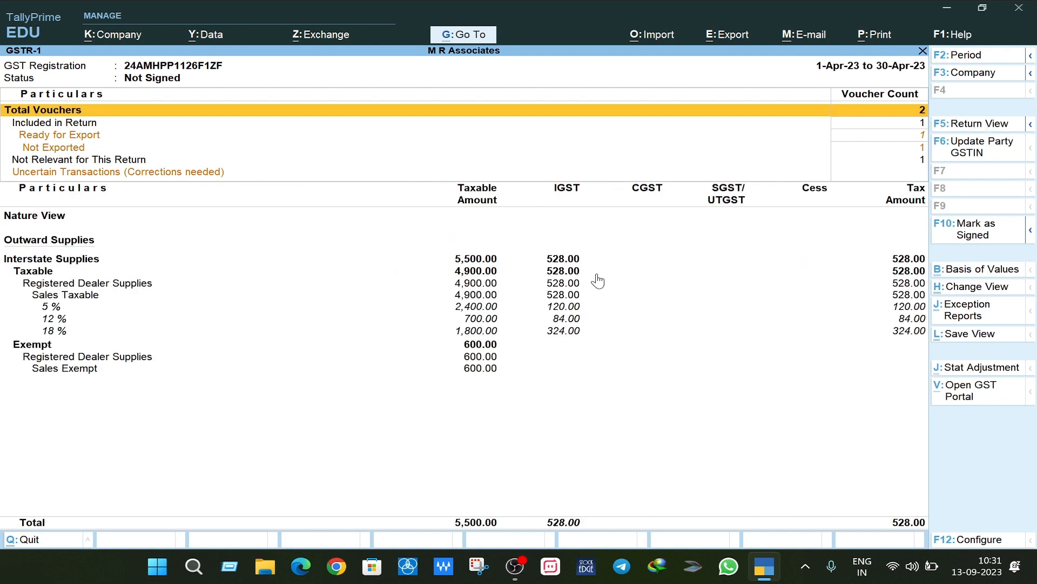
{"action": "key", "text": "Escape"}
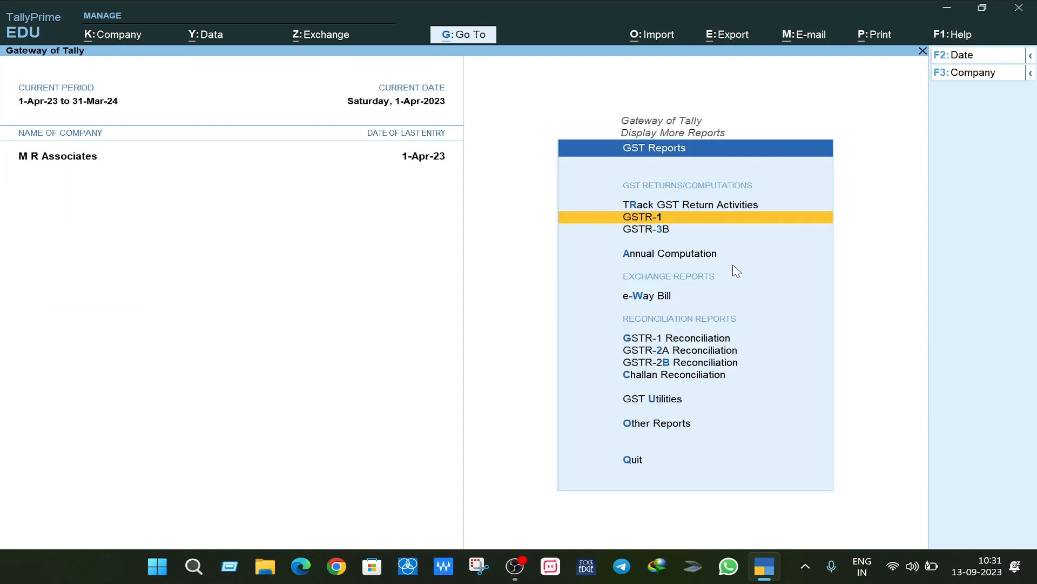
{"action": "key", "text": "Return"}
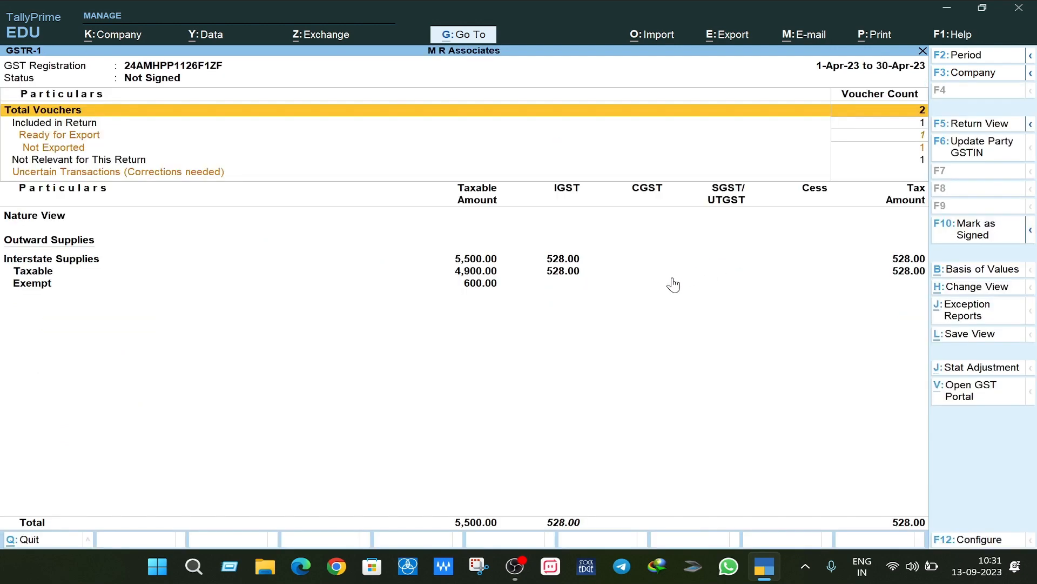
{"action": "left_click", "coordinate": [966, 127]}
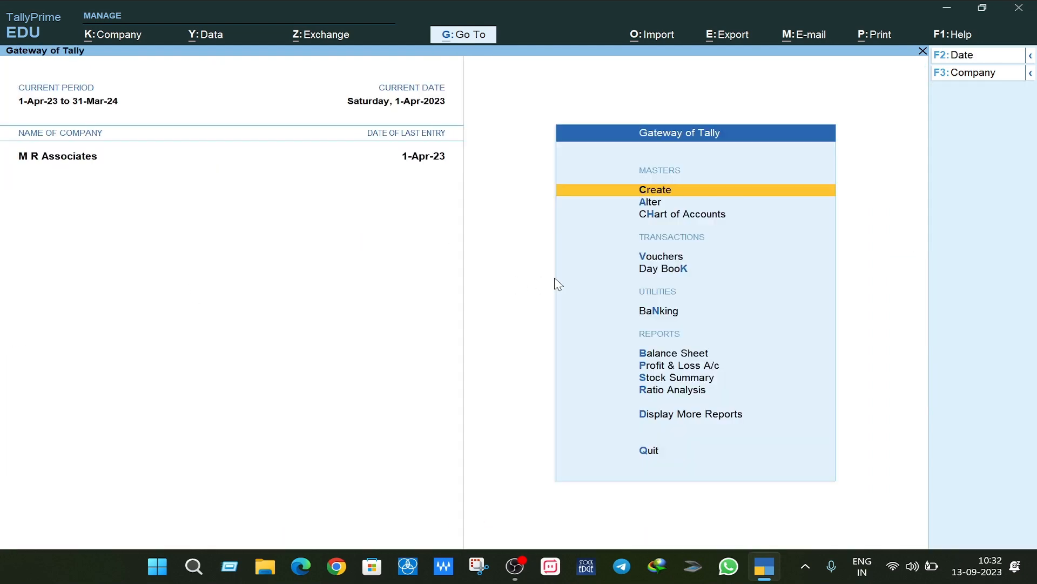
Step: Open April's purchase voucher no. 1 for alteration from the Purchase Register in the account books
{"action": "key", "text": "d"}
{"action": "key", "text": "a"}
{"action": "key", "text": "p"}
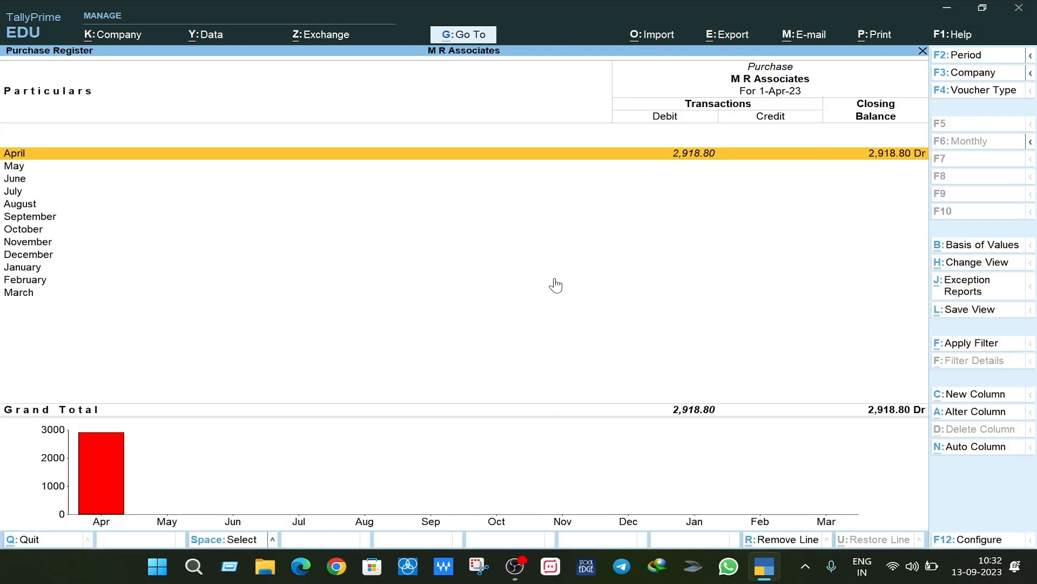
{"action": "key", "text": "Return"}
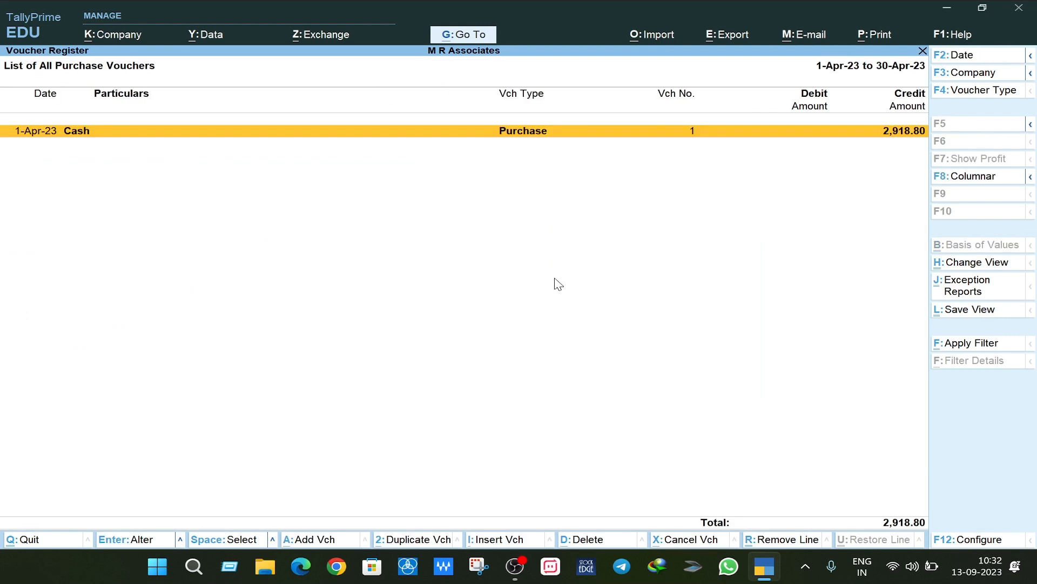
{"action": "key", "text": "Return"}
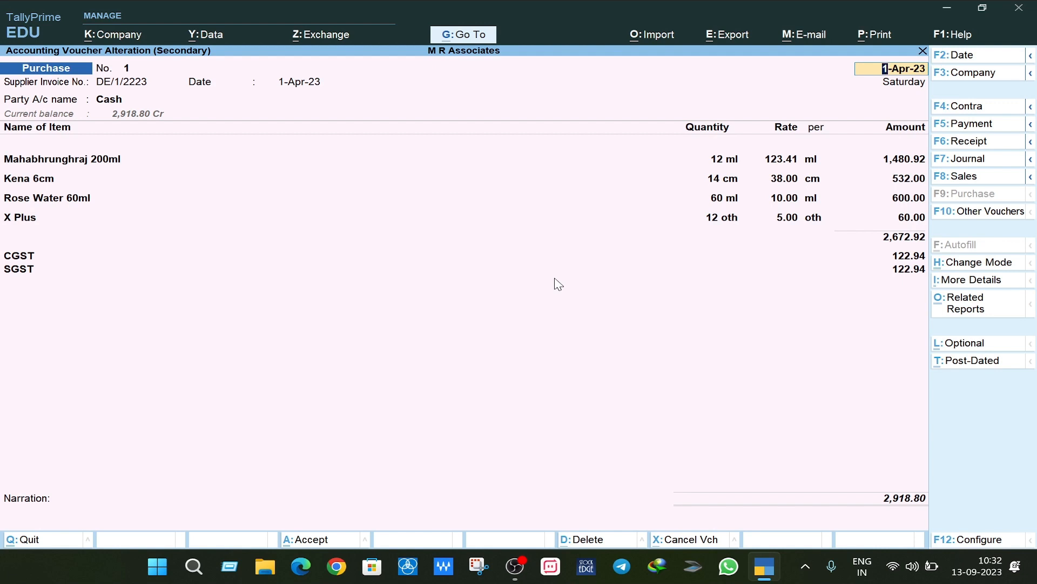
Step: Keep the purchase voucher's date, supplier invoice details and party account, and leave all its receipt details blank
{"action": "key", "text": "Return"}
{"action": "key", "text": "Return"}
{"action": "key", "text": "Return"}
{"action": "key", "text": "Return"}
{"action": "key", "text": "Return"}
{"action": "key", "text": "Return"}
{"action": "key", "text": "Return"}
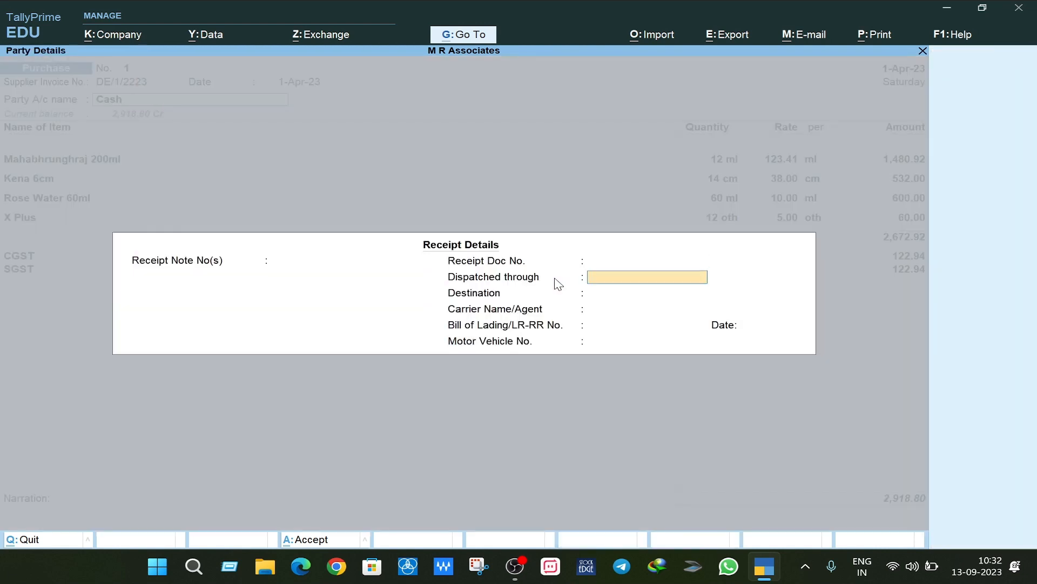
{"action": "key", "text": "Return"}
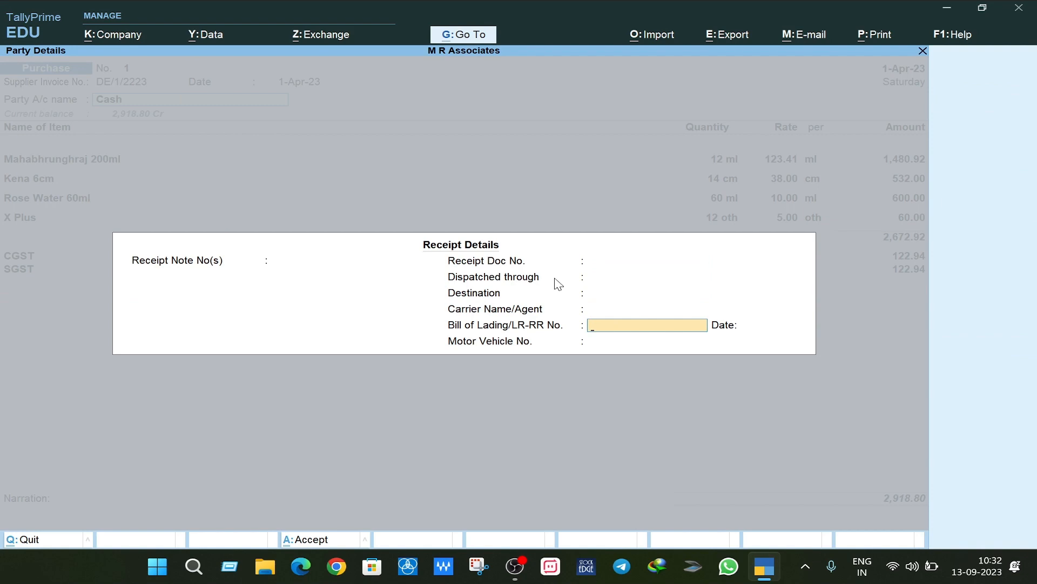
{"action": "key", "text": "Return"}
{"action": "key", "text": "Return"}
{"action": "key", "text": "Return"}
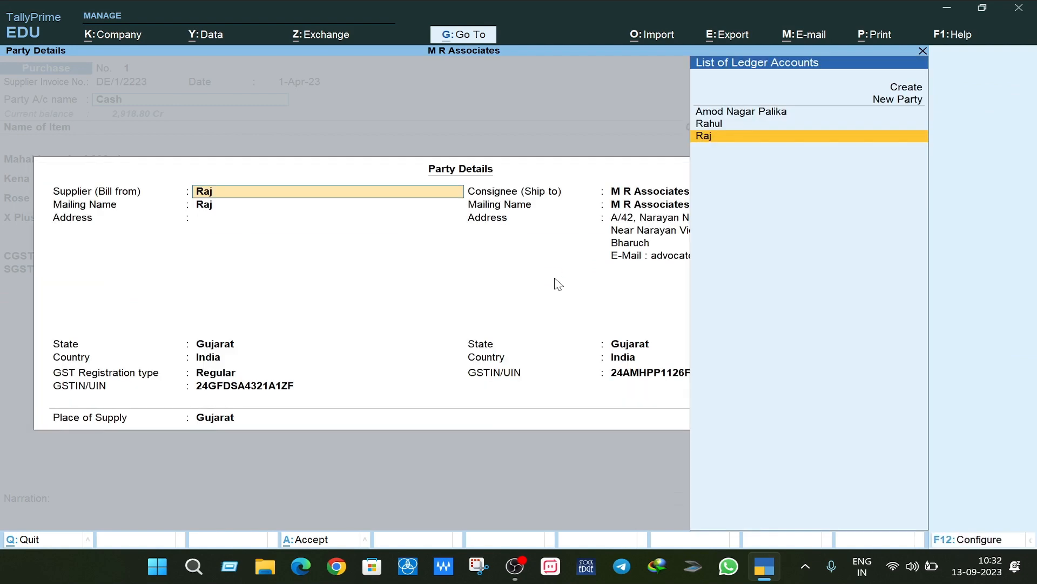
Step: Accept the existing supplier and consignee party details of the purchase voucher and go on to its item lines
{"action": "key", "text": "Return"}
{"action": "key", "text": "Return"}
{"action": "key", "text": "Return"}
{"action": "key", "text": "Return"}
{"action": "key", "text": "Return"}
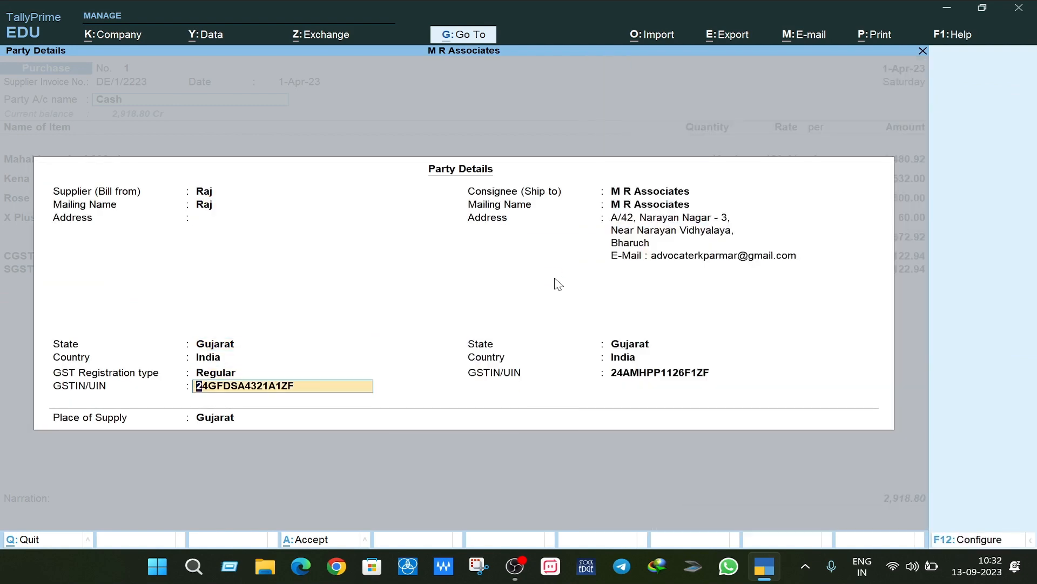
{"action": "key", "text": "Return"}
{"action": "key", "text": "Return"}
{"action": "key", "text": "Return"}
{"action": "key", "text": "Return"}
{"action": "key", "text": "Return"}
{"action": "key", "text": "Return"}
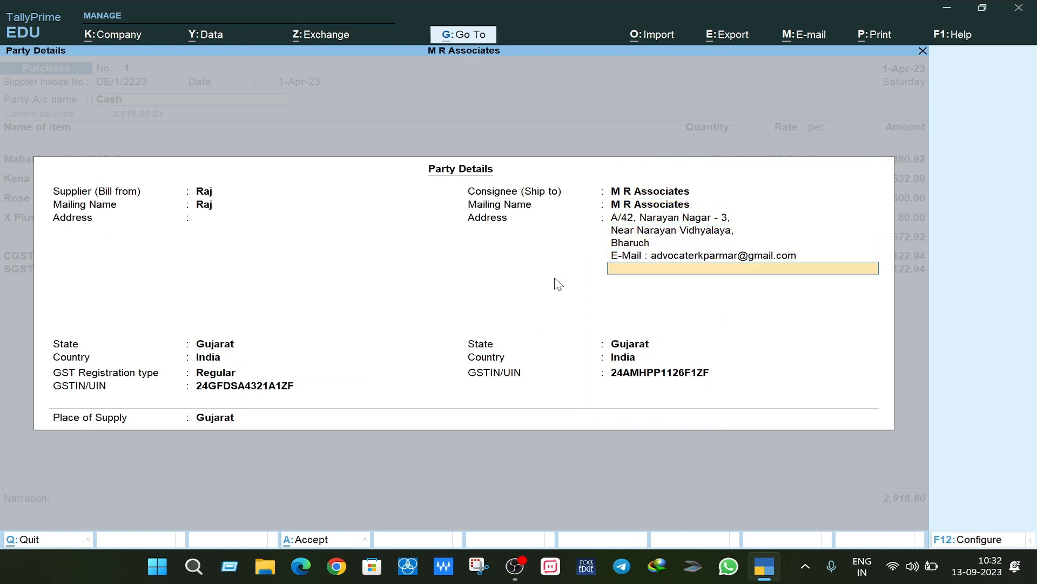
{"action": "key", "text": "Return"}
{"action": "key", "text": "Return"}
{"action": "key", "text": "Return"}
{"action": "key", "text": "Return"}
{"action": "key", "text": "Return"}
{"action": "key", "text": "Return"}
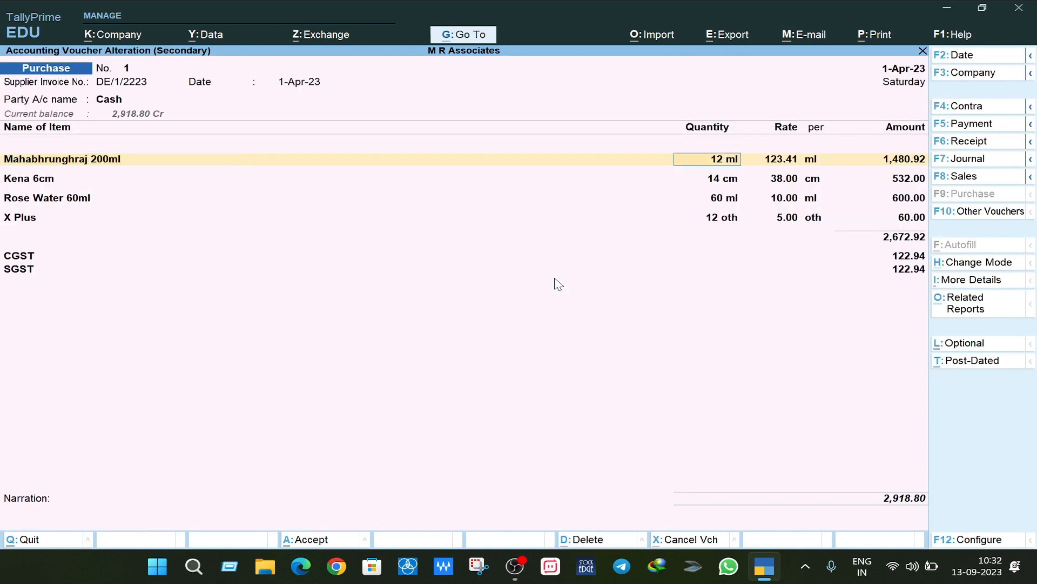
Step: Keep the Mahabhrunghraj 200ml, Kena 6cm and Rose Water 60ml lines with their quantities, rates and purchase ledgers
{"action": "key", "text": "Return"}
{"action": "key", "text": "Return"}
{"action": "key", "text": "Return"}
{"action": "key", "text": "Return"}
{"action": "key", "text": "Return"}
{"action": "key", "text": "Return"}
{"action": "key", "text": "Return"}
{"action": "key", "text": "Return"}
{"action": "key", "text": "Return"}
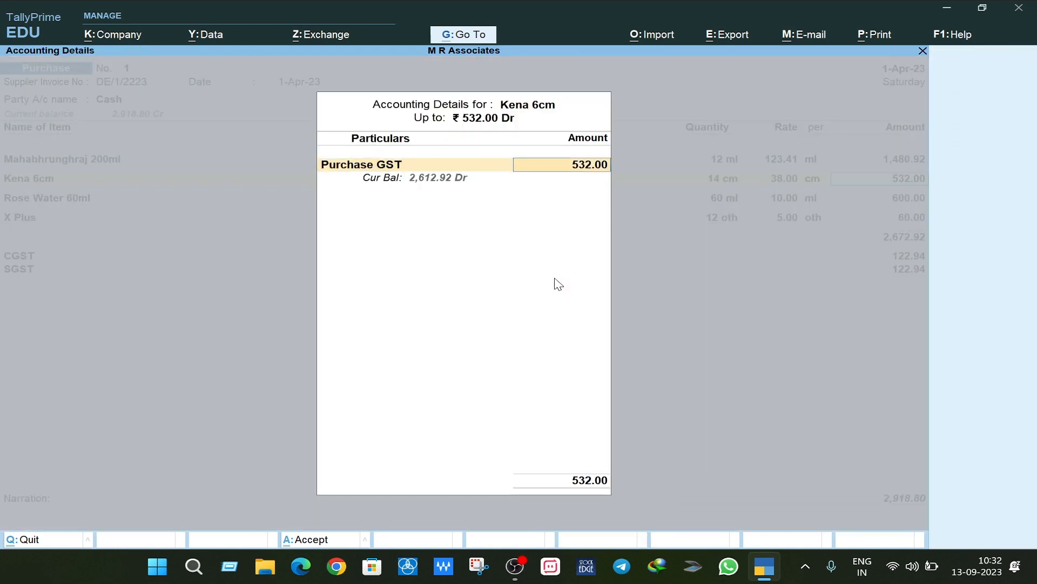
{"action": "key", "text": "Return"}
{"action": "key", "text": "Return"}
{"action": "key", "text": "Return"}
{"action": "key", "text": "Return"}
{"action": "key", "text": "Return"}
{"action": "key", "text": "Return"}
{"action": "key", "text": "Return"}
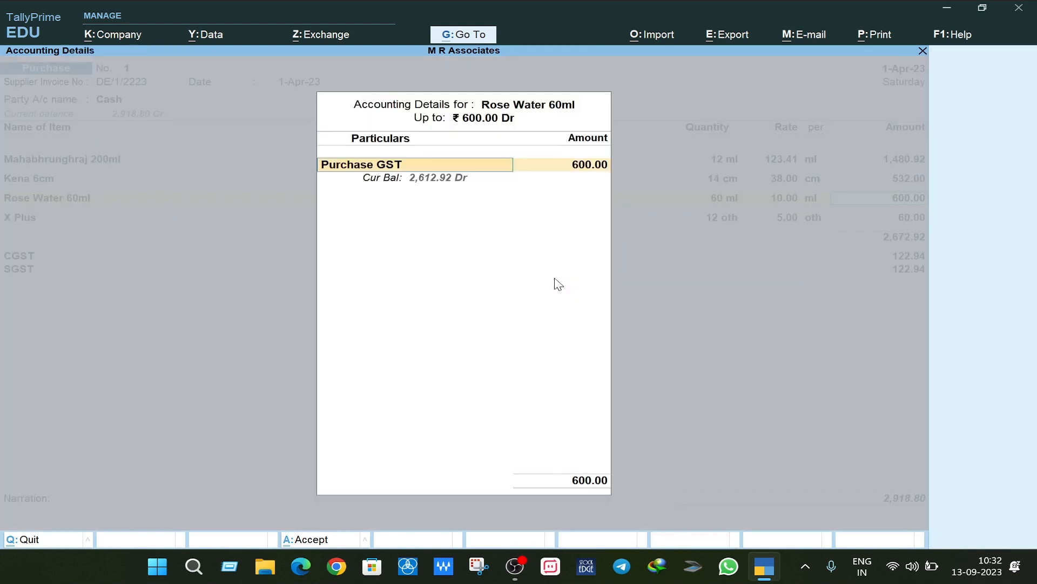
{"action": "key", "text": "Return"}
{"action": "key", "text": "Return"}
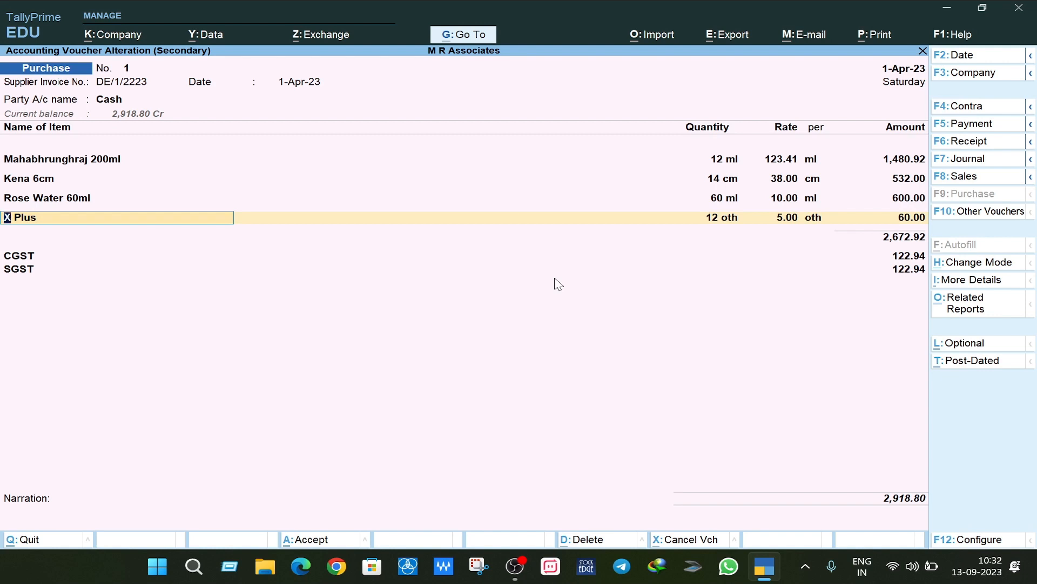
Step: Remove the exempt item X Plus from the purchase voucher and end the item list there
{"action": "key", "text": "Delete"}
{"action": "key", "text": "Delete"}
{"action": "key", "text": "Delete"}
{"action": "key", "text": "Delete"}
{"action": "key", "text": "Delete"}
{"action": "key", "text": "Delete"}
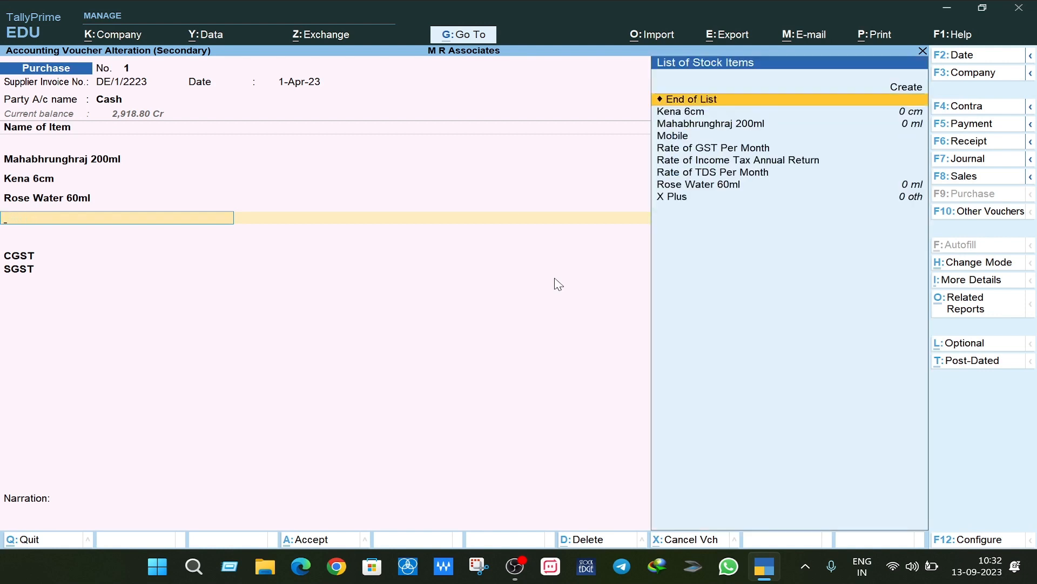
{"action": "key", "text": "Return"}
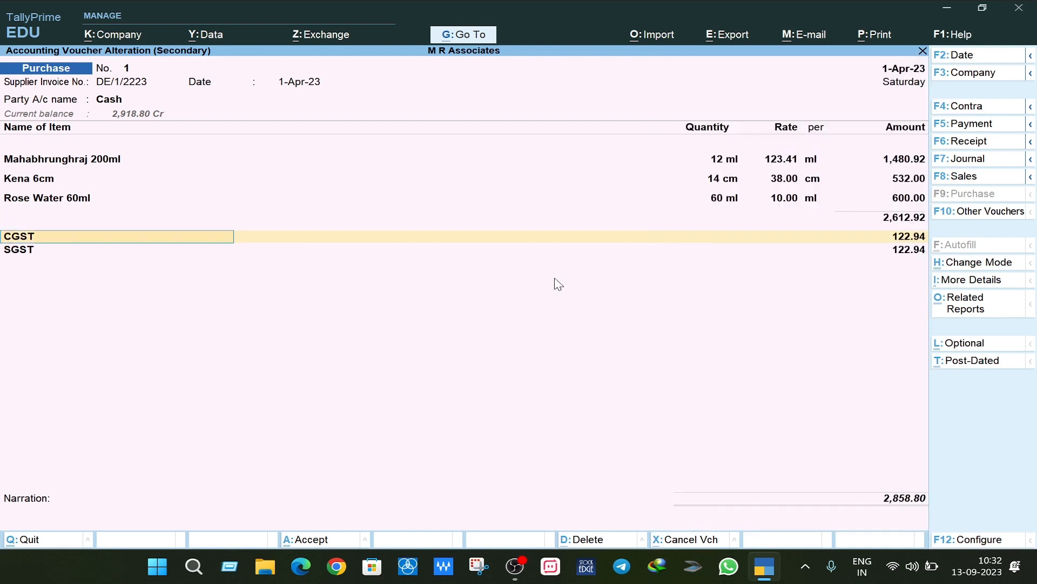
Step: Keep the CGST and SGST lines, leave the narration blank and save the altered purchase voucher
{"action": "key", "text": "Return"}
{"action": "key", "text": "Return"}
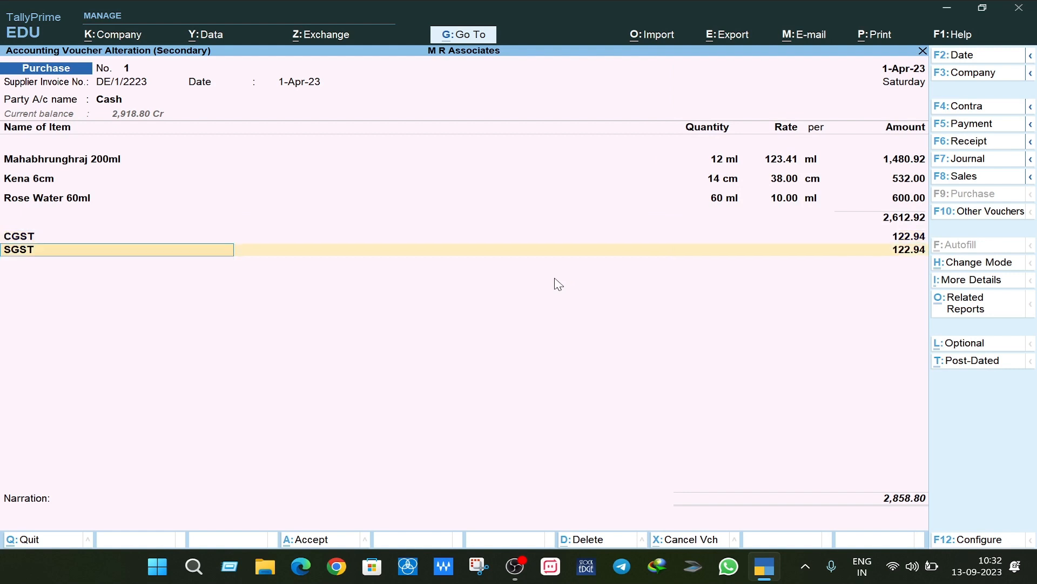
{"action": "key", "text": "Return"}
{"action": "key", "text": "Return"}
{"action": "key", "text": "Return"}
{"action": "key", "text": "Return"}
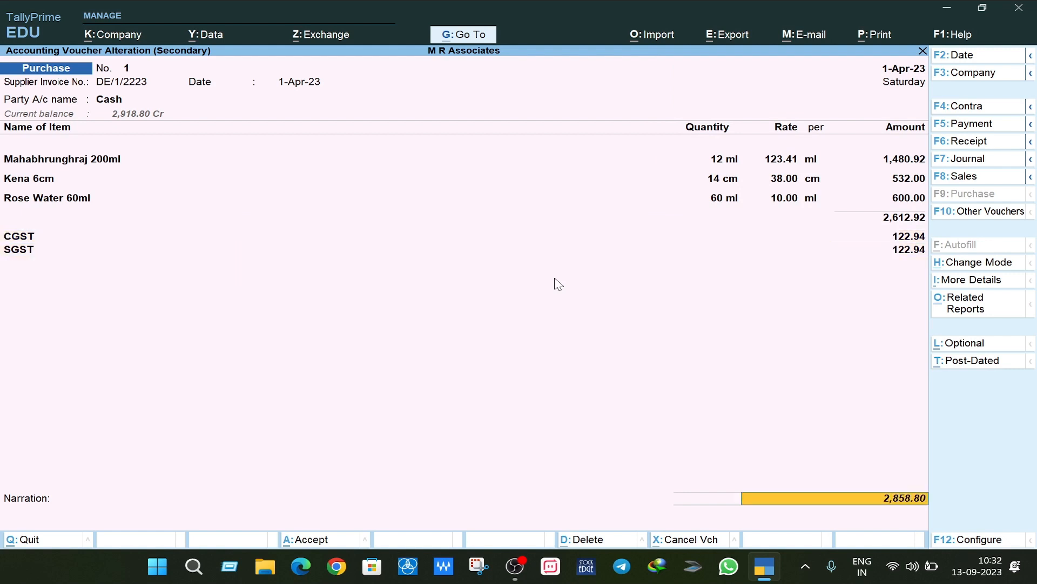
{"action": "key", "text": "Return"}
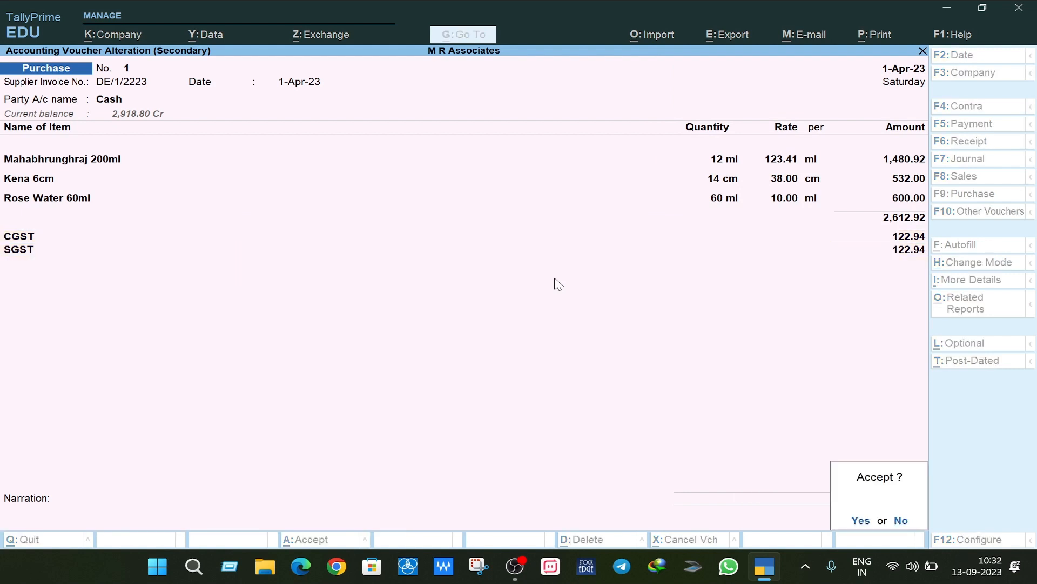
{"action": "key", "text": "Return"}
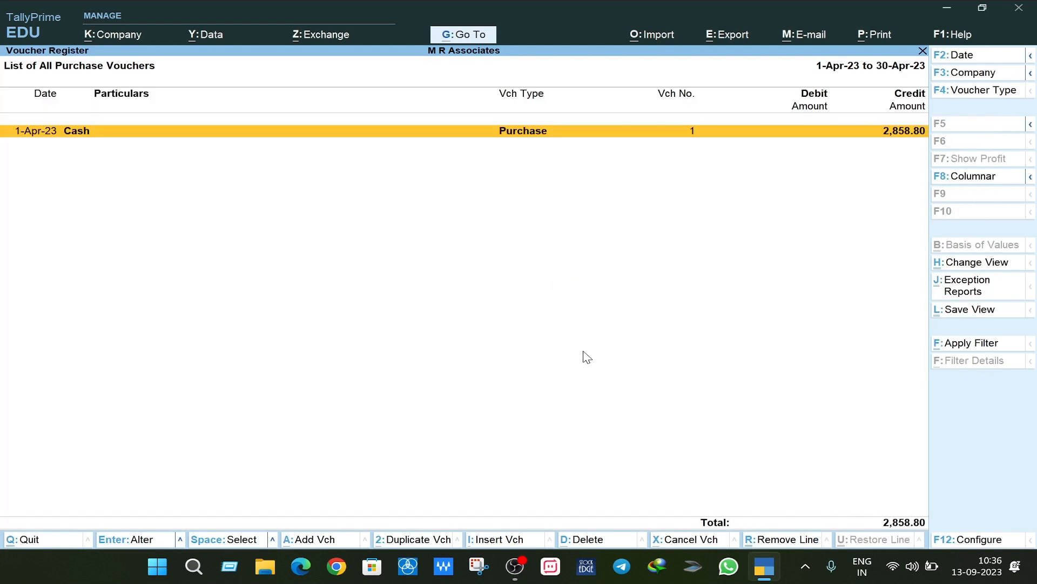
Step: Reopen purchase voucher no. 1 to check its remaining items, and quit back to the voucher register
{"action": "key", "text": "Return"}
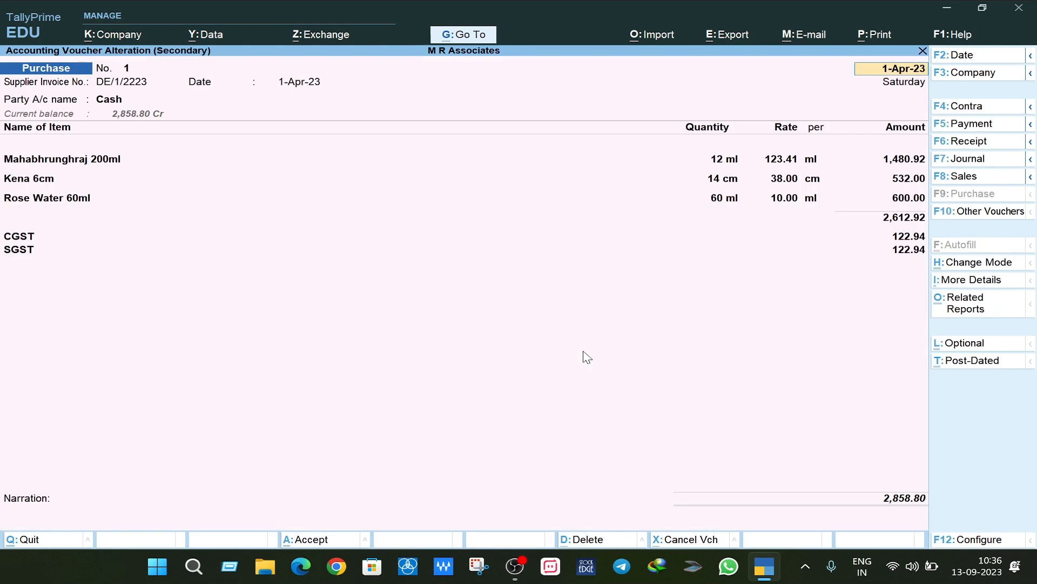
{"action": "key", "text": "Escape"}
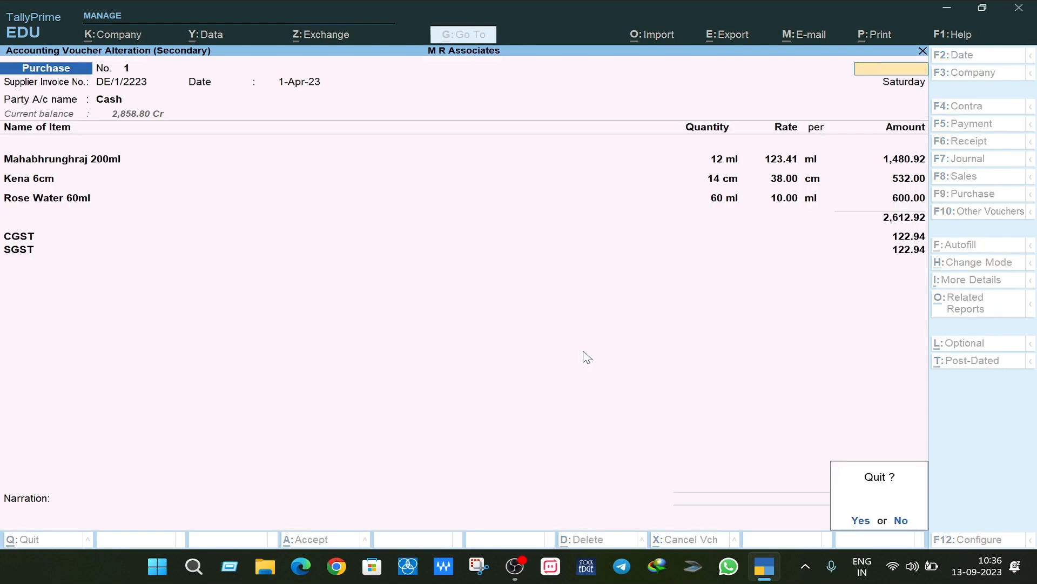
{"action": "key", "text": "Return"}
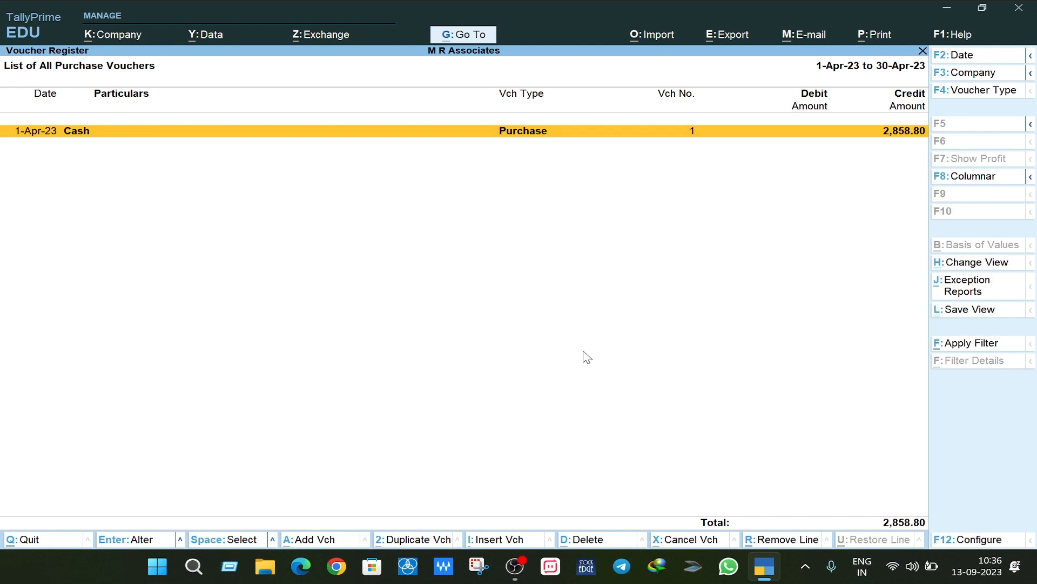
Step: Duplicate purchase voucher no. 1, keeping the copied date, invoice details and party account and leaving the receipt details blank
{"action": "key", "text": "alt"}
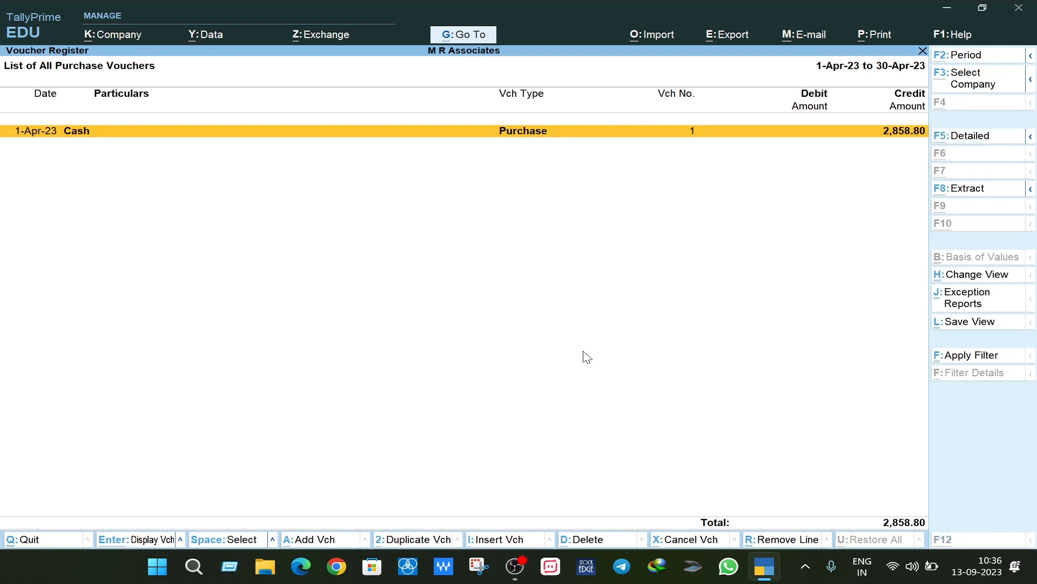
{"action": "key", "text": "alt+2"}
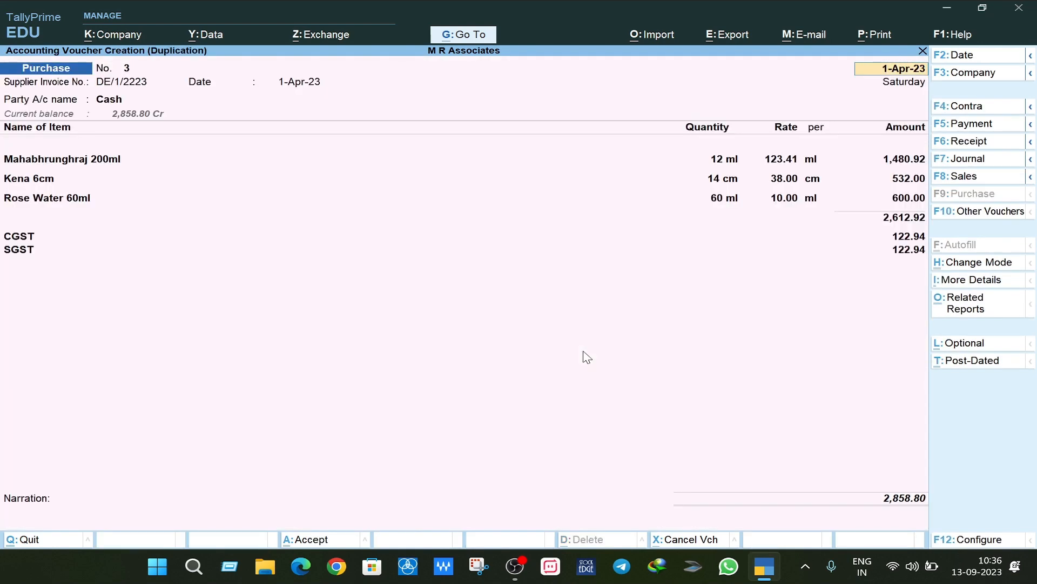
{"action": "key", "text": "Return"}
{"action": "key", "text": "Return"}
{"action": "key", "text": "Return"}
{"action": "key", "text": "Return"}
{"action": "key", "text": "Return"}
{"action": "key", "text": "Return"}
{"action": "key", "text": "Return"}
{"action": "key", "text": "Return"}
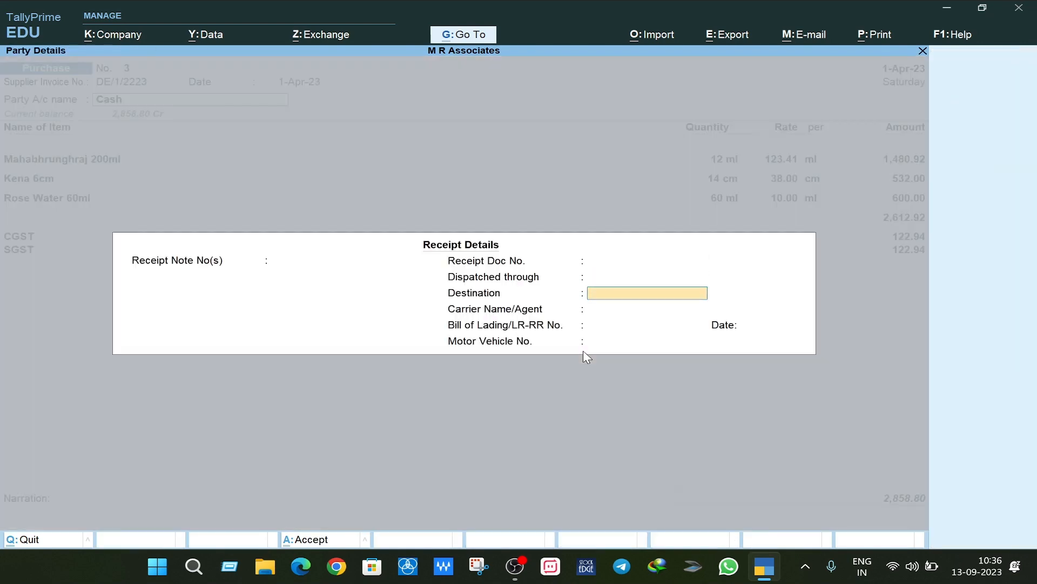
{"action": "key", "text": "Return"}
{"action": "key", "text": "Return"}
{"action": "key", "text": "Return"}
Step: Accept the copied supplier and consignee party details in the duplicate purchase voucher
{"action": "key", "text": "Return"}
{"action": "key", "text": "Return"}
{"action": "key", "text": "Return"}
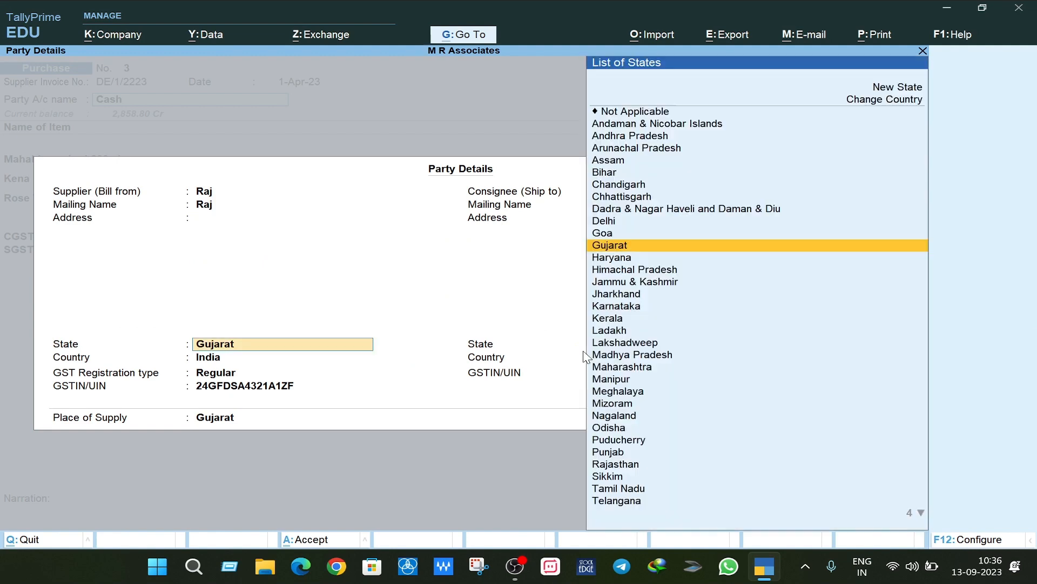
{"action": "key", "text": "Return"}
{"action": "key", "text": "Return"}
{"action": "key", "text": "Return"}
{"action": "key", "text": "Return"}
{"action": "key", "text": "Return"}
{"action": "key", "text": "Return"}
{"action": "key", "text": "Return"}
{"action": "key", "text": "Return"}
{"action": "key", "text": "Return"}
{"action": "key", "text": "Return"}
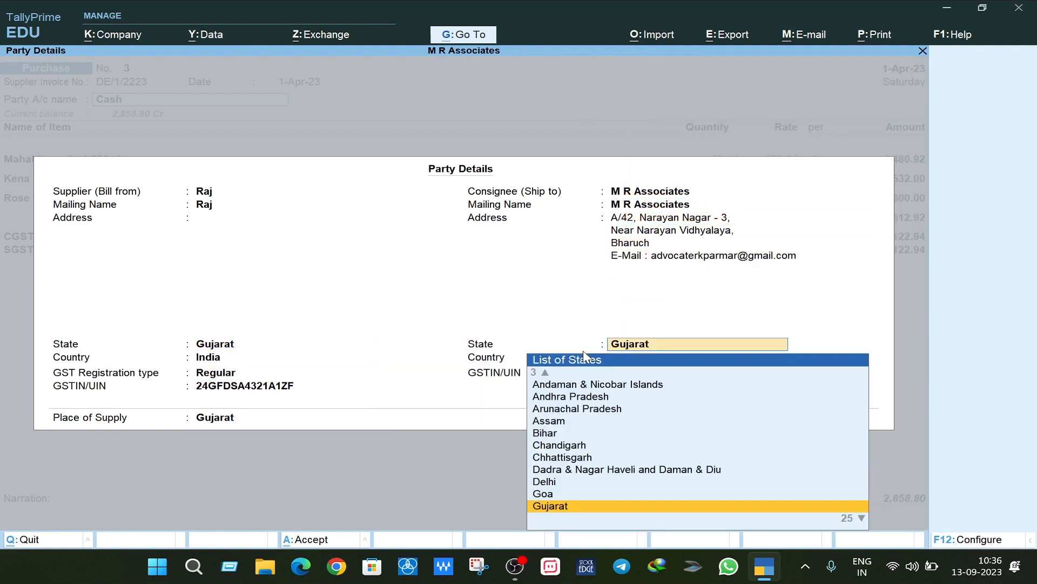
{"action": "key", "text": "Return"}
{"action": "key", "text": "Return"}
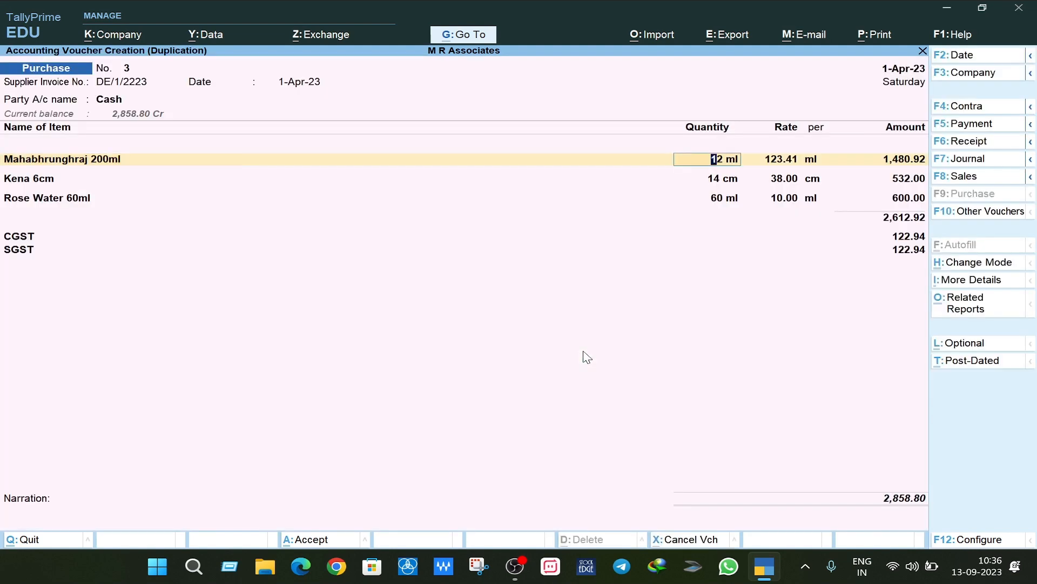
Step: Replace Mahabhrunghraj 200ml in the duplicate voucher's first item line with the stock item X Plus
{"action": "key", "text": "BackSpace"}
{"action": "key", "text": "Down"}
{"action": "key", "text": "Down"}
{"action": "key", "text": "Down"}
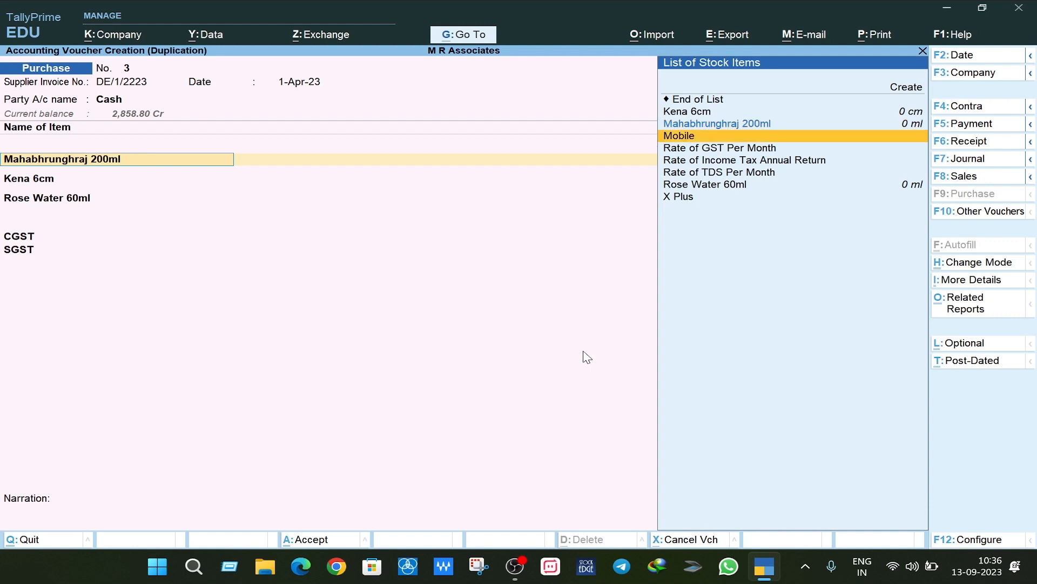
{"action": "key", "text": "Down"}
{"action": "key", "text": "Down"}
{"action": "key", "text": "Down"}
{"action": "key", "text": "Return"}
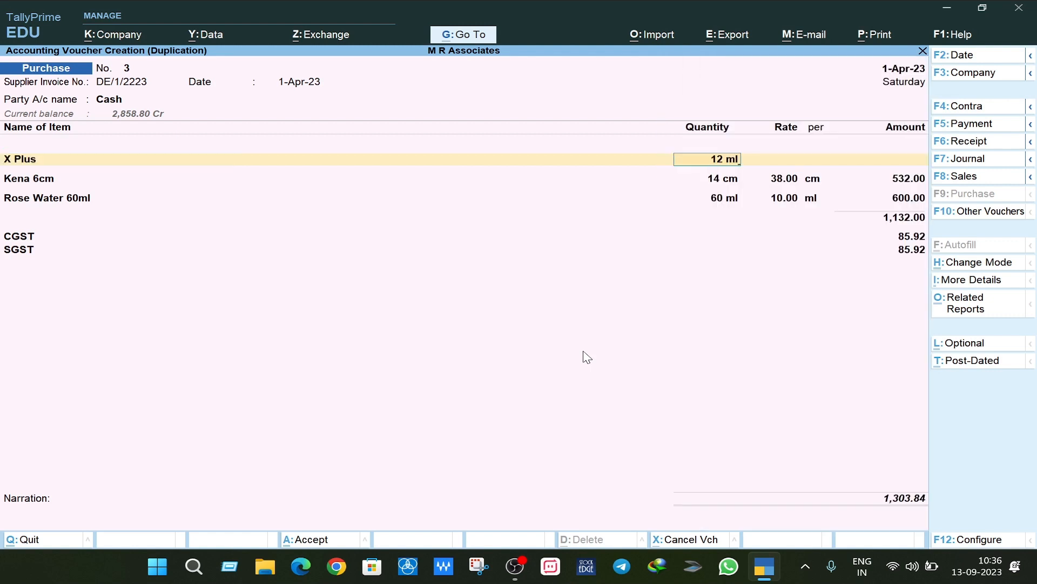
Step: Set X Plus to a quantity of 12 oth at rate 10.00 and allocate it to the Purchase Exempt ledger
{"action": "type", "text": "12"}
{"action": "key", "text": "Return"}
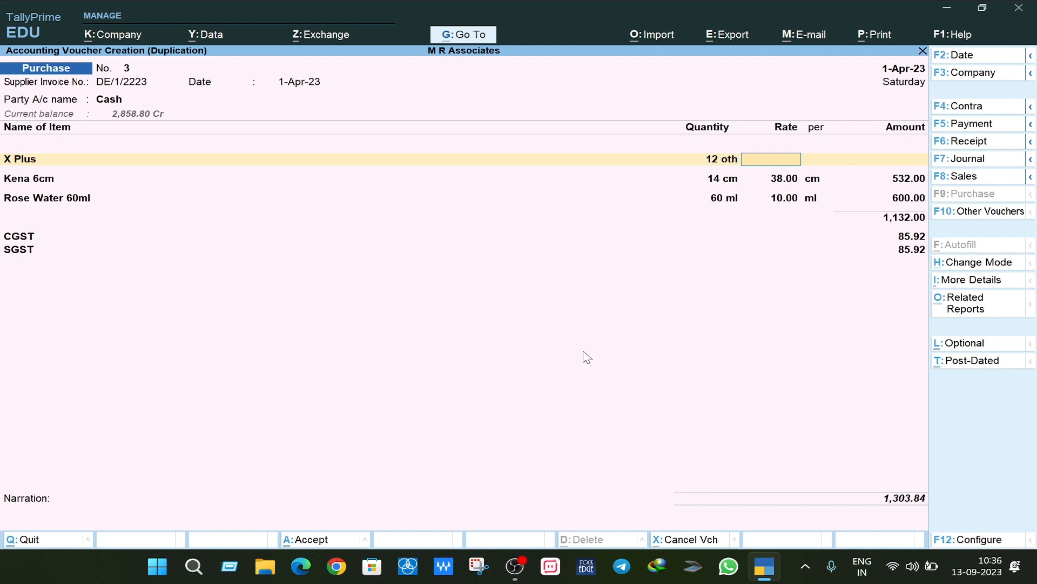
{"action": "type", "text": "10"}
{"action": "key", "text": "Return"}
{"action": "key", "text": "Return"}
{"action": "key", "text": "Return"}
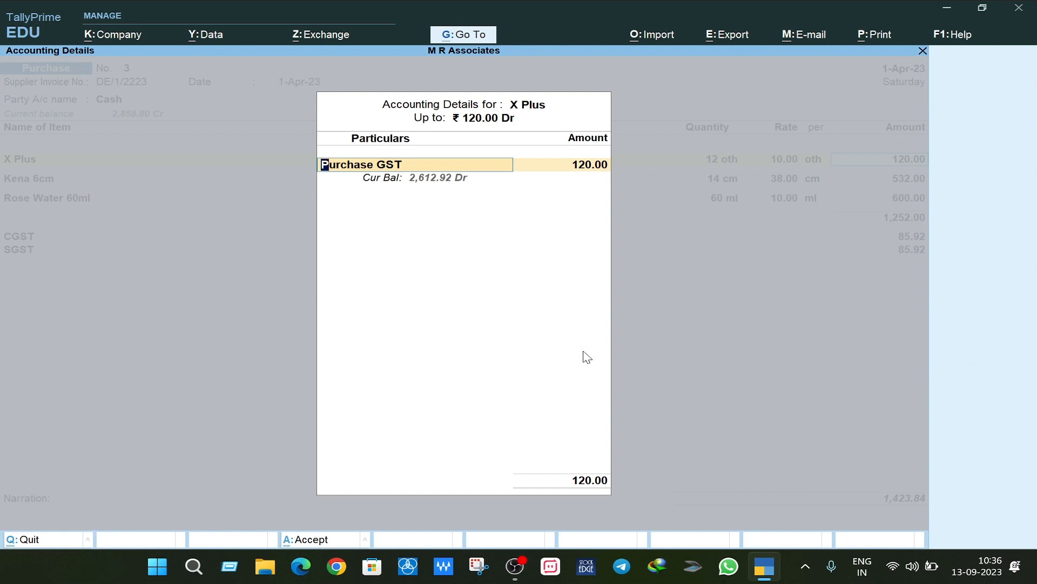
{"action": "type", "text": "P"}
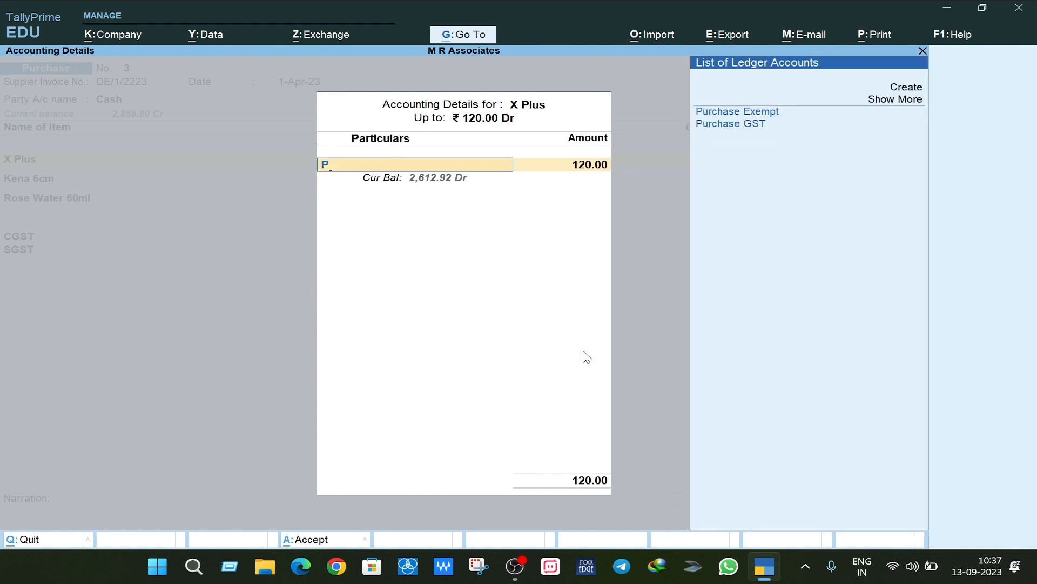
{"action": "key", "text": "Return"}
{"action": "key", "text": "Return"}
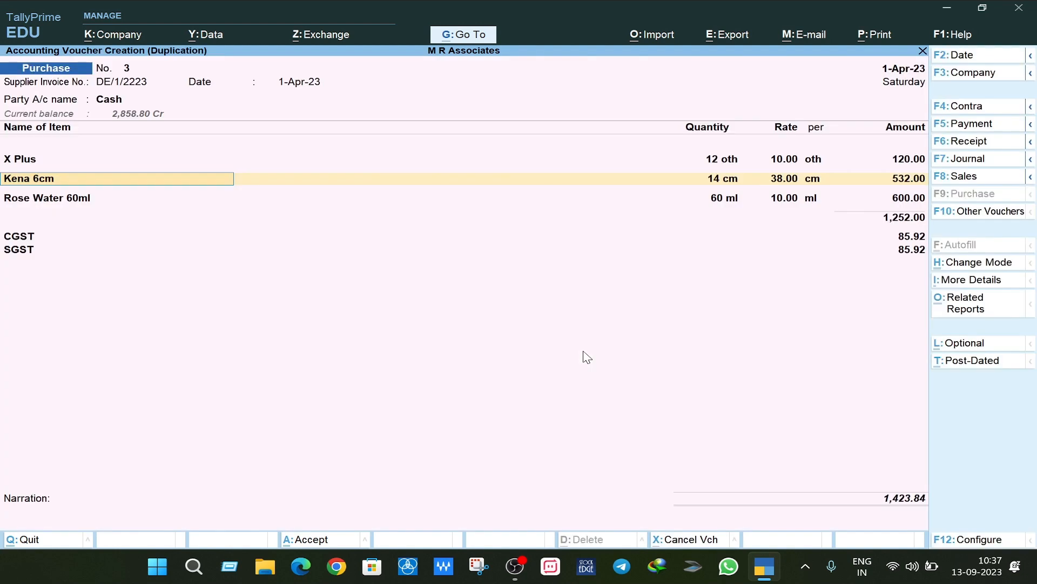
Step: Remove the Kena 6cm and Rose Water 60ml lines from the duplicate voucher, leaving X Plus as its only item
{"action": "type", "text": "cm"}
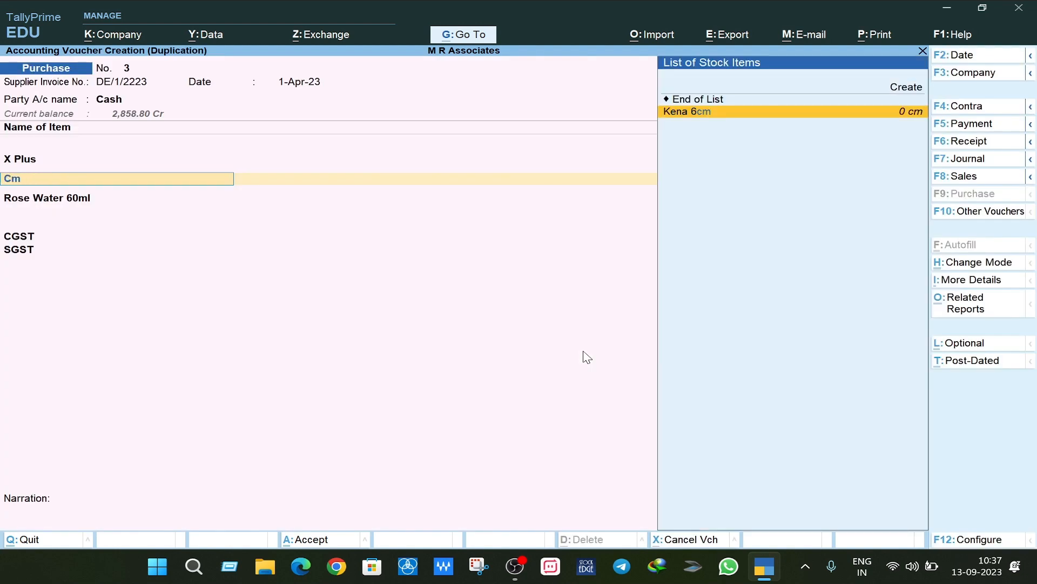
{"action": "key", "text": "BackSpace"}
{"action": "key", "text": "BackSpace"}
{"action": "key", "text": "Return"}
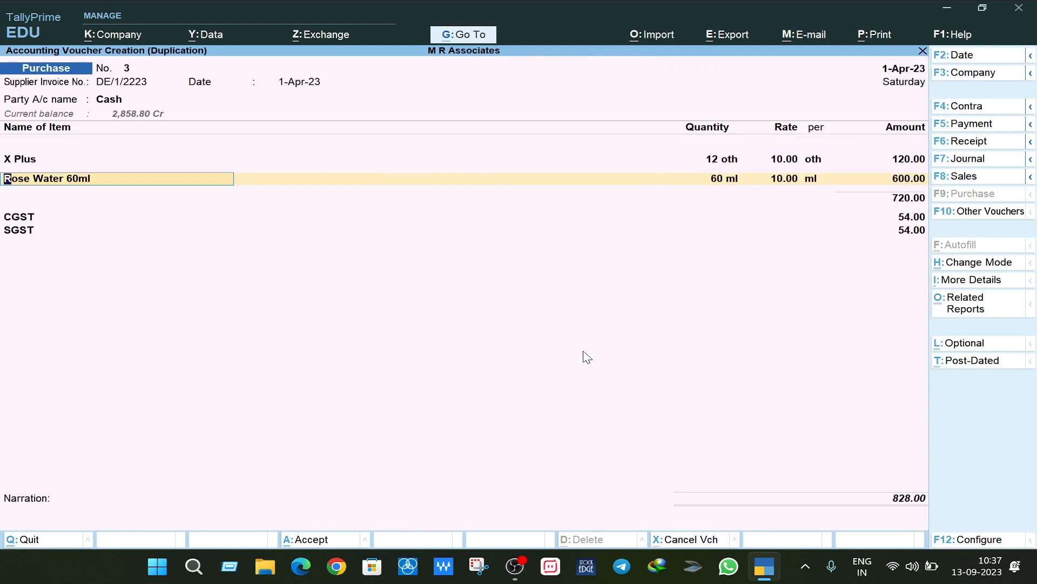
{"action": "key", "text": "Delete"}
{"action": "key", "text": "Delete"}
{"action": "key", "text": "Delete"}
{"action": "key", "text": "Delete"}
{"action": "key", "text": "Delete"}
{"action": "key", "text": "Delete"}
{"action": "key", "text": "Delete"}
{"action": "key", "text": "Delete"}
{"action": "key", "text": "Delete"}
{"action": "key", "text": "Delete"}
{"action": "key", "text": "Delete"}
{"action": "key", "text": "Delete"}
{"action": "key", "text": "Delete"}
{"action": "key", "text": "Delete"}
{"action": "key", "text": "Delete"}
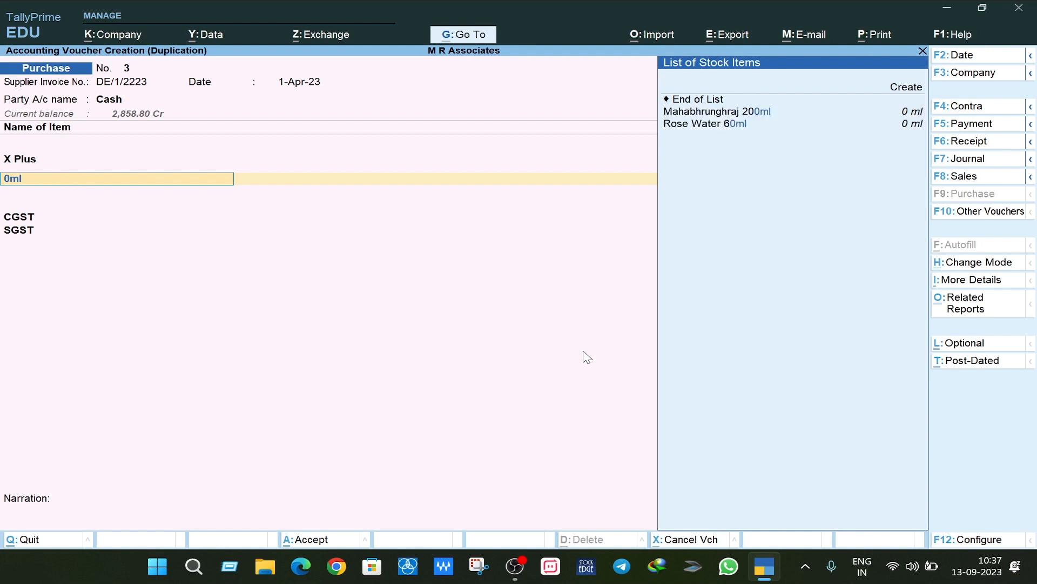
{"action": "key", "text": "Return"}
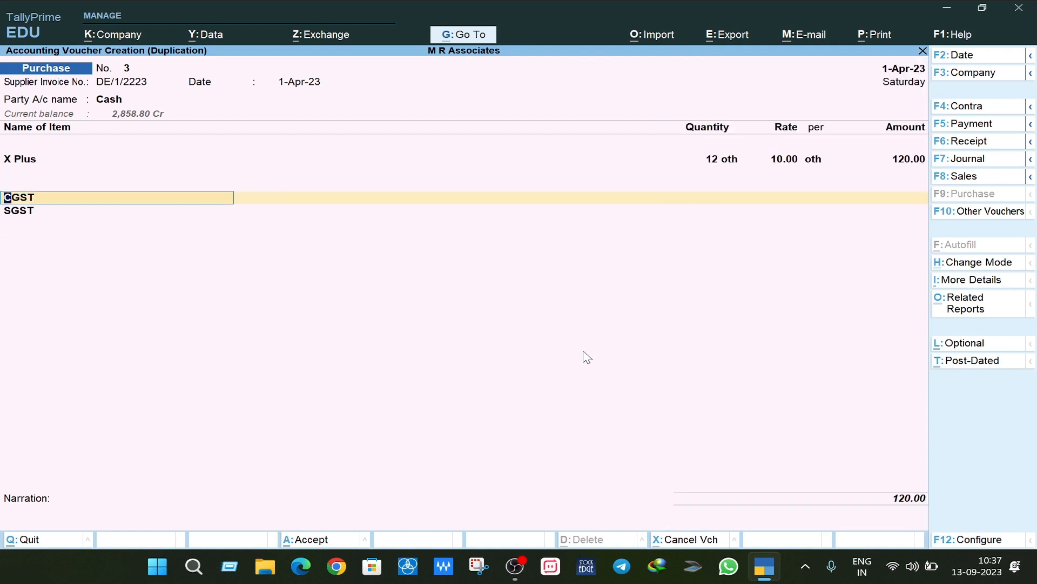
Step: Remove the CGST and SGST ledger lines from the duplicate purchase voucher and end the ledger list
{"action": "key", "text": "Delete"}
{"action": "key", "text": "Delete"}
{"action": "key", "text": "Delete"}
{"action": "key", "text": "Delete"}
{"action": "key", "text": "Return"}
{"action": "key", "text": "Delete"}
{"action": "key", "text": "Delete"}
{"action": "key", "text": "Delete"}
{"action": "key", "text": "Delete"}
{"action": "key", "text": "Return"}
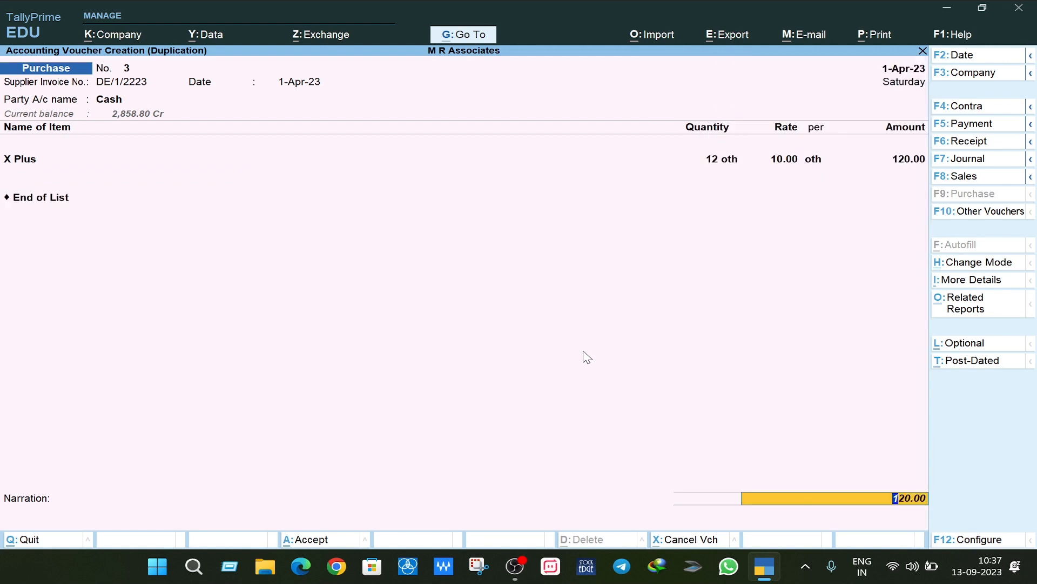
Step: Save the duplicate purchase voucher for X Plus with its narration left blank
{"action": "key", "text": "Return"}
{"action": "key", "text": "Return"}
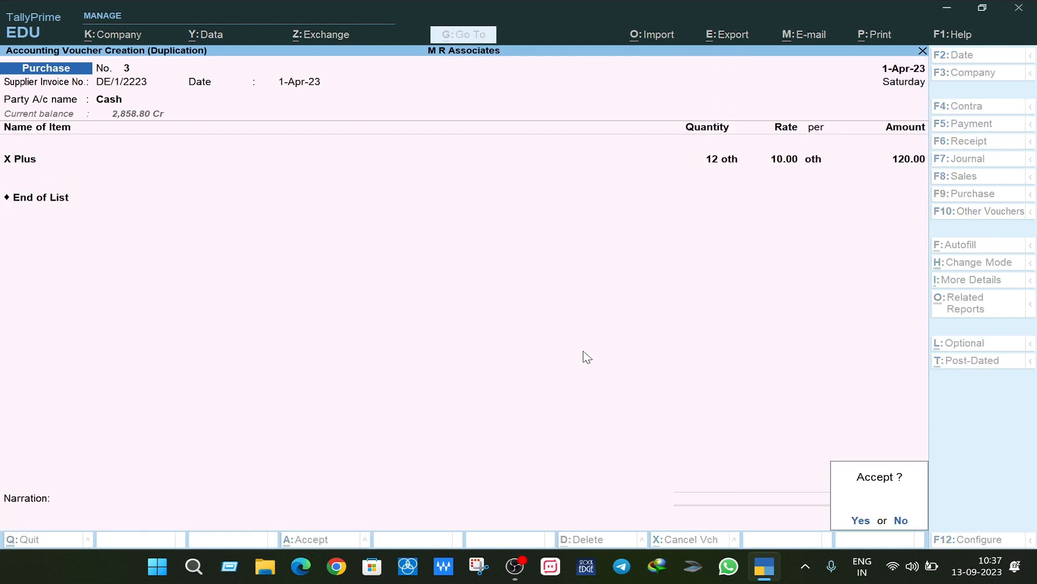
{"action": "key", "text": "Return"}
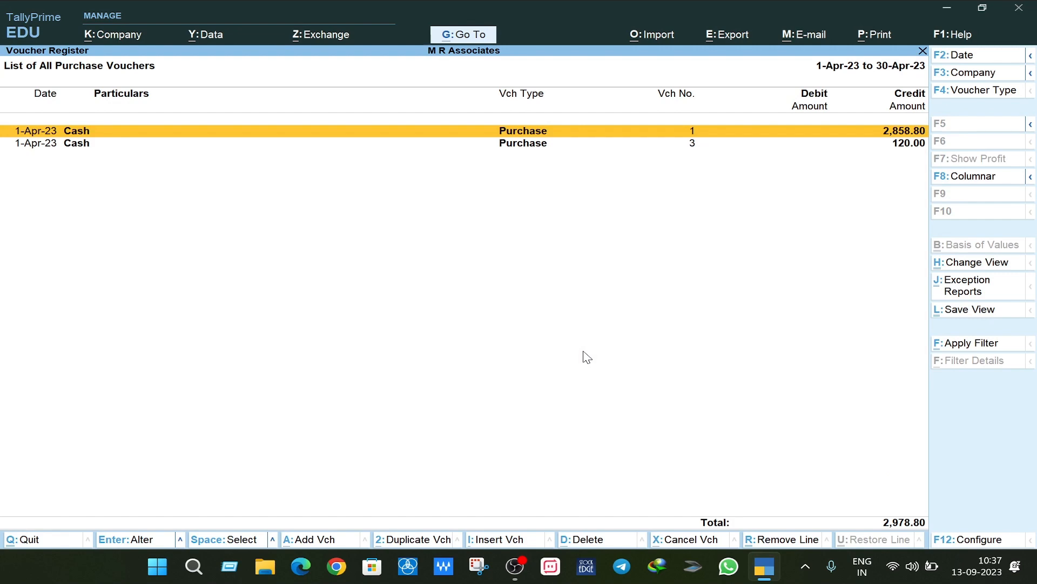
Step: Open purchase vouchers No. 1 and No. 3 from the register to review their item lines, closing each without changes
{"action": "key", "text": "Return"}
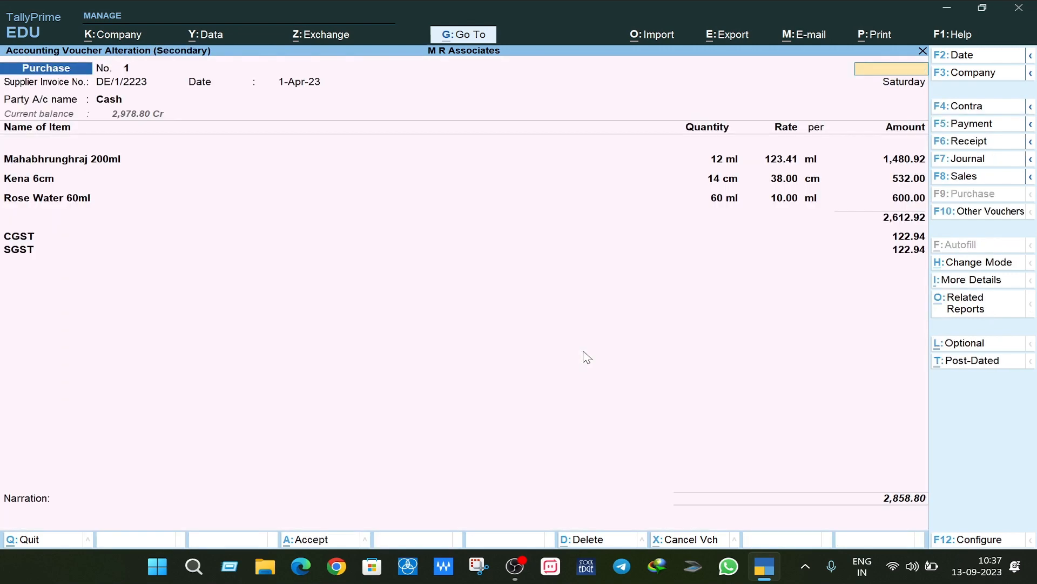
{"action": "key", "text": "Escape"}
{"action": "key", "text": "Return"}
{"action": "key", "text": "Down"}
{"action": "key", "text": "Return"}
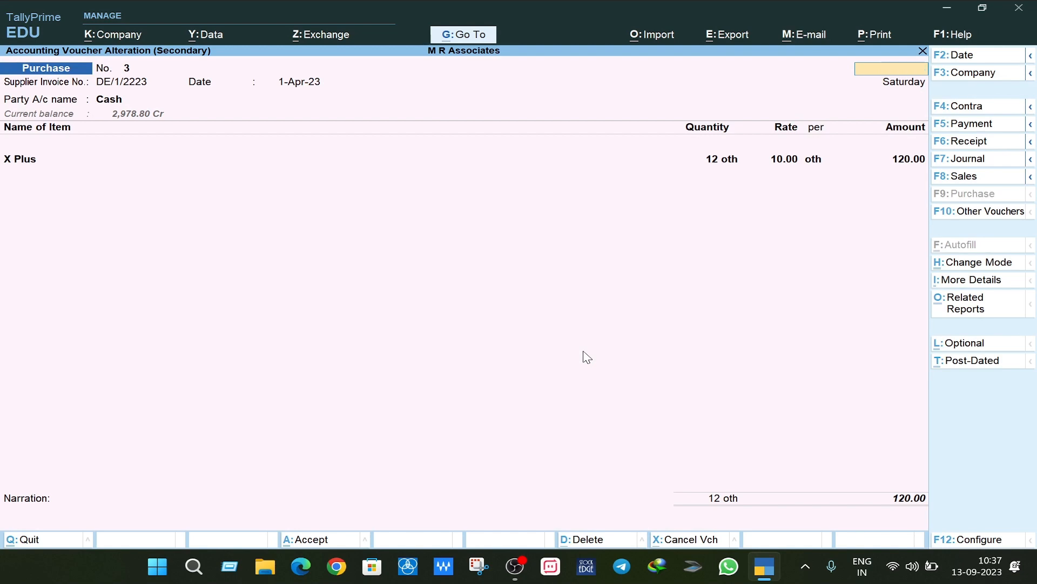
{"action": "key", "text": "Escape"}
{"action": "key", "text": "Return"}
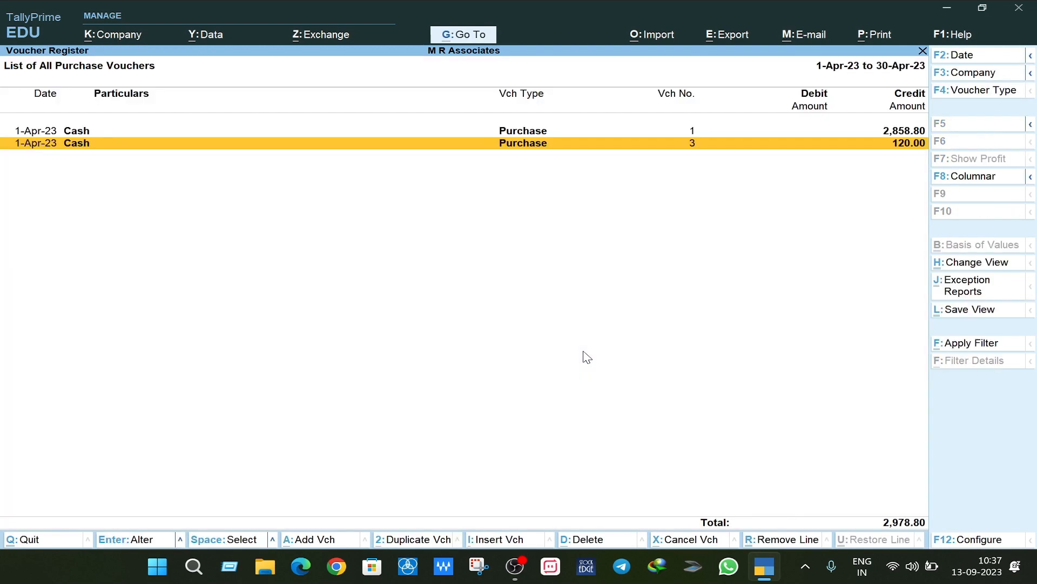
Step: Close the purchase register and open the list of April sales vouchers from the Sales Register
{"action": "key", "text": "Escape"}
{"action": "key", "text": "Escape"}
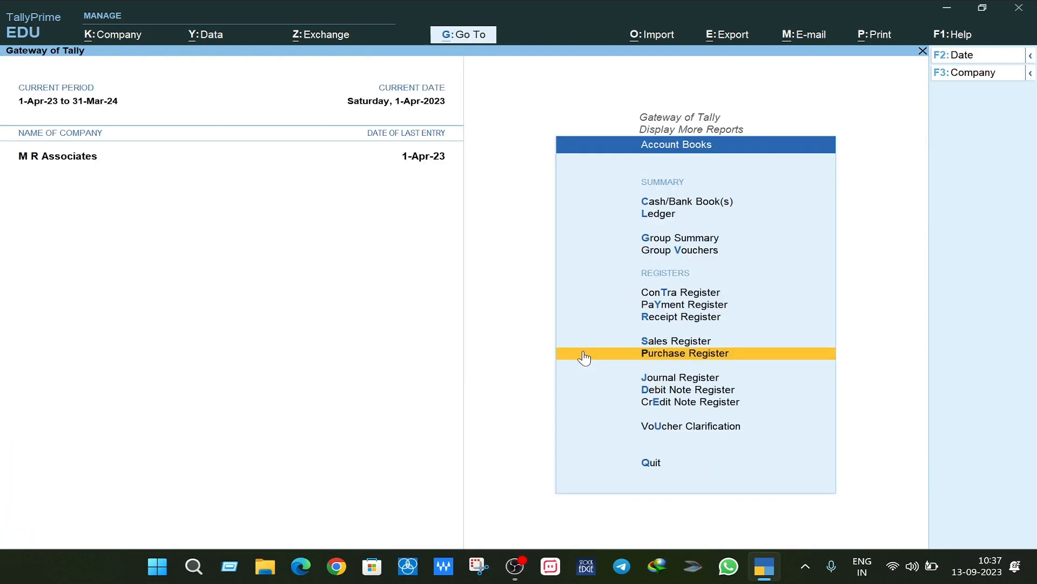
{"action": "key", "text": "Up"}
{"action": "key", "text": "Return"}
{"action": "key", "text": "Return"}
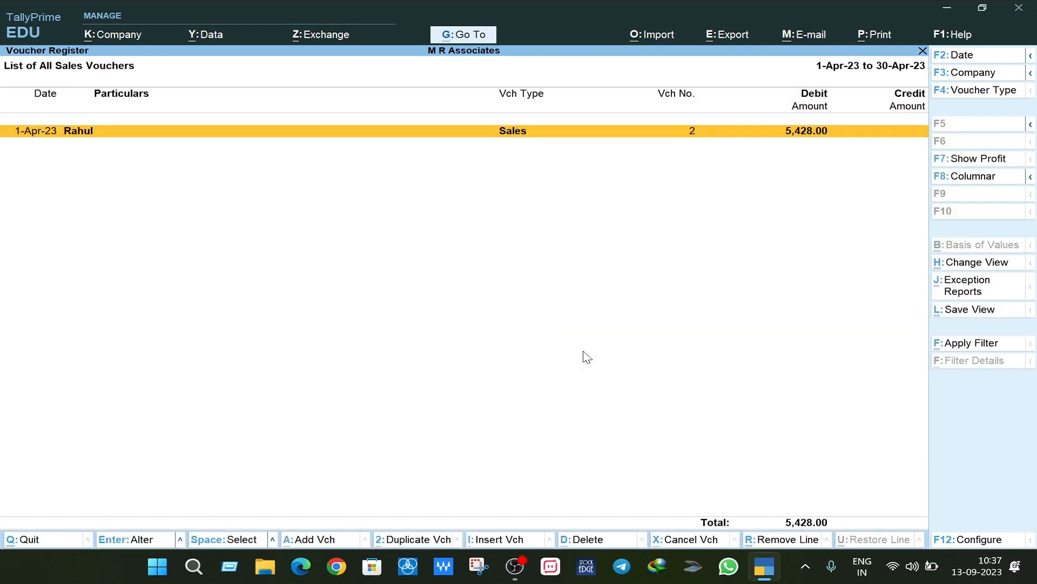
{"action": "key", "text": "Return"}
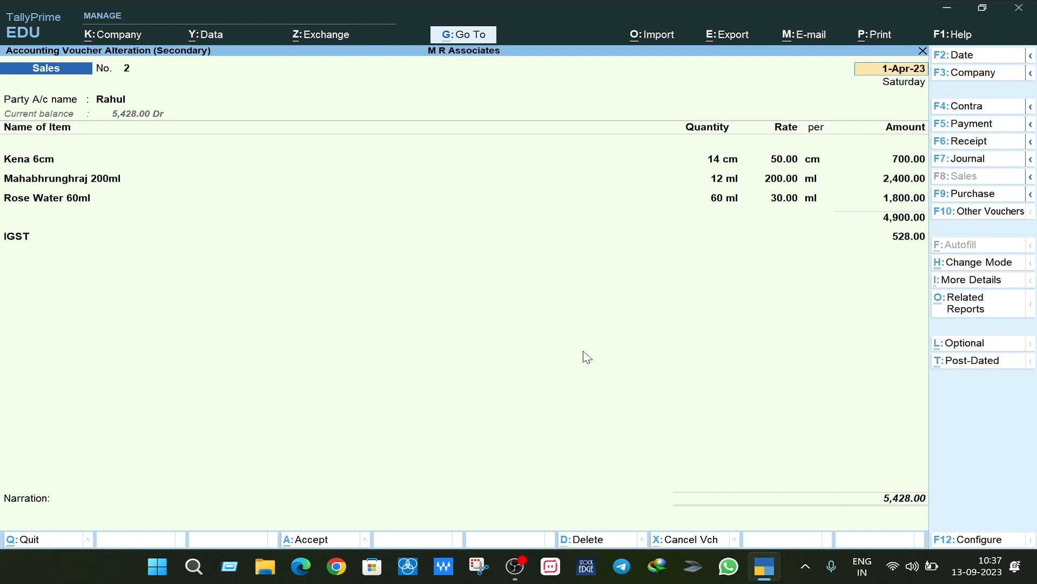
{"action": "key", "text": "Return"}
{"action": "key", "text": "Return"}
{"action": "key", "text": "Return"}
{"action": "key", "text": "Return"}
{"action": "key", "text": "Return"}
{"action": "key", "text": "Return"}
{"action": "key", "text": "Return"}
{"action": "key", "text": "Return"}
{"action": "key", "text": "Return"}
{"action": "key", "text": "Return"}
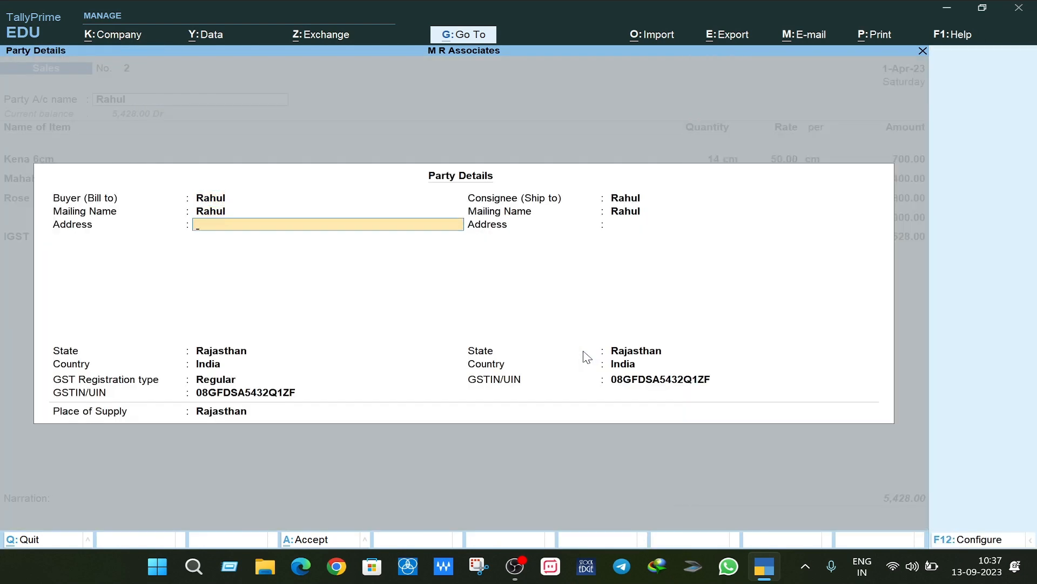
{"action": "key", "text": "Escape"}
{"action": "key", "text": "y"}
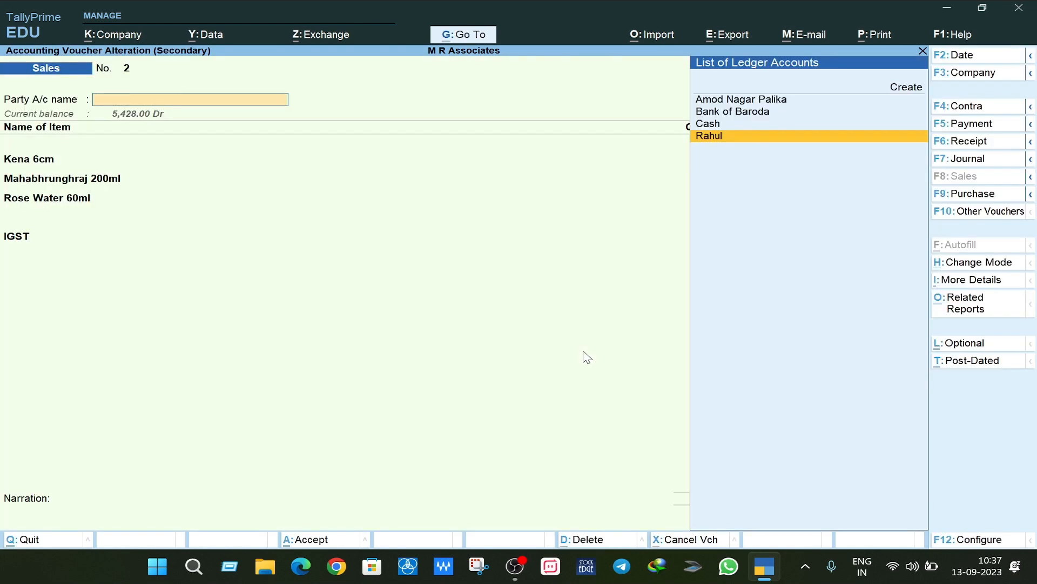
{"action": "key", "text": "Escape"}
{"action": "key", "text": "y"}
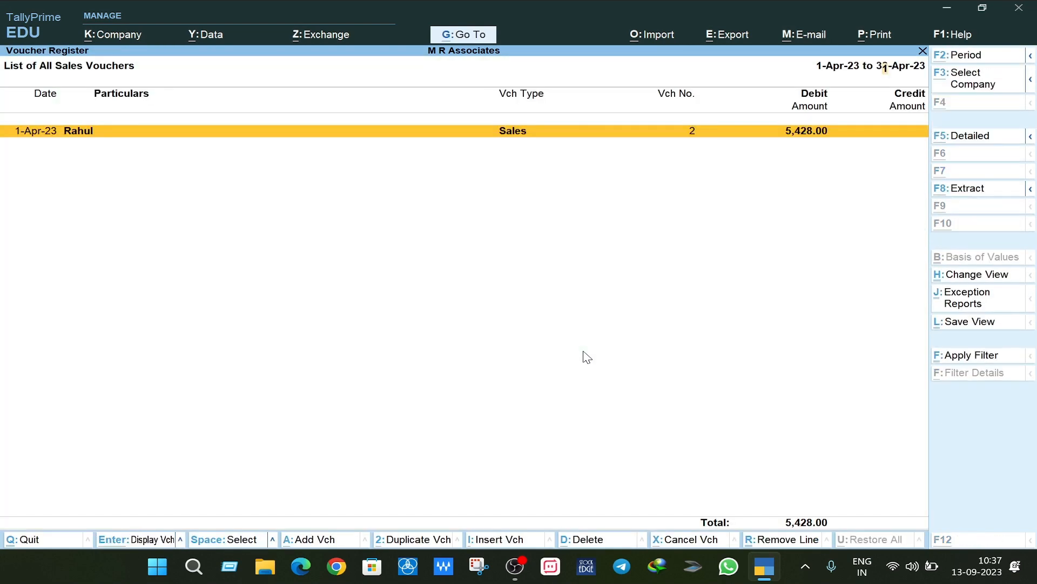
Step: Duplicate sales voucher No. 2, keeping its existing party, dispatch details and Regular GST registration type
{"action": "key", "text": "alt+2"}
{"action": "key", "text": "Return"}
{"action": "key", "text": "Return"}
{"action": "key", "text": "Return"}
{"action": "key", "text": "Return"}
{"action": "key", "text": "Return"}
{"action": "key", "text": "Return"}
{"action": "key", "text": "Return"}
{"action": "key", "text": "Return"}
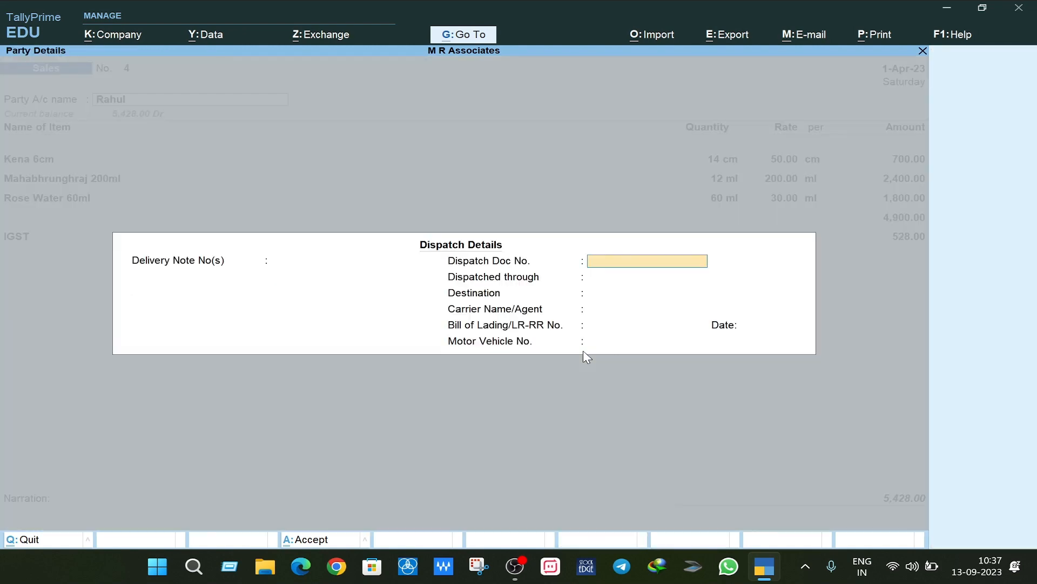
{"action": "key", "text": "Return"}
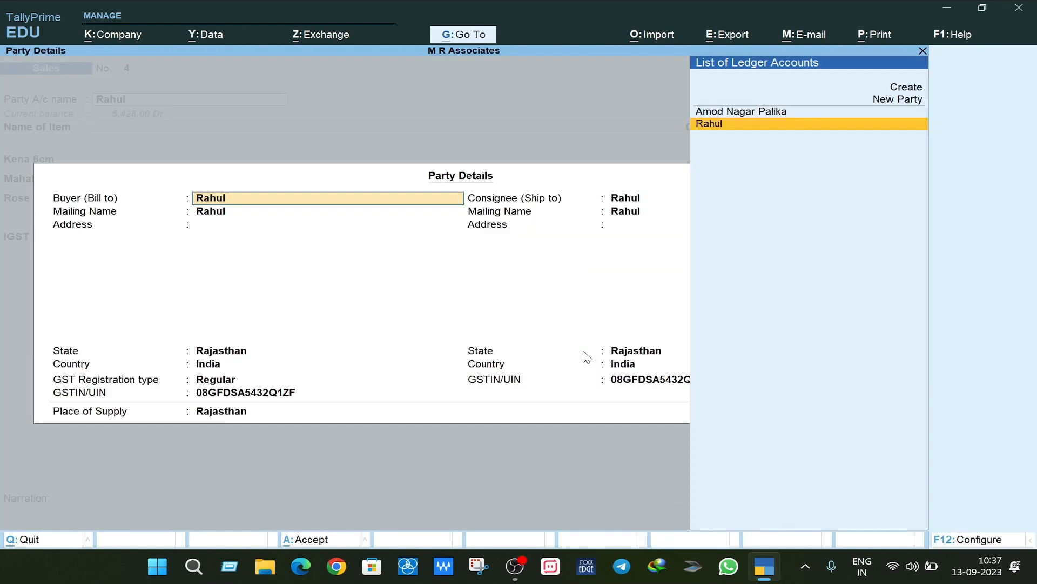
{"action": "key", "text": "Return"}
{"action": "key", "text": "Return"}
{"action": "key", "text": "Return"}
{"action": "key", "text": "Return"}
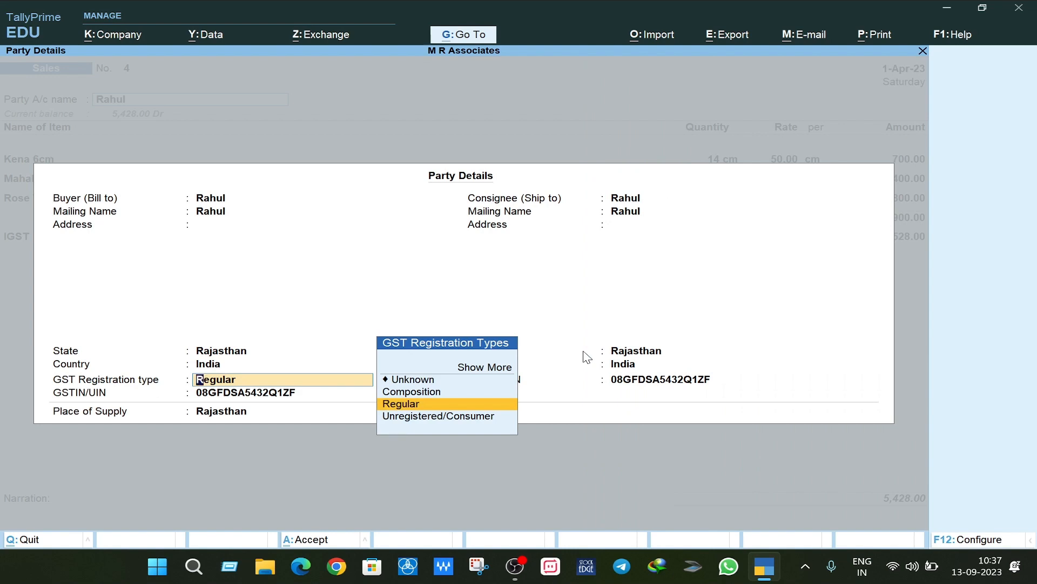
{"action": "key", "text": "Return"}
{"action": "key", "text": "Return"}
{"action": "key", "text": "Return"}
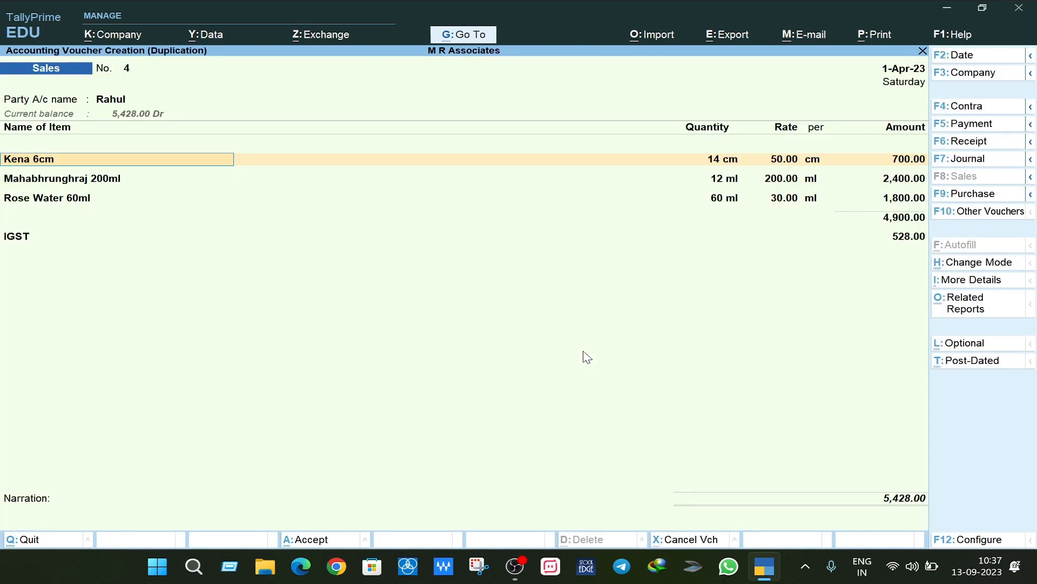
Step: Replace Kena 6cm in the duplicate sales voucher's first item line with the stock item X Plus
{"action": "type", "text": "X"}
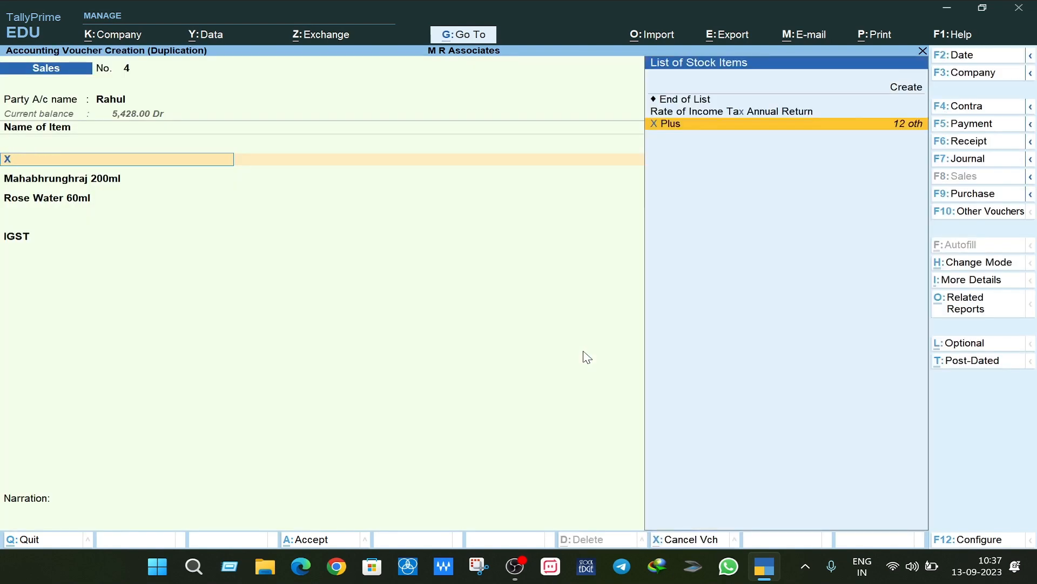
{"action": "key", "text": "Return"}
{"action": "key", "text": "Return"}
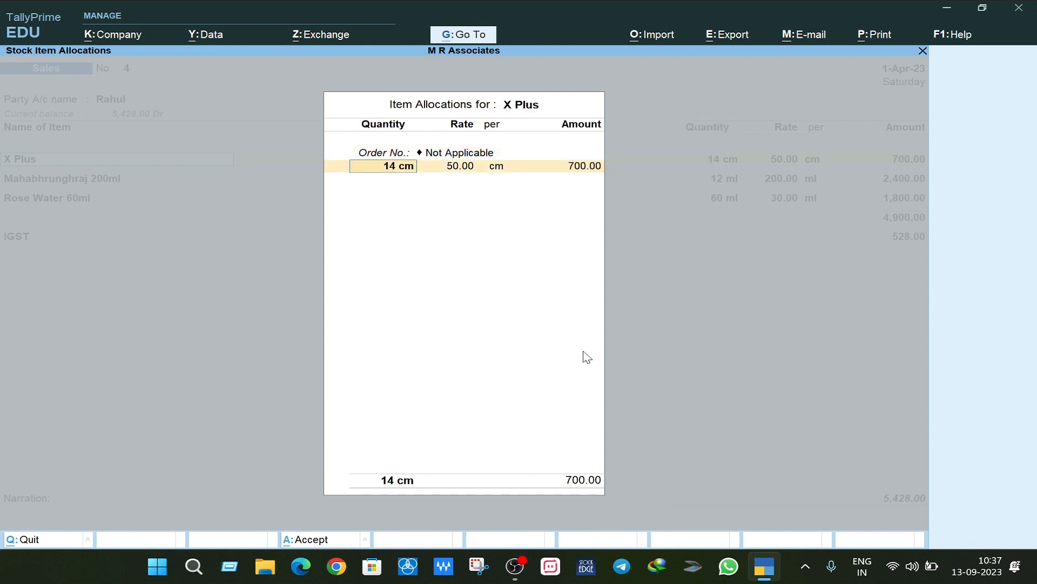
Step: Set the X Plus sales allocation to a quantity of 12 oth at a rate of 50.00 per oth, with no further orders
{"action": "type", "text": "12"}
{"action": "key", "text": "Return"}
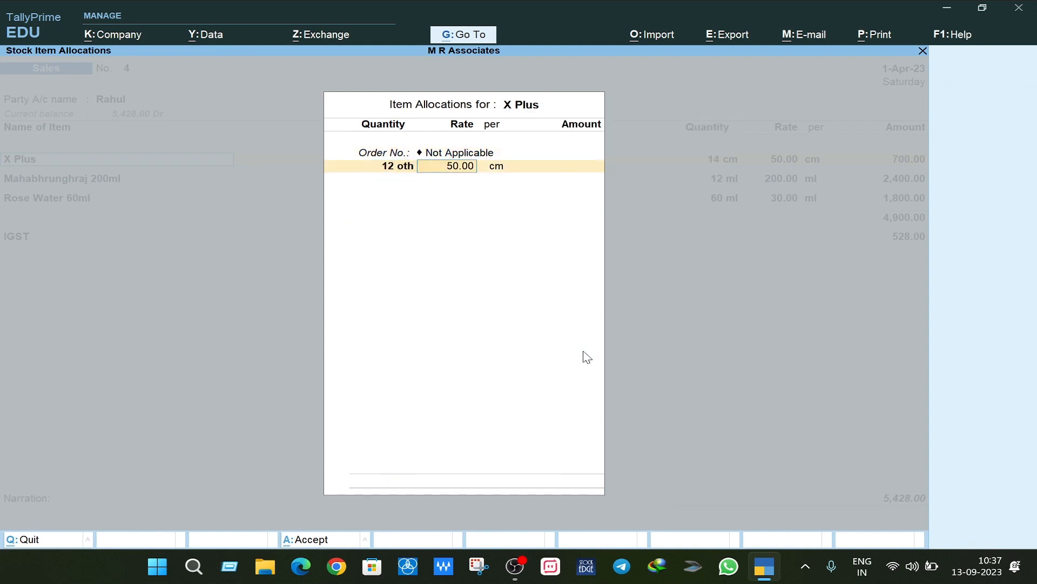
{"action": "key", "text": "Return"}
{"action": "type", "text": "c"}
{"action": "key", "text": "BackSpace"}
{"action": "key", "text": "Return"}
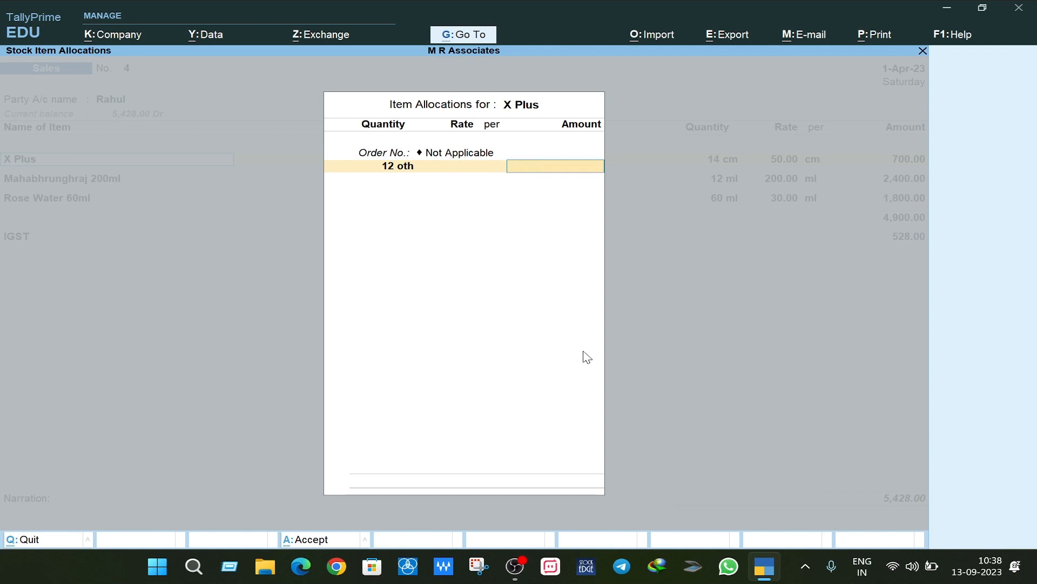
{"action": "key", "text": "BackSpace"}
{"action": "key", "text": "BackSpace"}
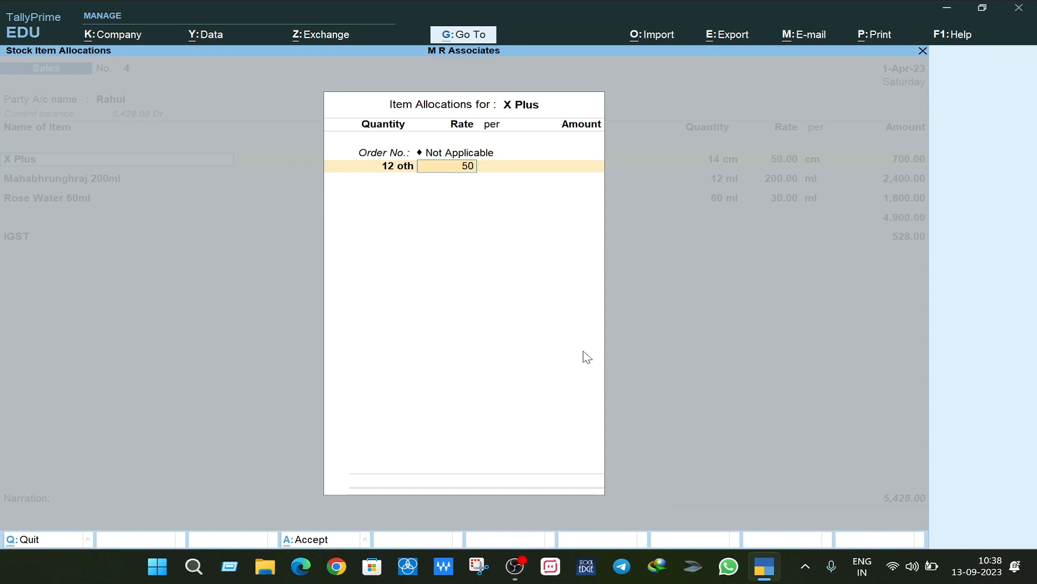
{"action": "key", "text": "Return"}
{"action": "key", "text": "Return"}
{"action": "key", "text": "Return"}
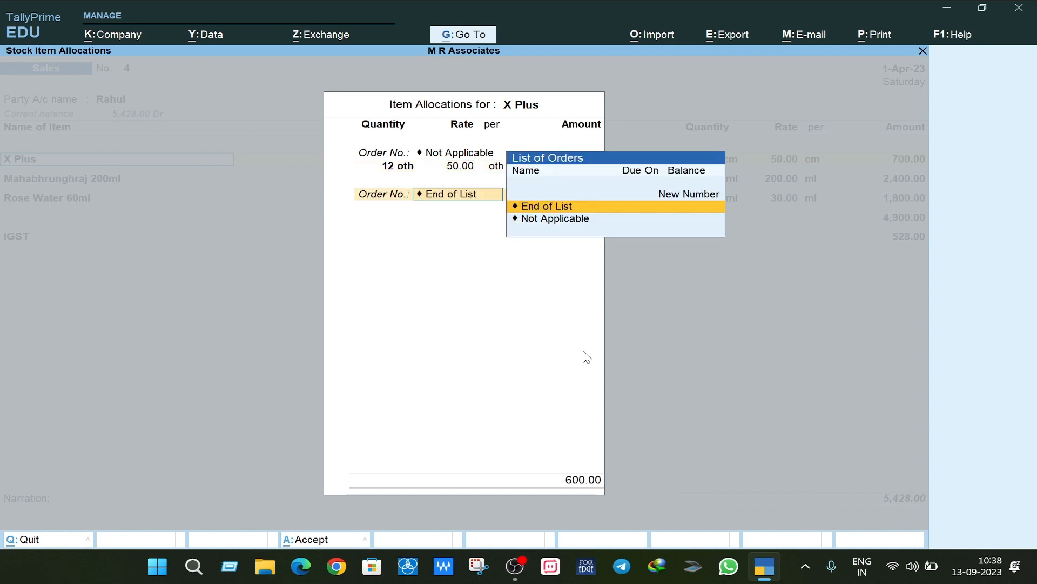
{"action": "key", "text": "Return"}
{"action": "key", "text": "Return"}
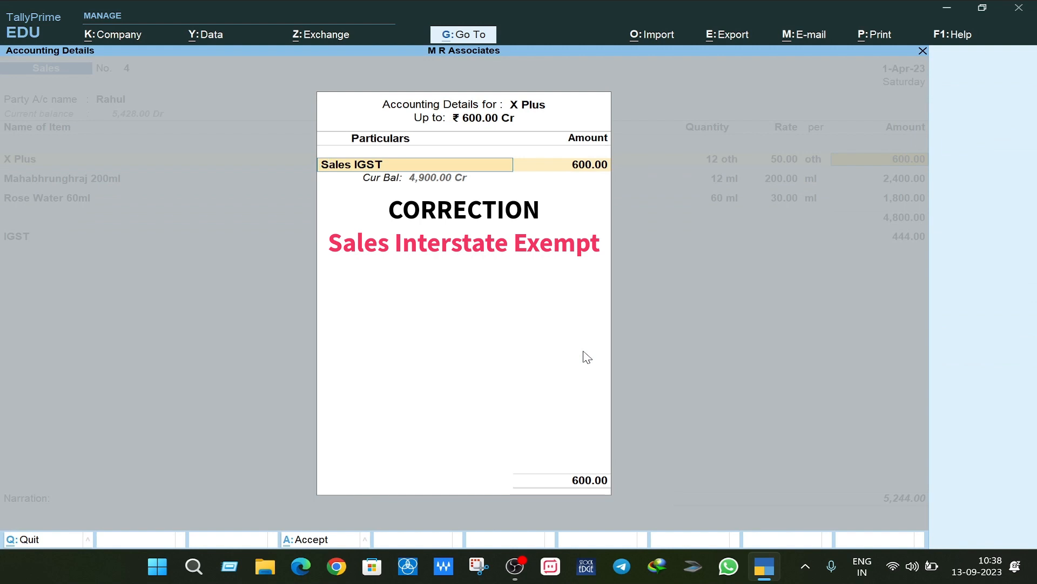
Step: Allocate the X Plus sales amount to the Sales Exempt ledger instead of Sales IGST
{"action": "type", "text": "Sale"}
{"action": "key", "text": "Down"}
{"action": "key", "text": "Down"}
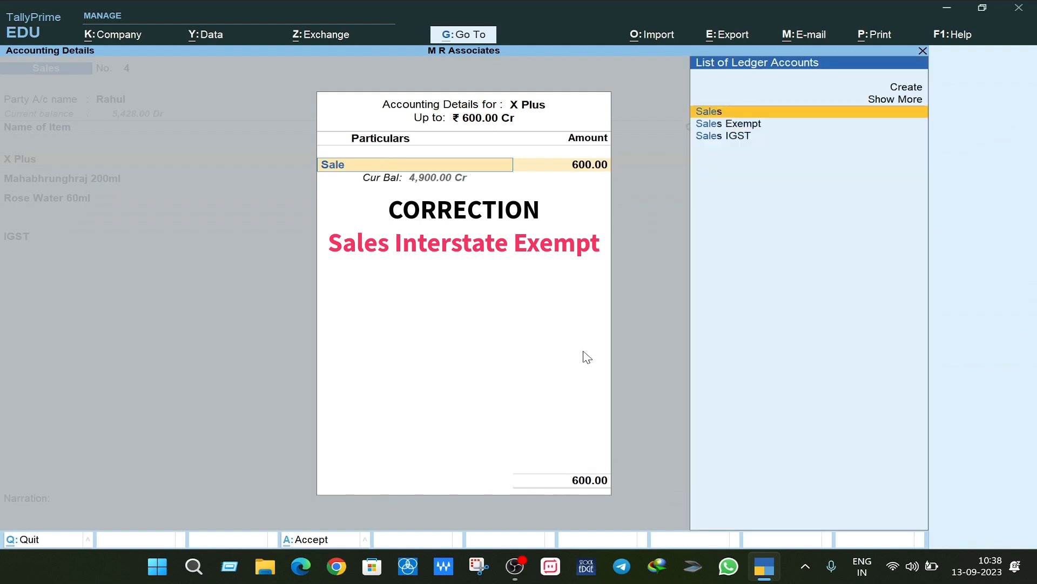
{"action": "key", "text": "Return"}
{"action": "key", "text": "Return"}
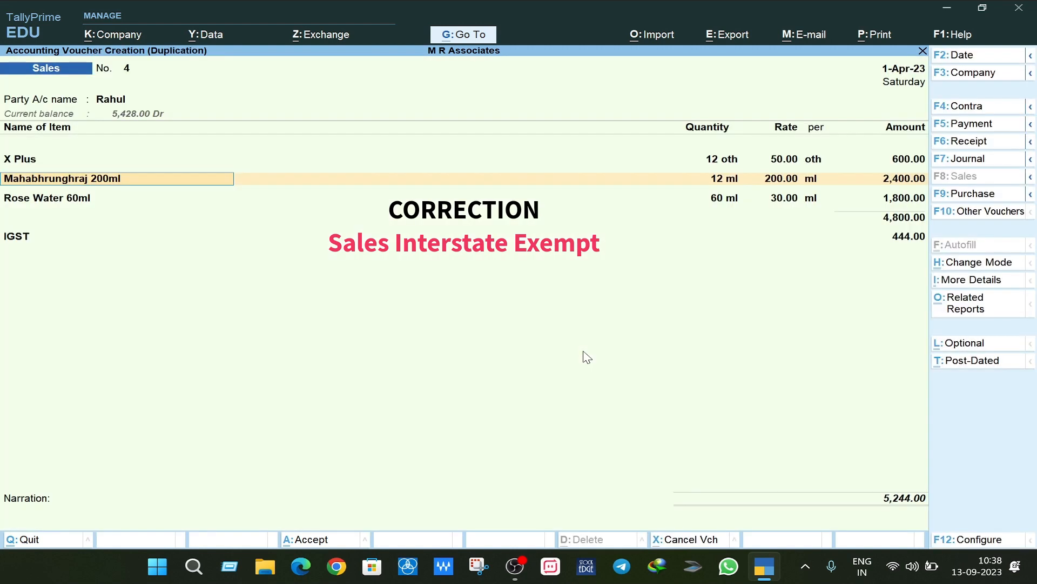
Step: Remove the Mahabhrunghraj 200ml and Rose Water 60ml lines from the duplicate sales voucher, leaving only X Plus
{"action": "key", "text": "Delete"}
{"action": "key", "text": "Delete"}
{"action": "key", "text": "Delete"}
{"action": "key", "text": "Delete"}
{"action": "key", "text": "Delete"}
{"action": "key", "text": "Delete"}
{"action": "key", "text": "Delete"}
{"action": "key", "text": "Delete"}
{"action": "key", "text": "Delete"}
{"action": "key", "text": "Delete"}
{"action": "key", "text": "Delete"}
{"action": "key", "text": "Delete"}
{"action": "key", "text": "Delete"}
{"action": "key", "text": "Delete"}
{"action": "key", "text": "Delete"}
{"action": "key", "text": "Delete"}
{"action": "key", "text": "Delete"}
{"action": "key", "text": "Delete"}
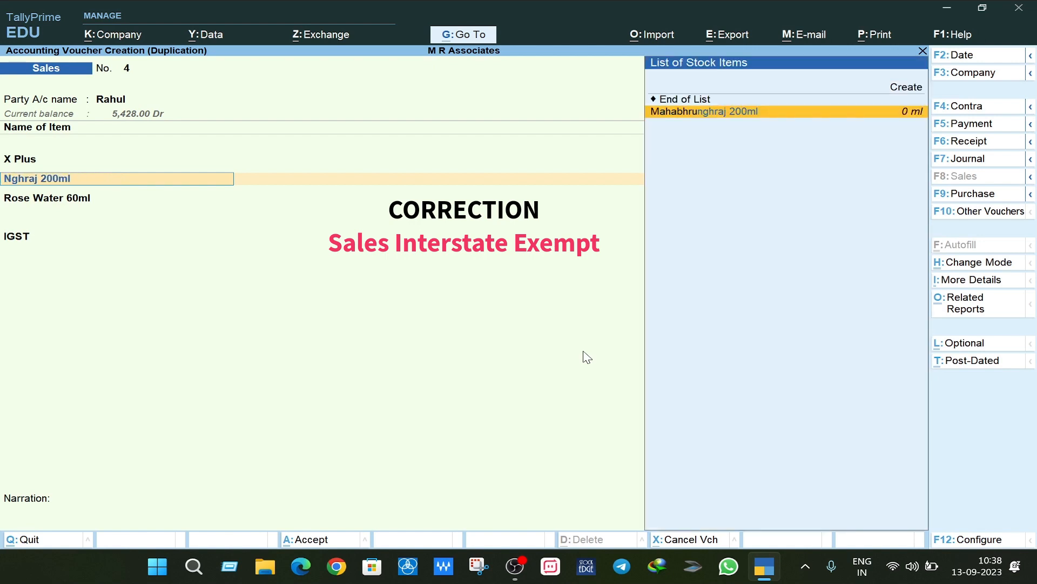
{"action": "key", "text": "Delete"}
{"action": "key", "text": "Delete"}
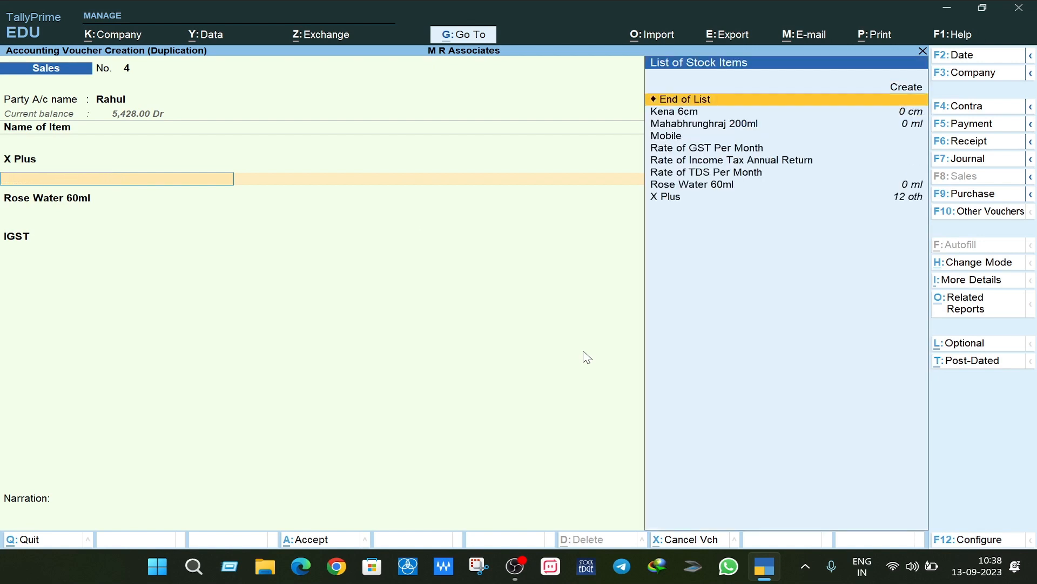
{"action": "key", "text": "Return"}
{"action": "key", "text": "Delete"}
{"action": "key", "text": "Delete"}
{"action": "key", "text": "Delete"}
{"action": "key", "text": "Delete"}
{"action": "key", "text": "Delete"}
{"action": "key", "text": "Delete"}
{"action": "key", "text": "Delete"}
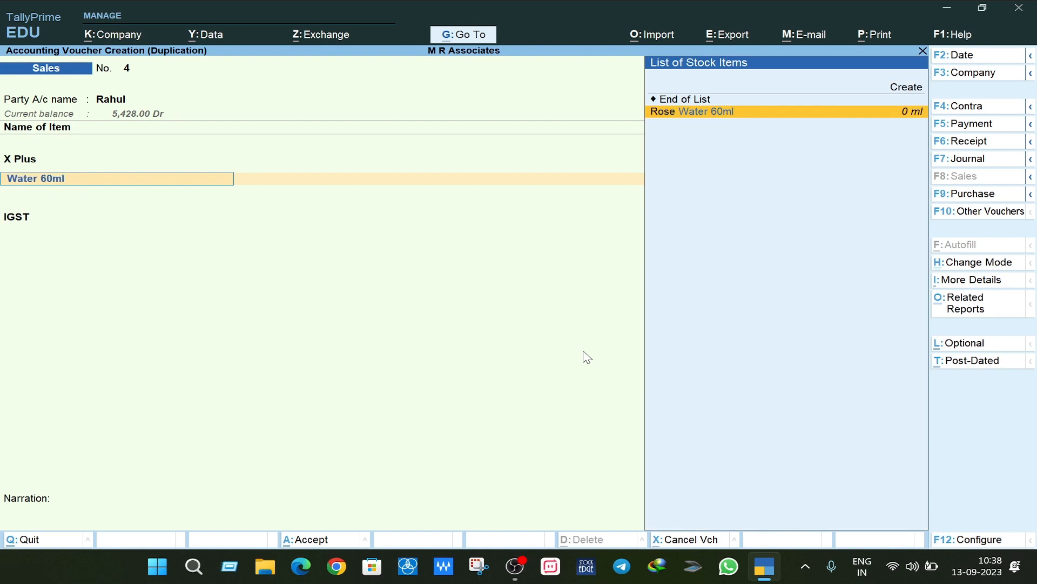
{"action": "key", "text": "Delete"}
{"action": "key", "text": "Delete"}
{"action": "key", "text": "Delete"}
{"action": "key", "text": "Delete"}
{"action": "key", "text": "Delete"}
{"action": "key", "text": "Delete"}
{"action": "key", "text": "Delete"}
{"action": "key", "text": "Delete"}
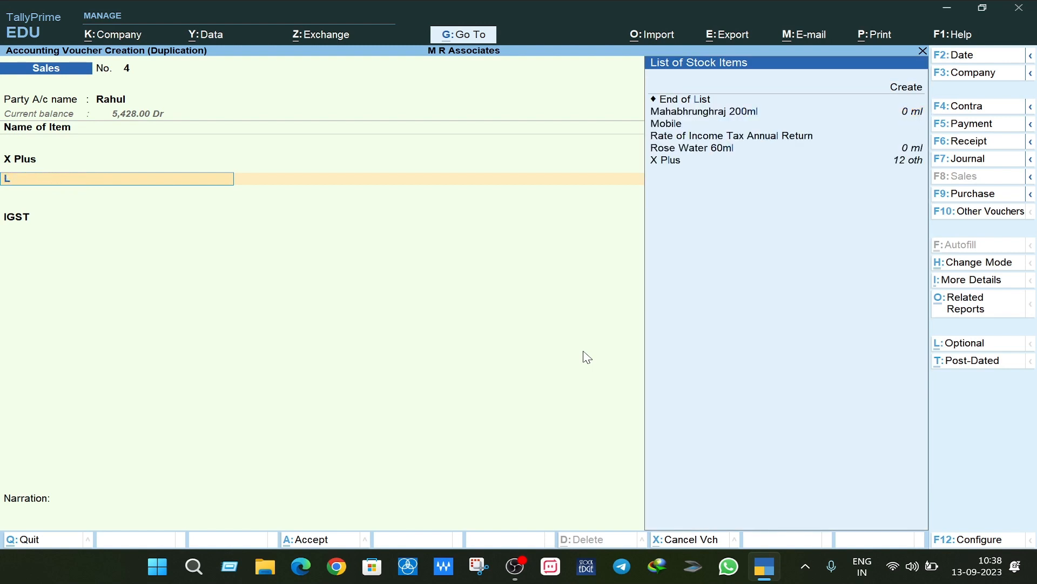
{"action": "key", "text": "Return"}
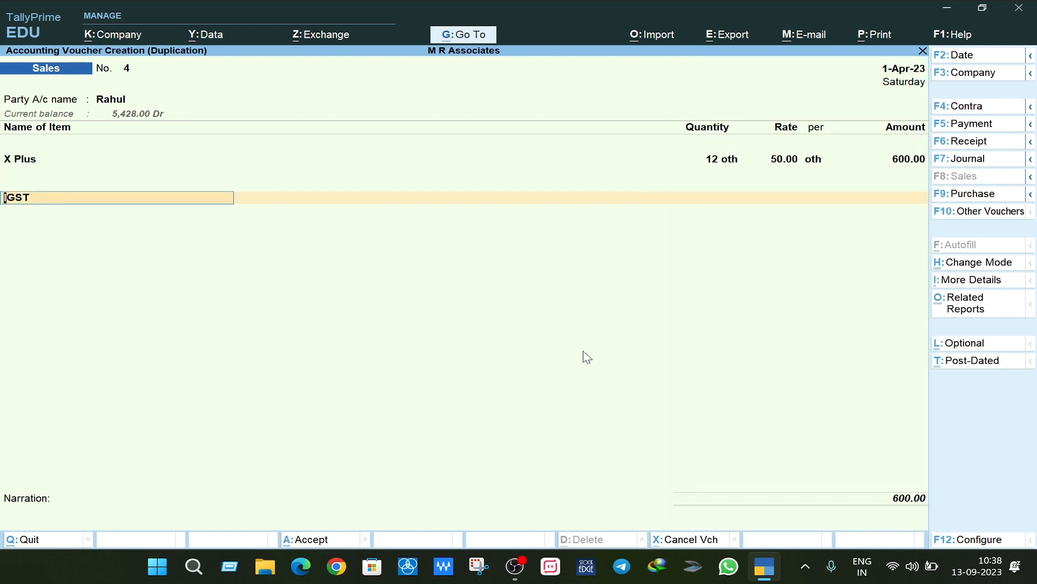
Step: Remove the IGST ledger line from the duplicate sales voucher and save it with a blank narration
{"action": "key", "text": "Delete"}
{"action": "key", "text": "Delete"}
{"action": "key", "text": "Delete"}
{"action": "key", "text": "Delete"}
{"action": "key", "text": "Return"}
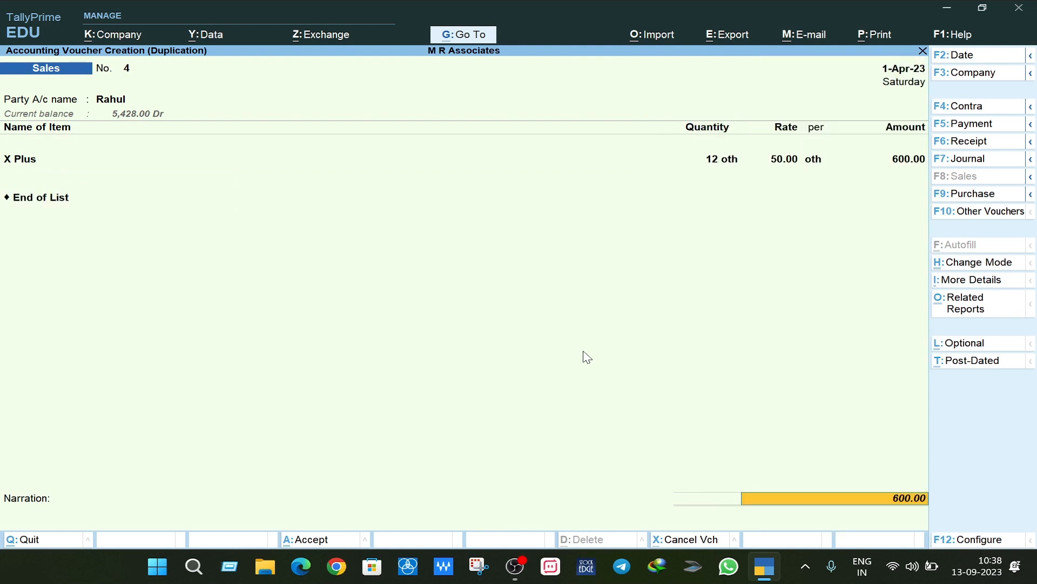
{"action": "key", "text": "Return"}
{"action": "key", "text": "Return"}
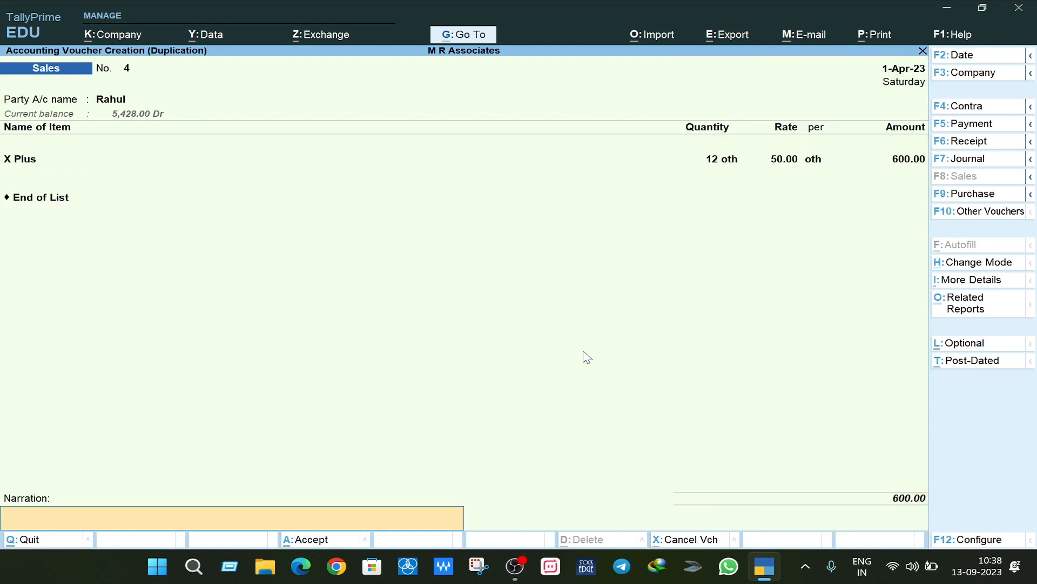
{"action": "key", "text": "Return"}
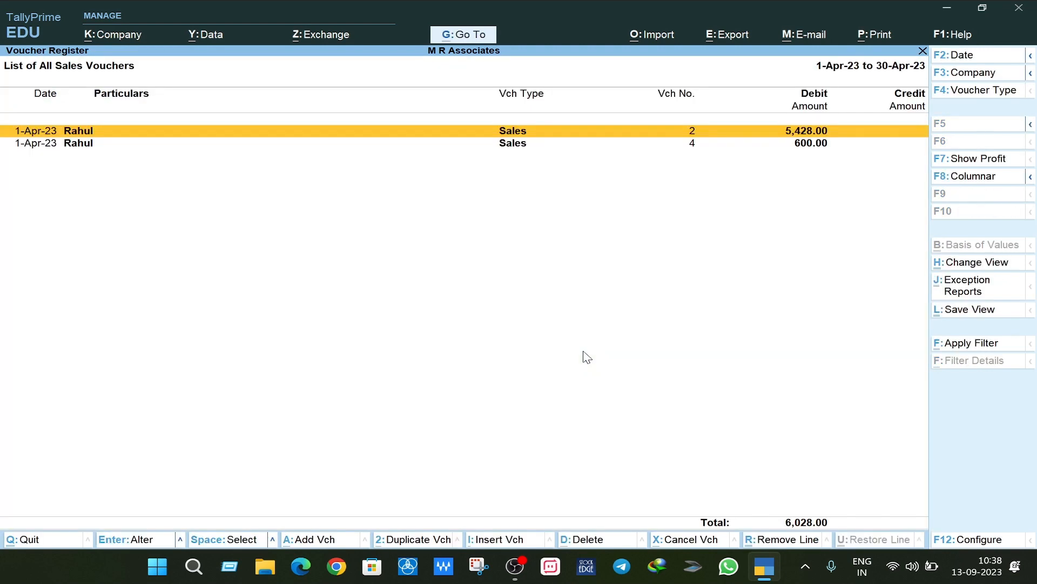
Step: Open sales vouchers No. 2 and No. 4 to review their item lines, closing both unchanged and leaving the sales voucher list
{"action": "key", "text": "Return"}
{"action": "key", "text": "Escape"}
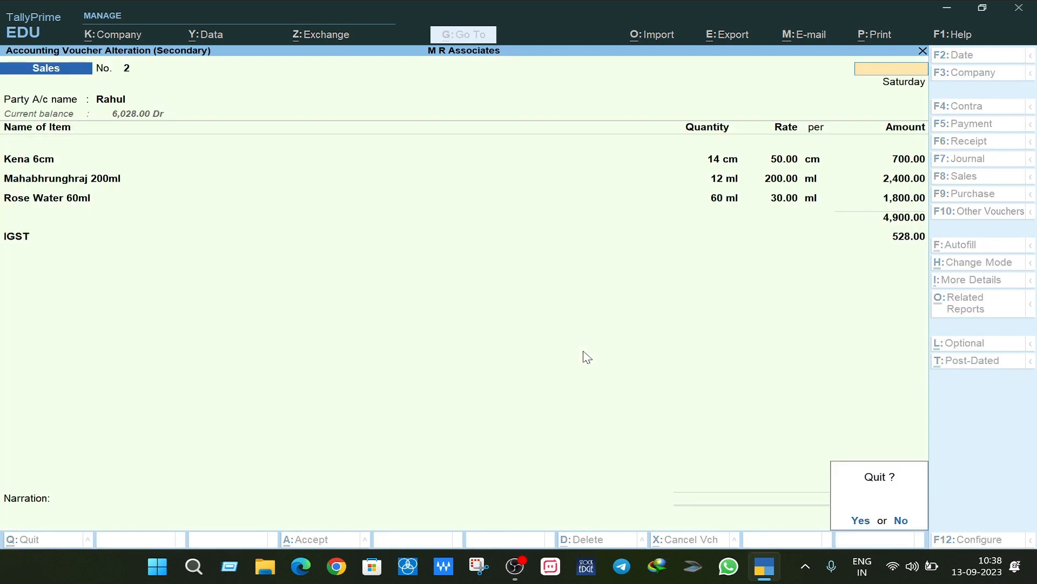
{"action": "key", "text": "Return"}
{"action": "key", "text": "Down"}
{"action": "key", "text": "Return"}
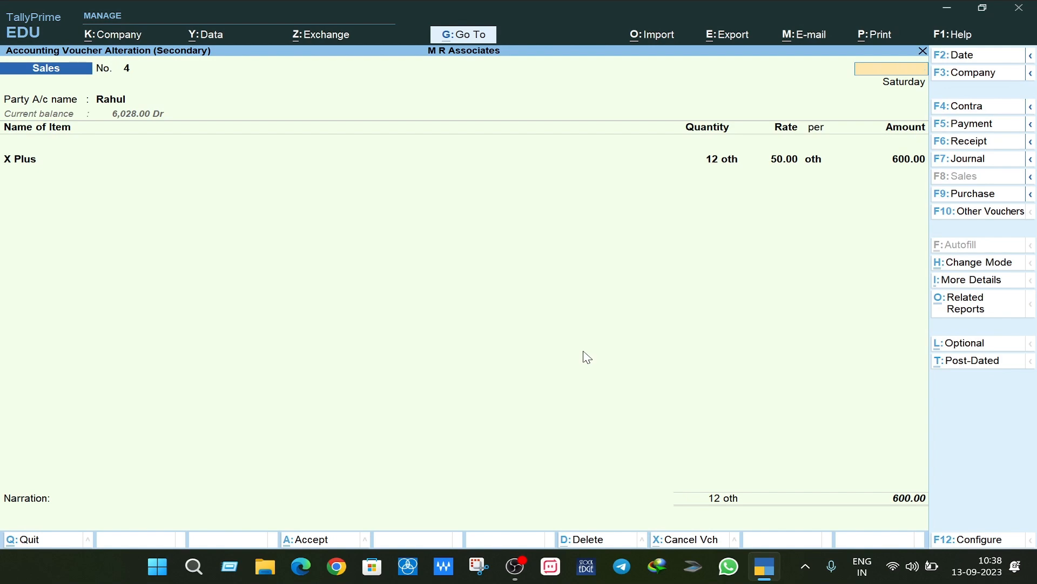
{"action": "key", "text": "Escape"}
{"action": "key", "text": "Return"}
{"action": "key", "text": "Escape"}
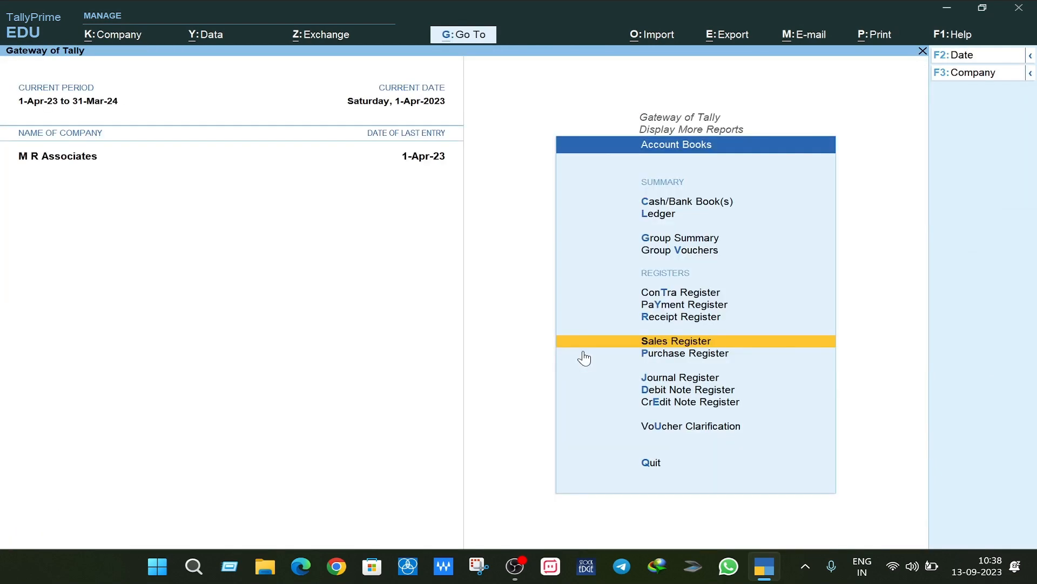
Step: Leave the account books and open the GSTR-3B return in its detailed view
{"action": "key", "text": "Escape"}
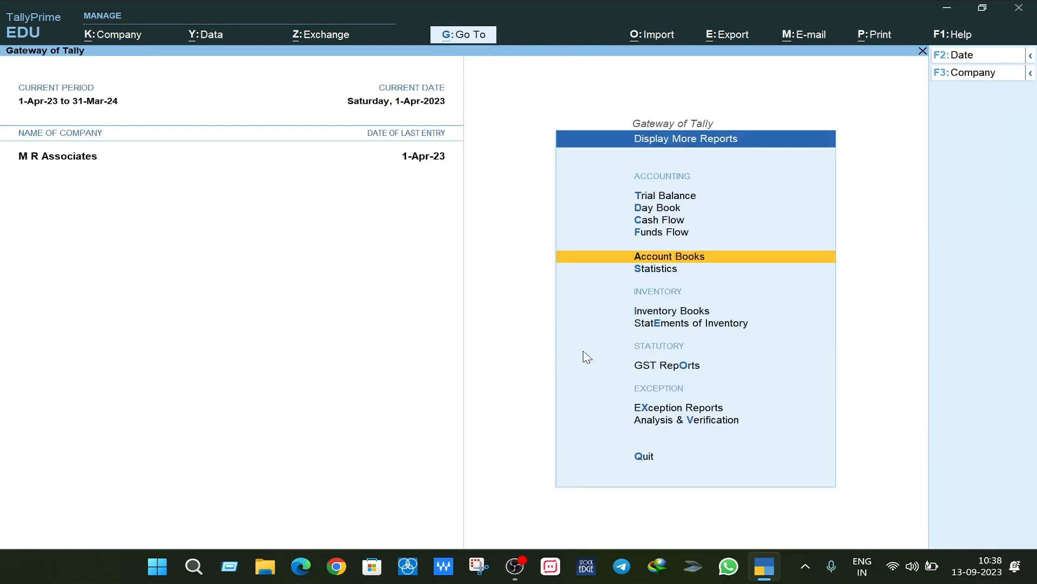
{"action": "key", "text": "o"}
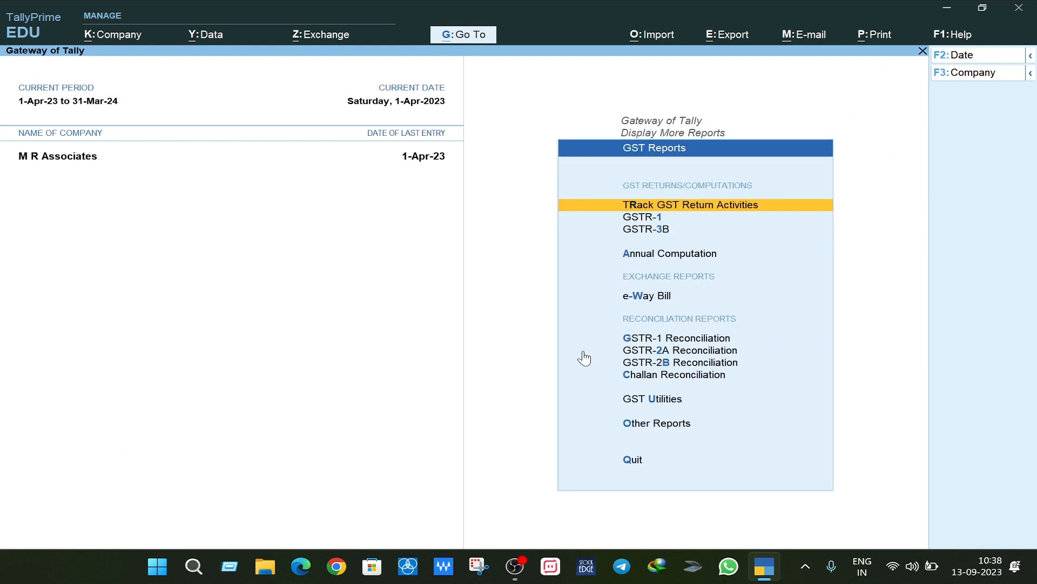
{"action": "key", "text": "Down"}
{"action": "key", "text": "Down"}
{"action": "key", "text": "Return"}
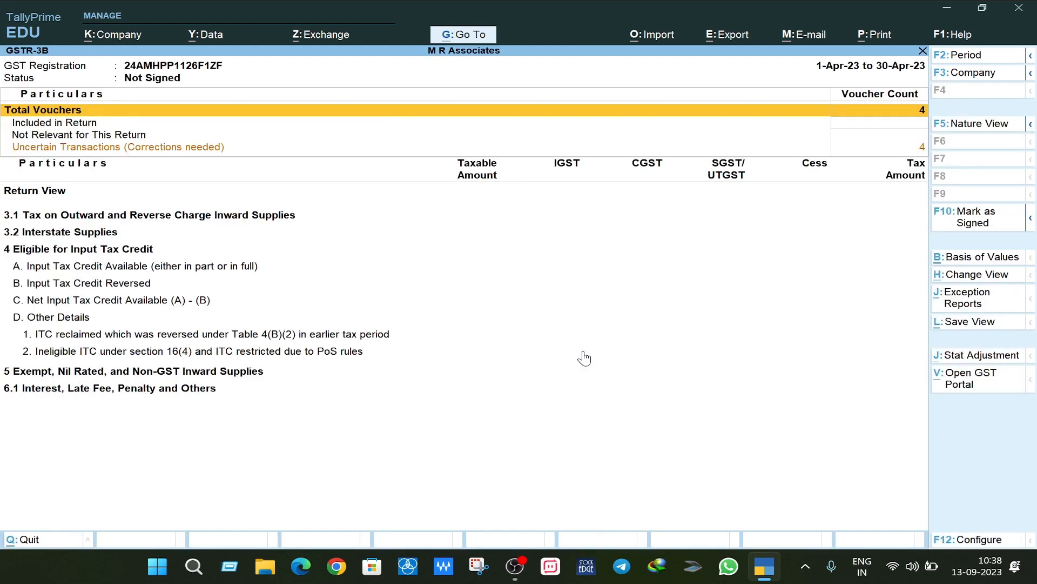
{"action": "key", "text": "alt+F5"}
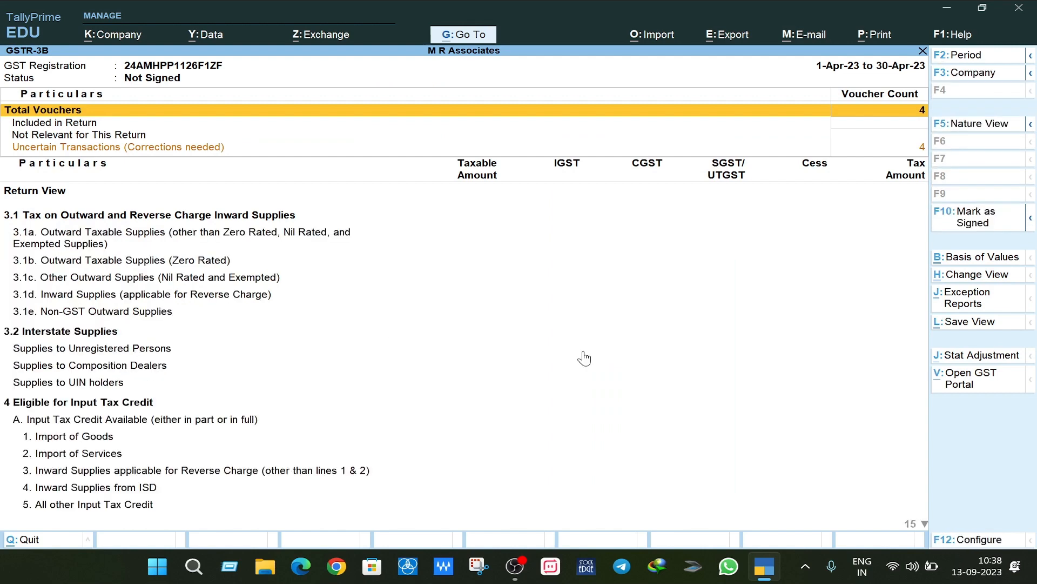
Step: Open the uncertain transactions whose party GST registration details are invalid or not specified
{"action": "key", "text": "Down"}
{"action": "key", "text": "Down"}
{"action": "key", "text": "Down"}
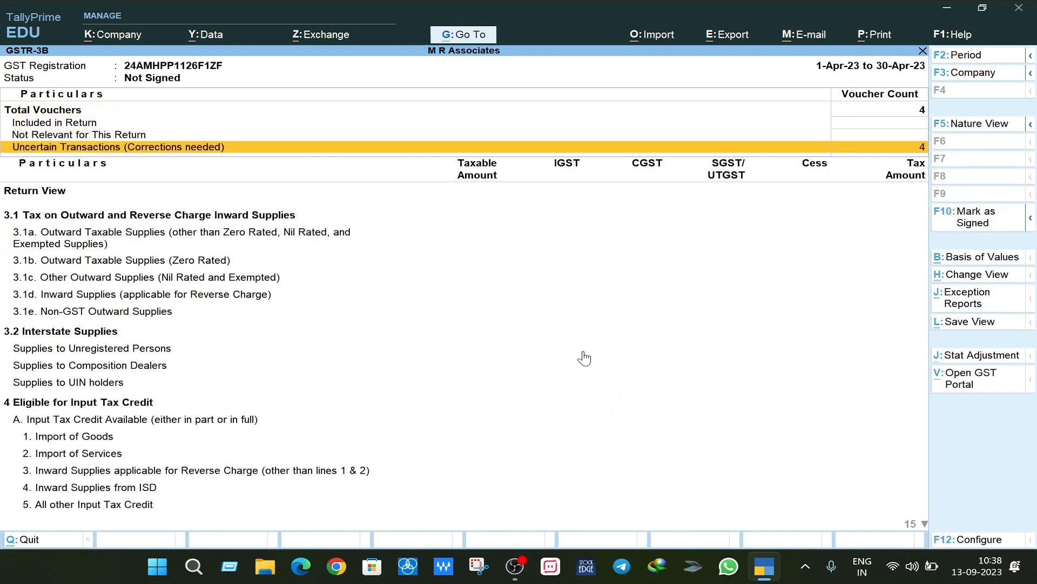
{"action": "key", "text": "Return"}
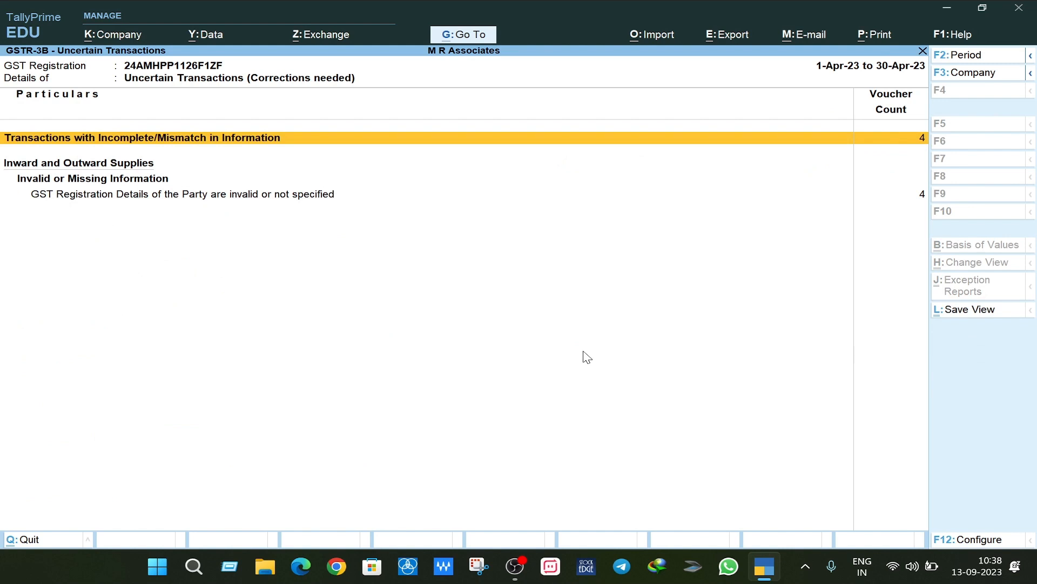
{"action": "key", "text": "Down"}
{"action": "key", "text": "Down"}
{"action": "key", "text": "Return"}
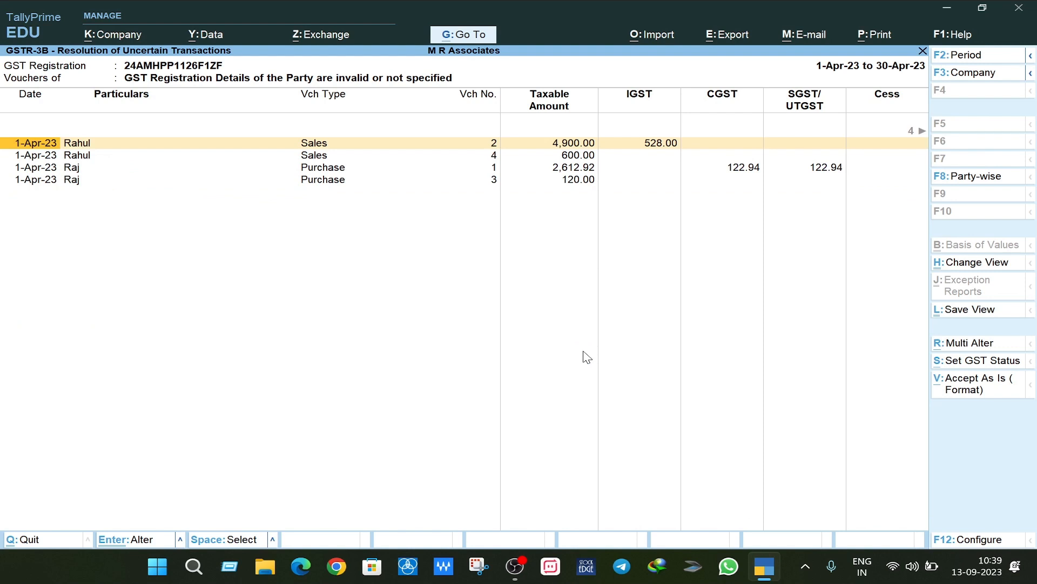
Step: Select all four uncertain vouchers, accept them as is for inclusion in returns, and go back to the GSTR-3B summary
{"action": "key", "text": "space"}
{"action": "key", "text": "Down"}
{"action": "key", "text": "space"}
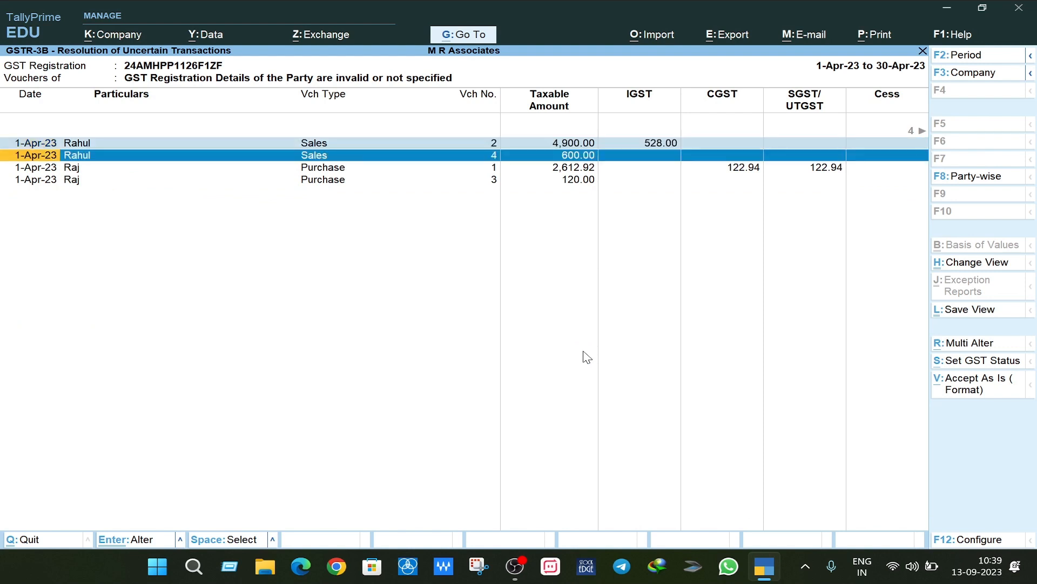
{"action": "key", "text": "Down"}
{"action": "key", "text": "space"}
{"action": "key", "text": "Down"}
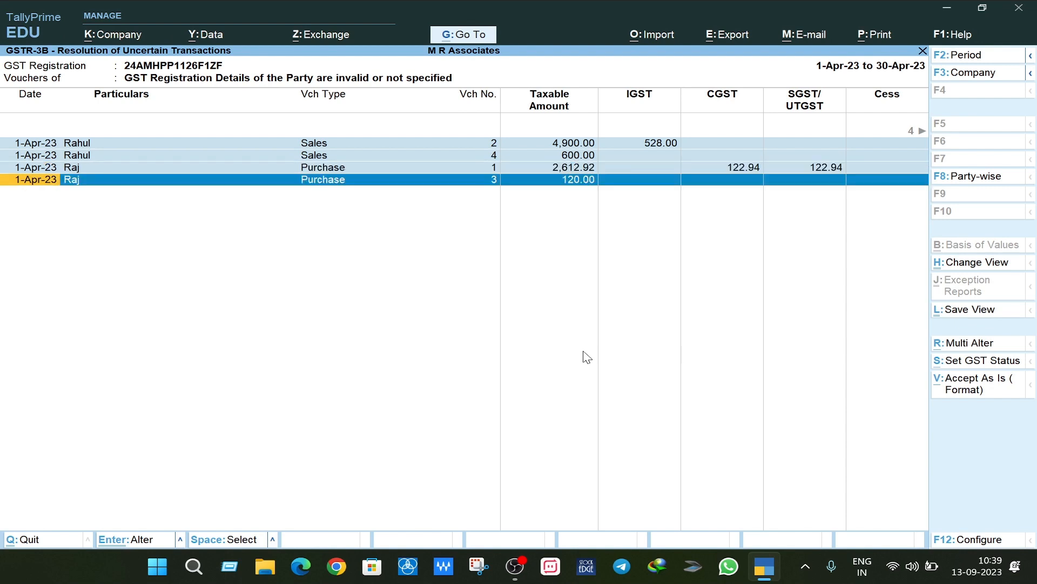
{"action": "left_click", "coordinate": [956, 386]}
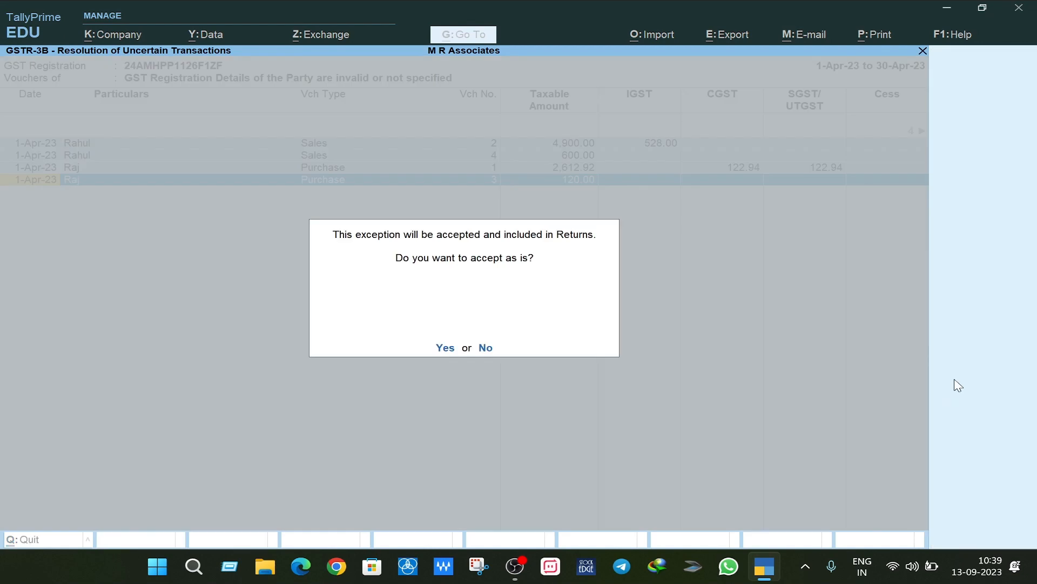
{"action": "left_click", "coordinate": [445, 349]}
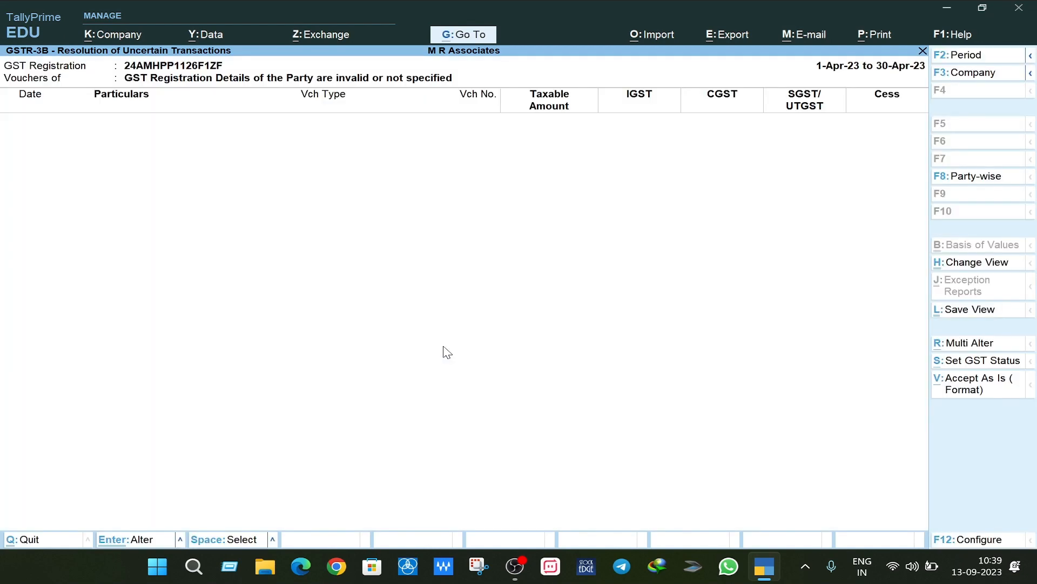
{"action": "key", "text": "Escape"}
{"action": "key", "text": "Escape"}
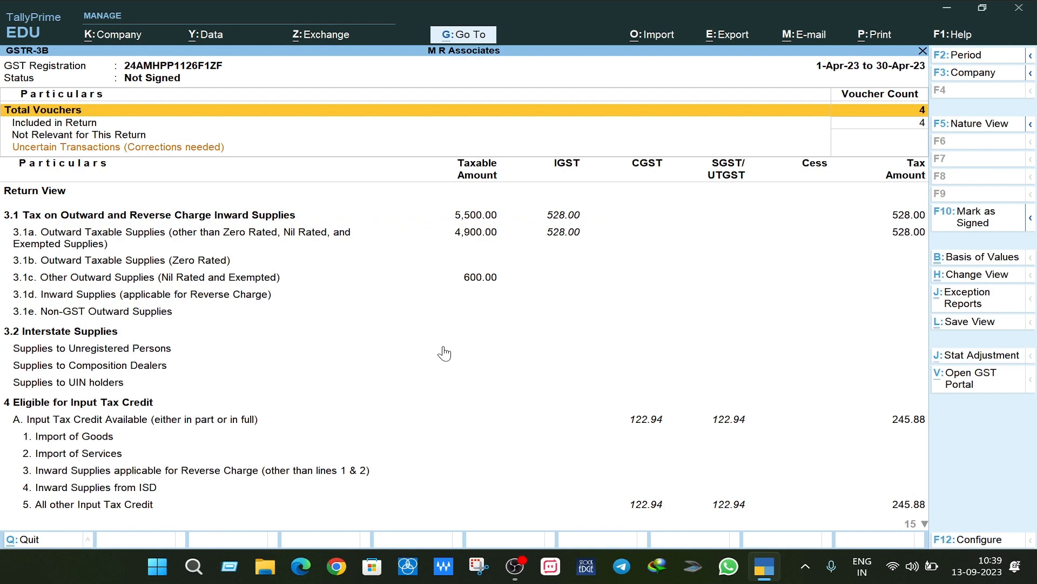
Step: Examine the taxable outward supplies and the nil rated and exempted outward supplies in section 3.1 of GSTR-3B
{"action": "key", "text": "Down"}
{"action": "key", "text": "Down"}
{"action": "key", "text": "Down"}
{"action": "key", "text": "Down"}
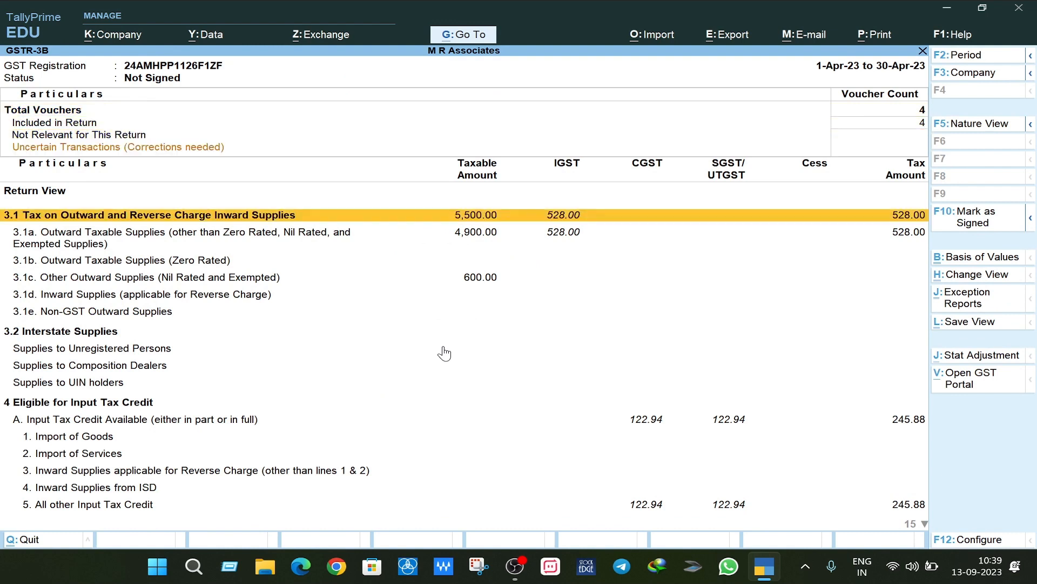
{"action": "key", "text": "Down"}
{"action": "key", "text": "Down"}
{"action": "key", "text": "Up"}
{"action": "key", "text": "Up"}
{"action": "left_click", "coordinate": [96, 247]}
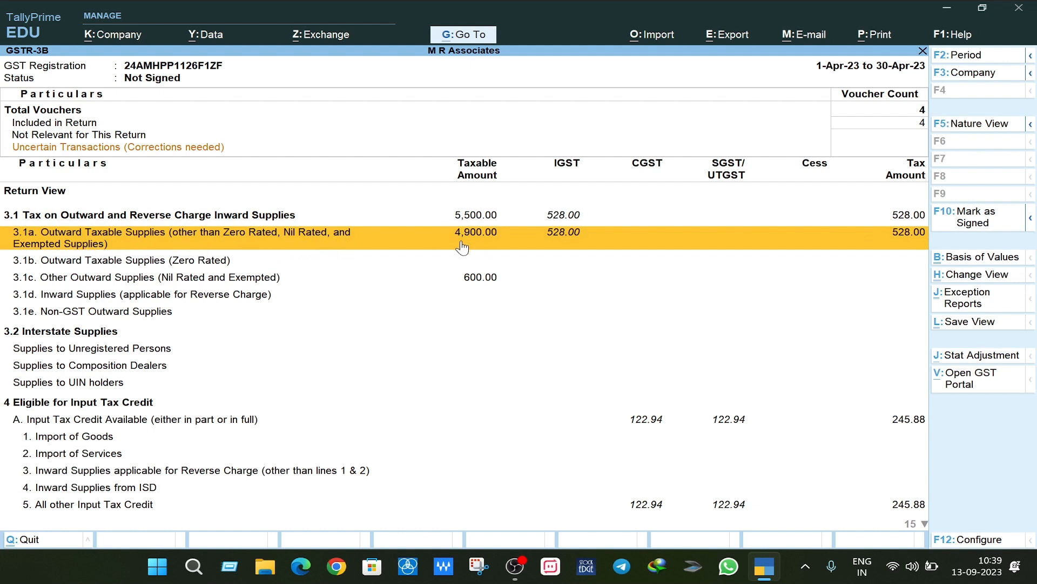
{"action": "left_click", "coordinate": [486, 286]}
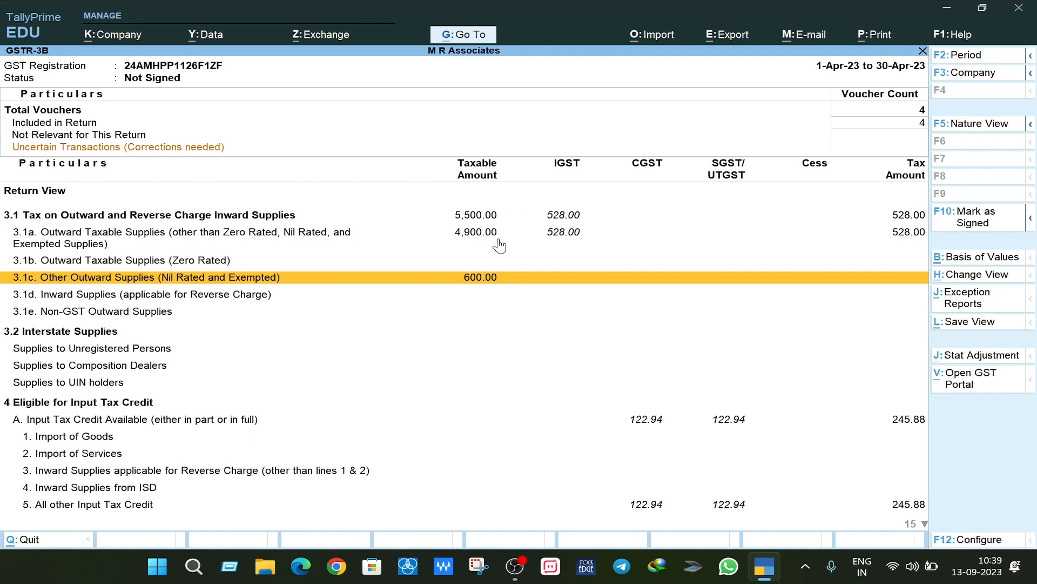
Step: Examine the input tax credit in section 4 and the exempt inward supplies in section 5 of GSTR-3B
{"action": "scroll", "coordinate": [542, 372], "scroll_direction": "down", "scroll_amount": 8}
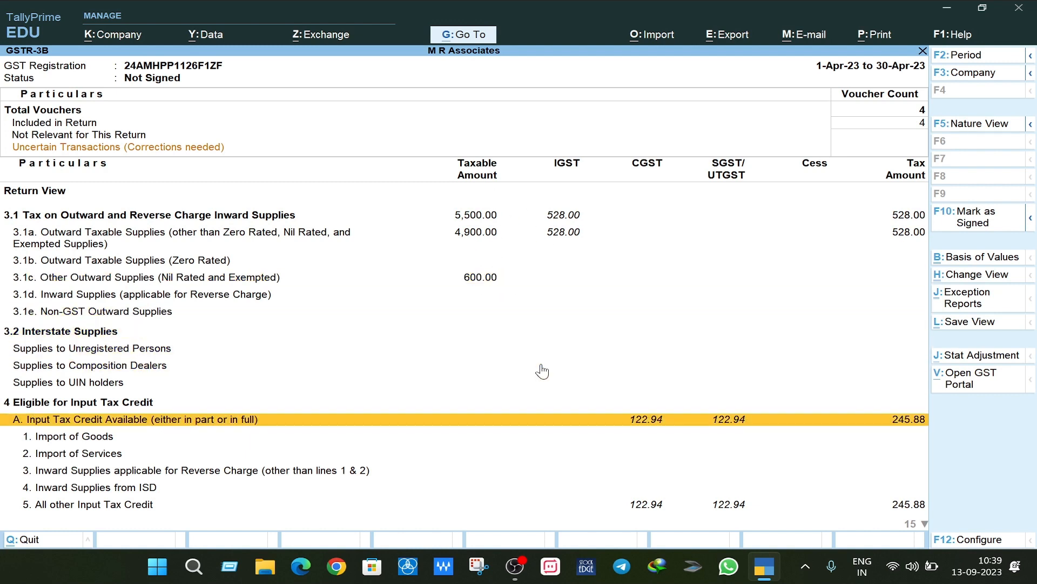
{"action": "scroll", "coordinate": [542, 372], "scroll_direction": "down", "scroll_amount": 12}
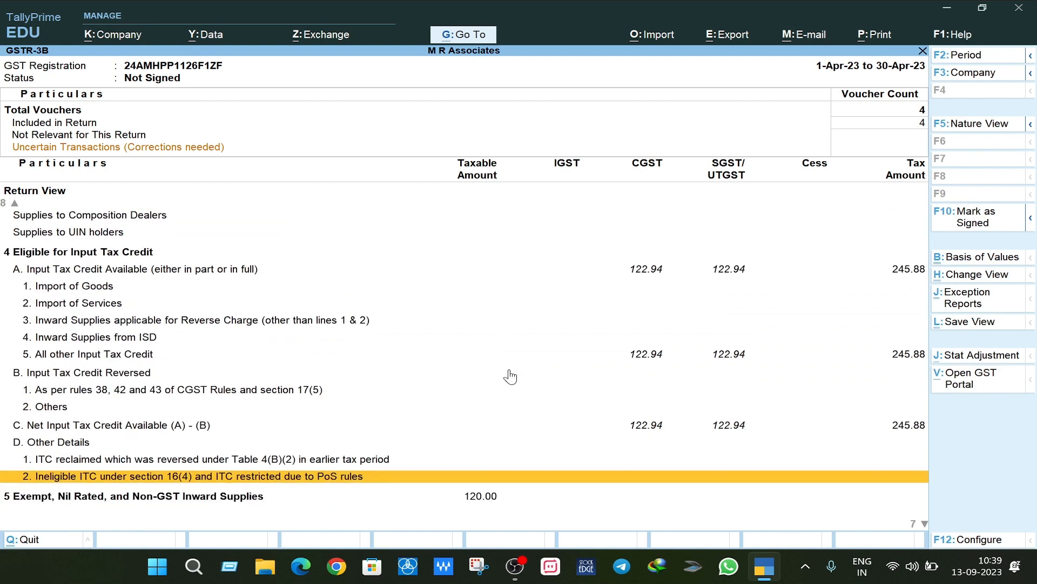
{"action": "scroll", "coordinate": [510, 377], "scroll_direction": "down", "scroll_amount": 5}
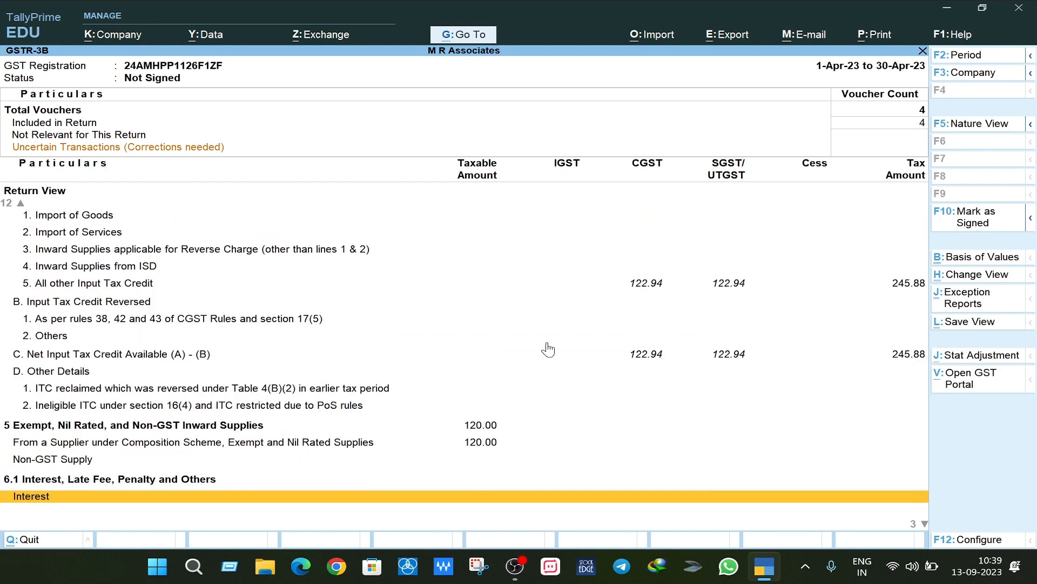
{"action": "scroll", "coordinate": [599, 348], "scroll_direction": "down", "scroll_amount": 1}
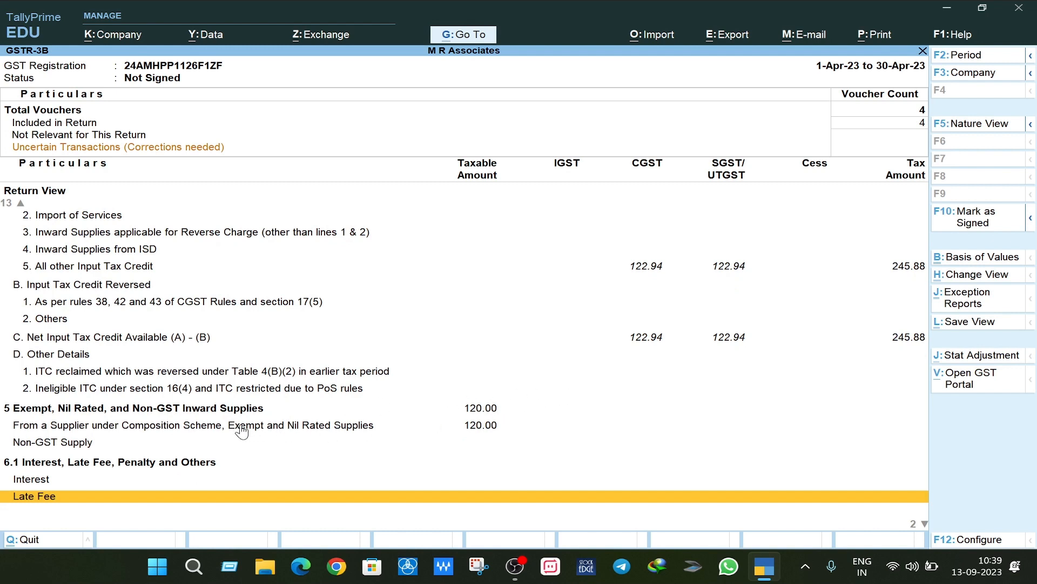
{"action": "key", "text": "Up"}
{"action": "key", "text": "Up"}
{"action": "key", "text": "Up"}
{"action": "key", "text": "Up"}
{"action": "key", "text": "Up"}
{"action": "key", "text": "Up"}
{"action": "key", "text": "Up"}
{"action": "key", "text": "Up"}
{"action": "key", "text": "Up"}
{"action": "key", "text": "Up"}
{"action": "key", "text": "Up"}
{"action": "key", "text": "Up"}
{"action": "key", "text": "Up"}
{"action": "key", "text": "Up"}
{"action": "key", "text": "Up"}
{"action": "key", "text": "Up"}
{"action": "key", "text": "Up"}
{"action": "key", "text": "Up"}
{"action": "key", "text": "Up"}
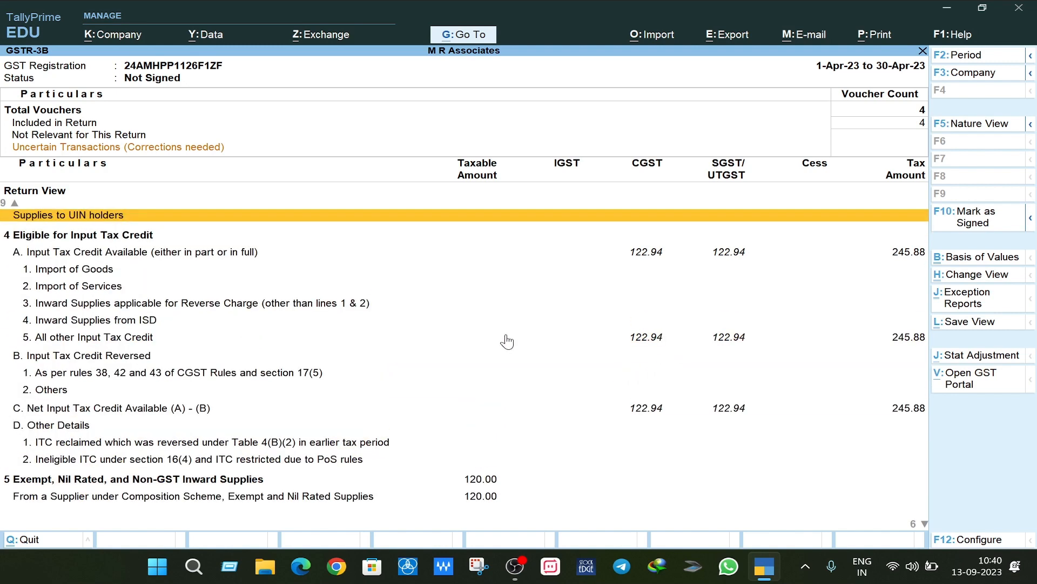
Step: Check the All other Input Tax Credit line and return to the total vouchers line of GSTR-3B
{"action": "left_click", "coordinate": [658, 339]}
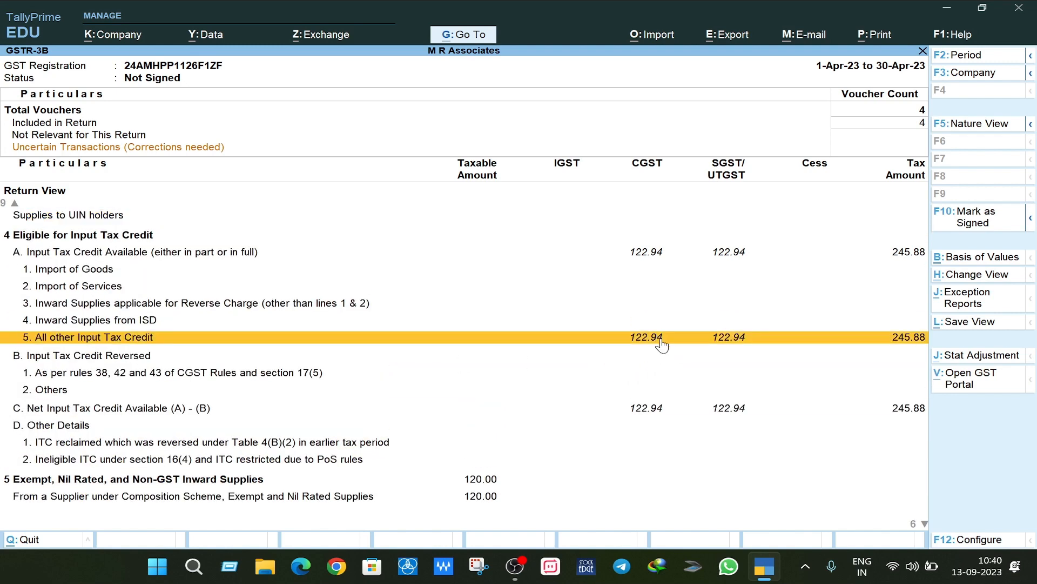
{"action": "key", "text": "Up"}
{"action": "key", "text": "Up"}
{"action": "key", "text": "Up"}
{"action": "key", "text": "Up"}
{"action": "key", "text": "Down"}
{"action": "key", "text": "Down"}
{"action": "key", "text": "Down"}
{"action": "key", "text": "Down"}
{"action": "key", "text": "Up"}
{"action": "key", "text": "Up"}
{"action": "key", "text": "Up"}
{"action": "key", "text": "Up"}
{"action": "key", "text": "Up"}
{"action": "key", "text": "Up"}
{"action": "key", "text": "Up"}
{"action": "key", "text": "Up"}
{"action": "key", "text": "Up"}
{"action": "key", "text": "Up"}
{"action": "key", "text": "Up"}
{"action": "key", "text": "Up"}
{"action": "key", "text": "Up"}
{"action": "key", "text": "Up"}
{"action": "key", "text": "Up"}
{"action": "key", "text": "Up"}
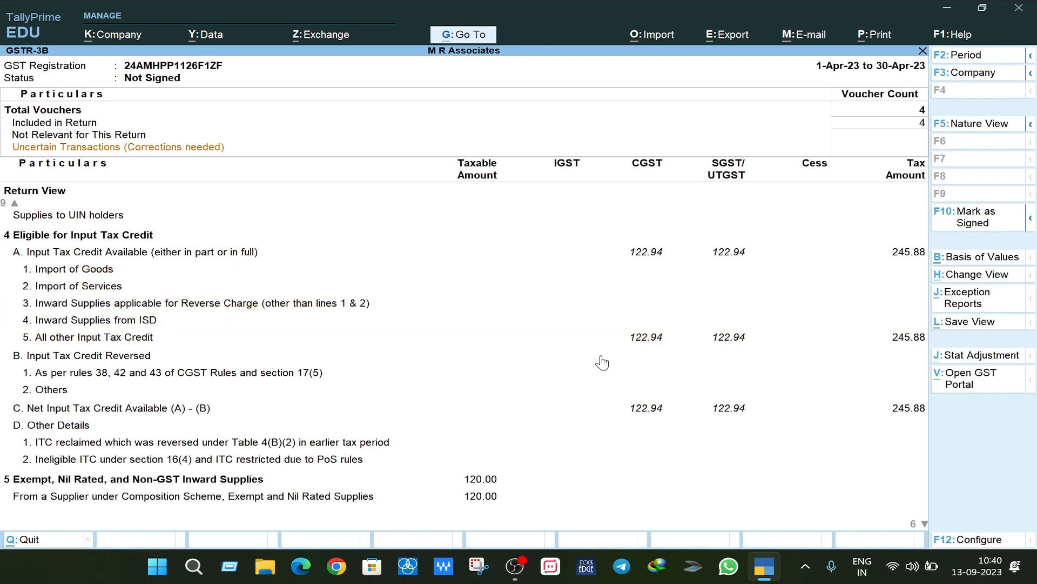
{"action": "key", "text": "Up"}
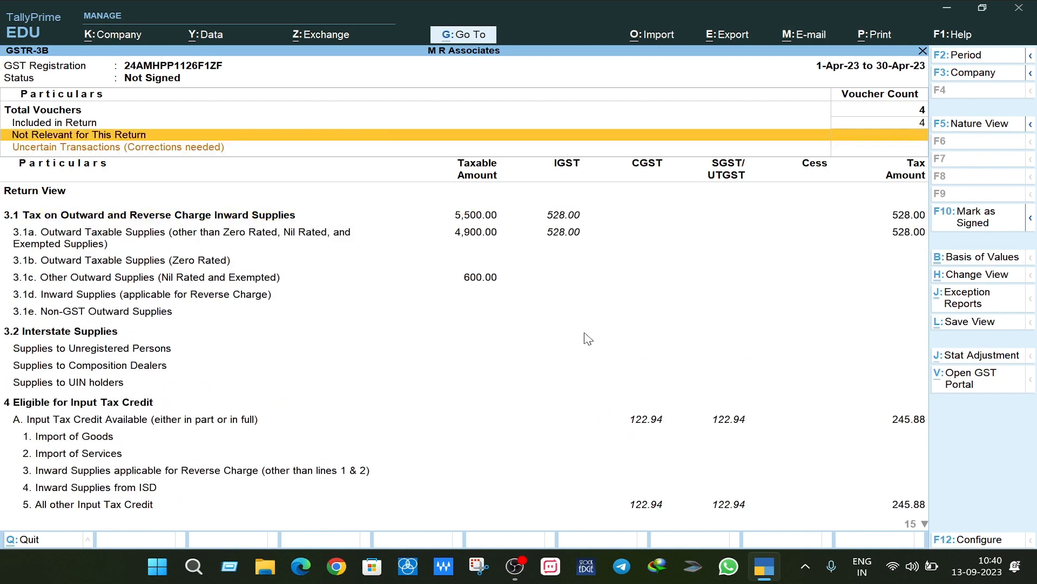
{"action": "key", "text": "Up"}
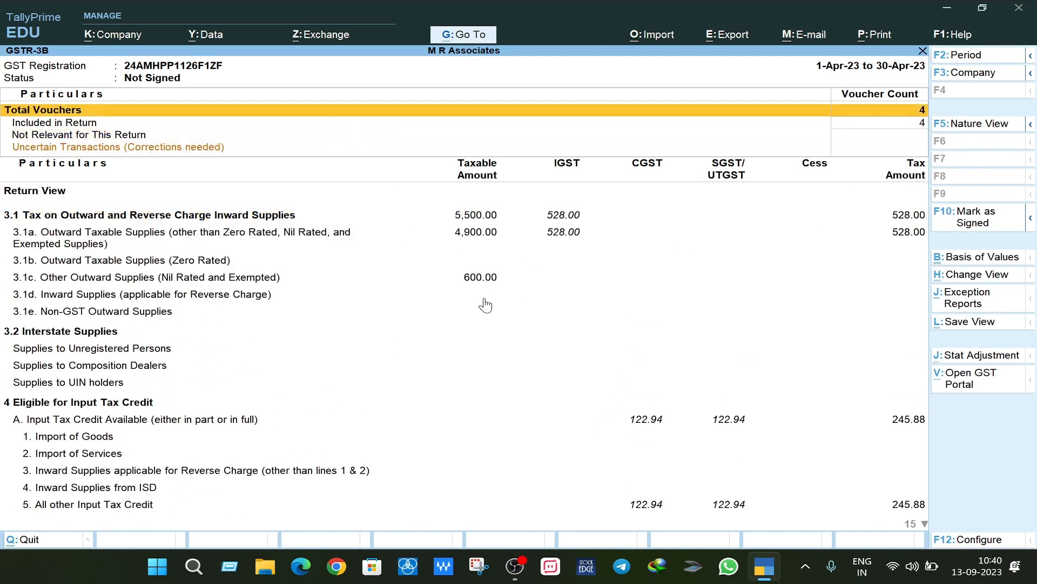
Step: Open GSTR-1, review the B2B taxable sales and the Nil Rated Invoices lines, and close the return
{"action": "key", "text": "Escape"}
{"action": "key", "text": "Up"}
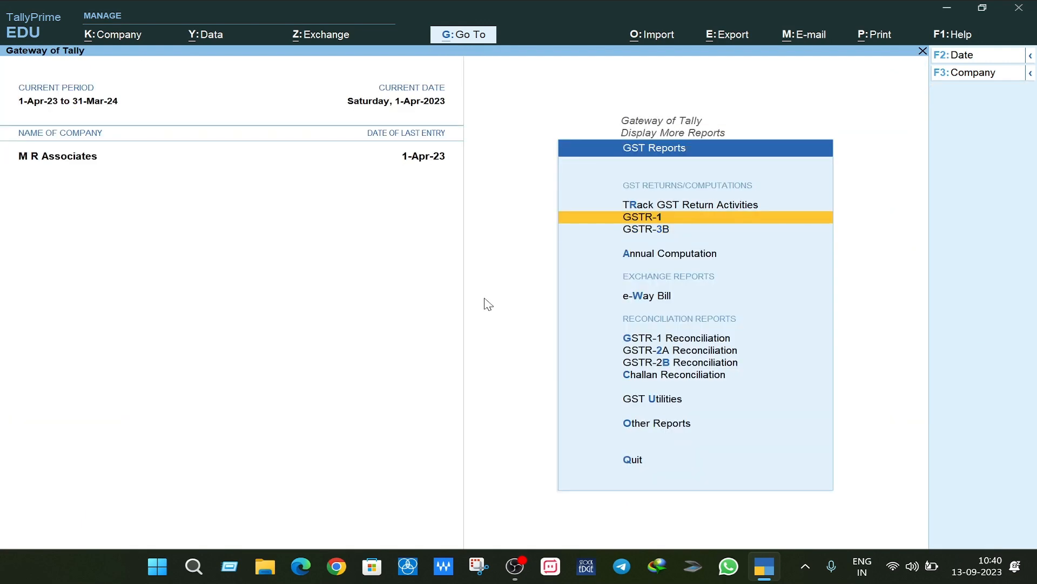
{"action": "key", "text": "Return"}
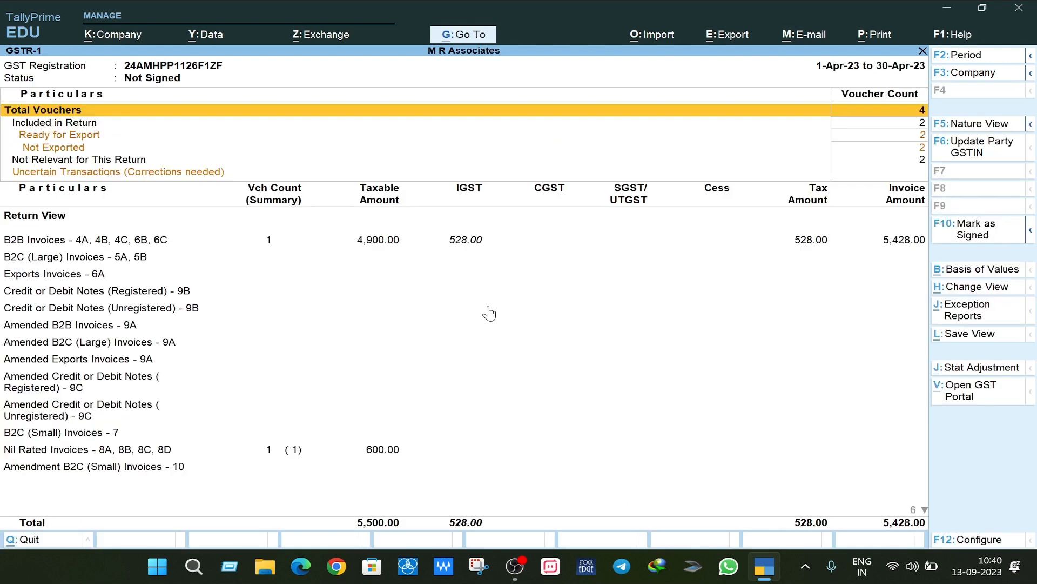
{"action": "left_click", "coordinate": [375, 244]}
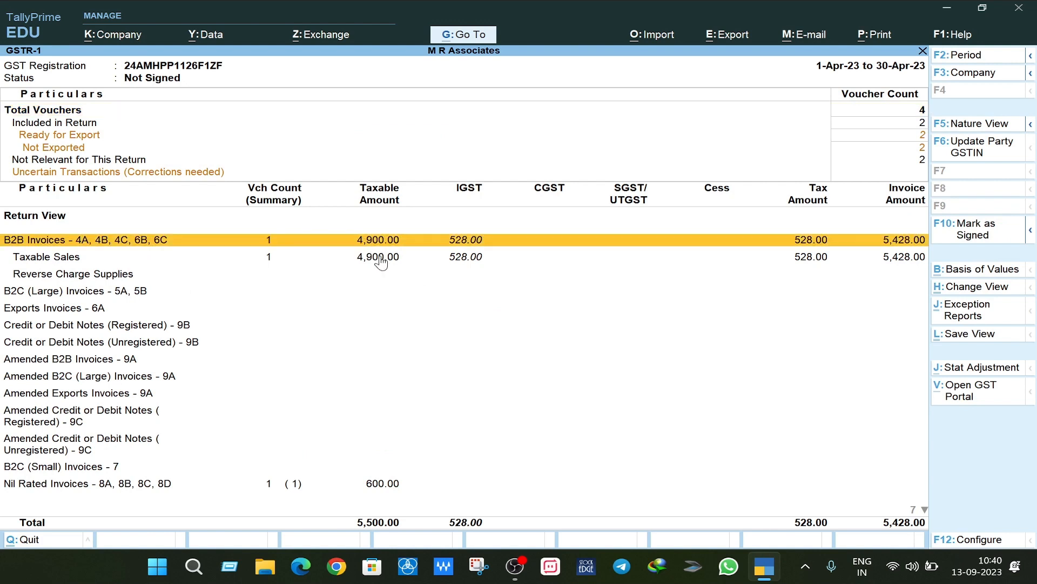
{"action": "left_click", "coordinate": [381, 262]}
{"action": "scroll", "coordinate": [440, 349], "scroll_direction": "down", "scroll_amount": 2}
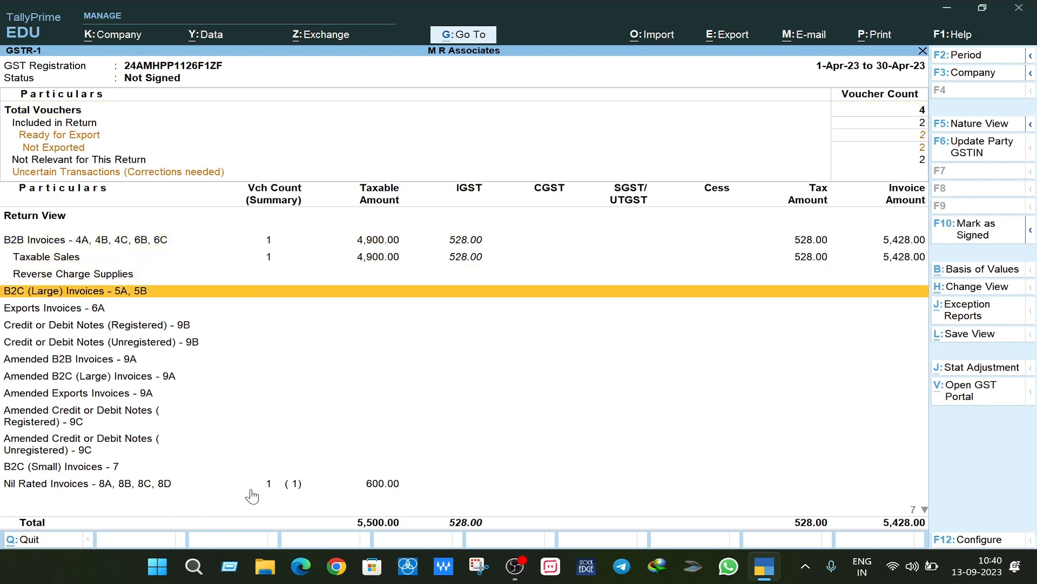
{"action": "left_click", "coordinate": [386, 486]}
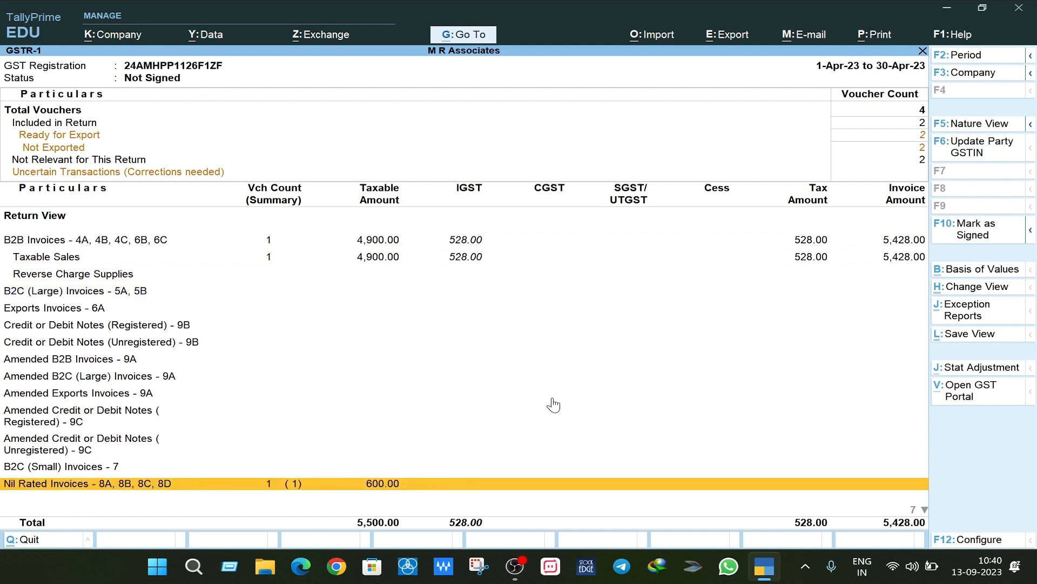
{"action": "scroll", "coordinate": [549, 402], "scroll_direction": "down", "scroll_amount": 7}
{"action": "scroll", "coordinate": [484, 419], "scroll_direction": "up", "scroll_amount": 20}
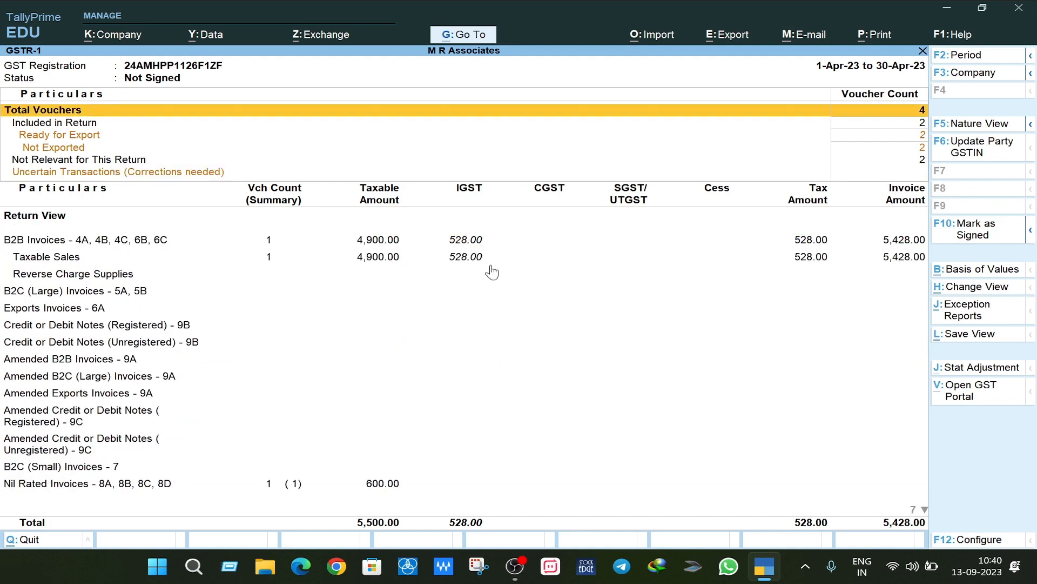
{"action": "key", "text": "Escape"}
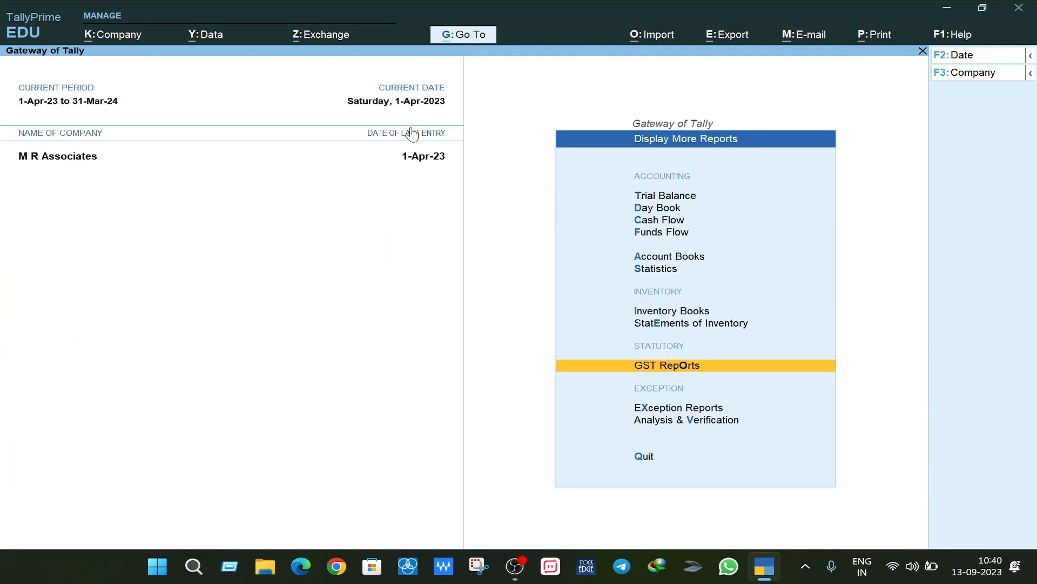
Step: Open the April voucher list from the Purchase Register and highlight purchase voucher No. 3
{"action": "key", "text": "Escape"}
{"action": "key", "text": "Escape"}
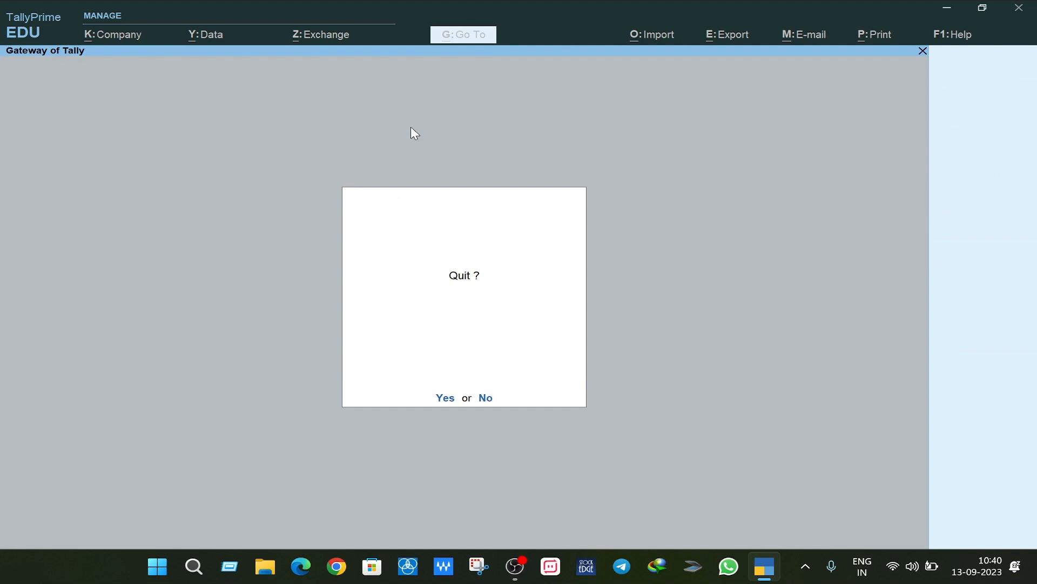
{"action": "key", "text": "Escape"}
{"action": "key", "text": "d"}
{"action": "key", "text": "a"}
{"action": "key", "text": "p"}
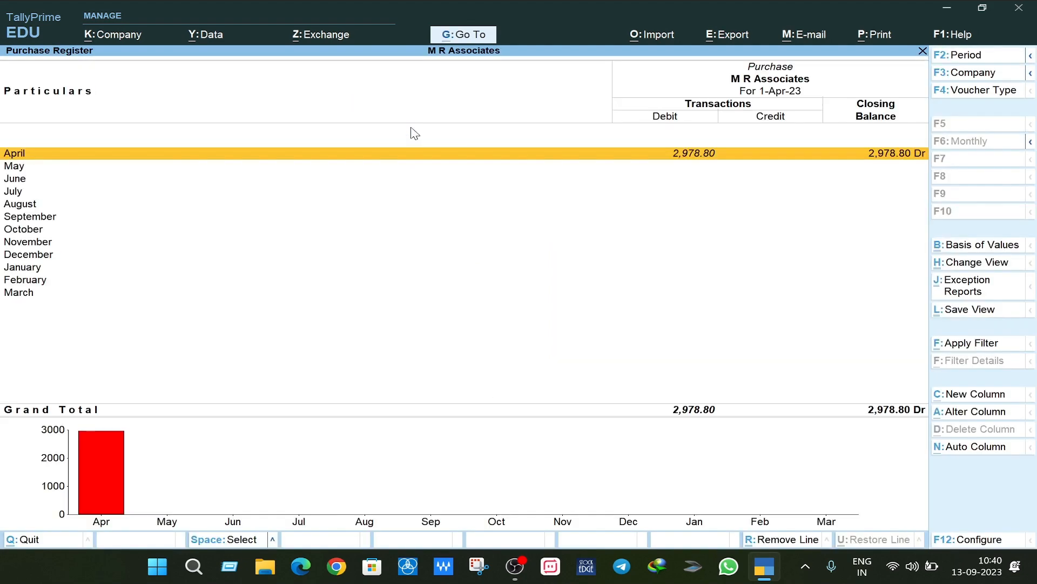
{"action": "key", "text": "Return"}
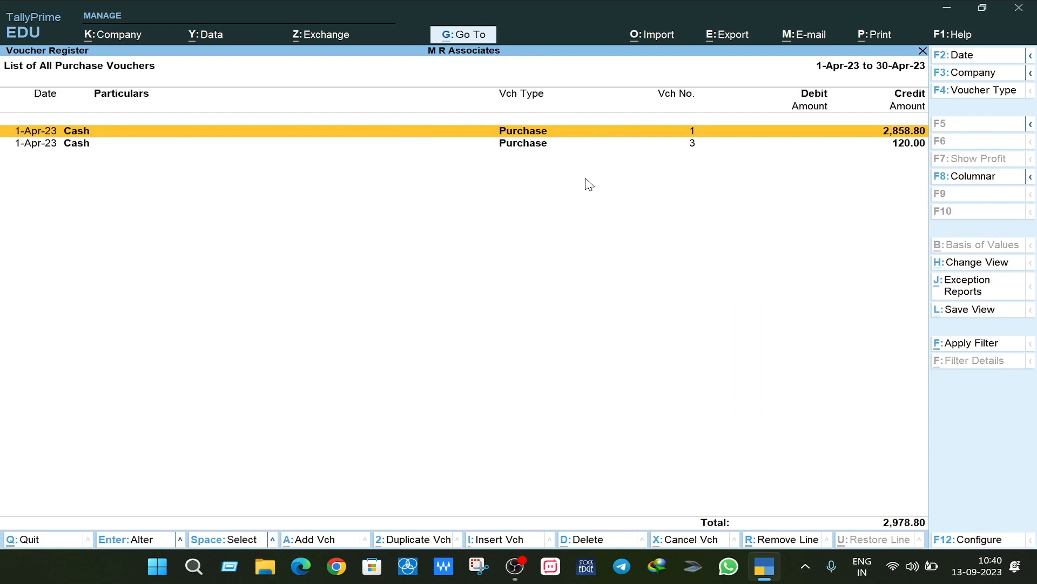
{"action": "key", "text": "Down"}
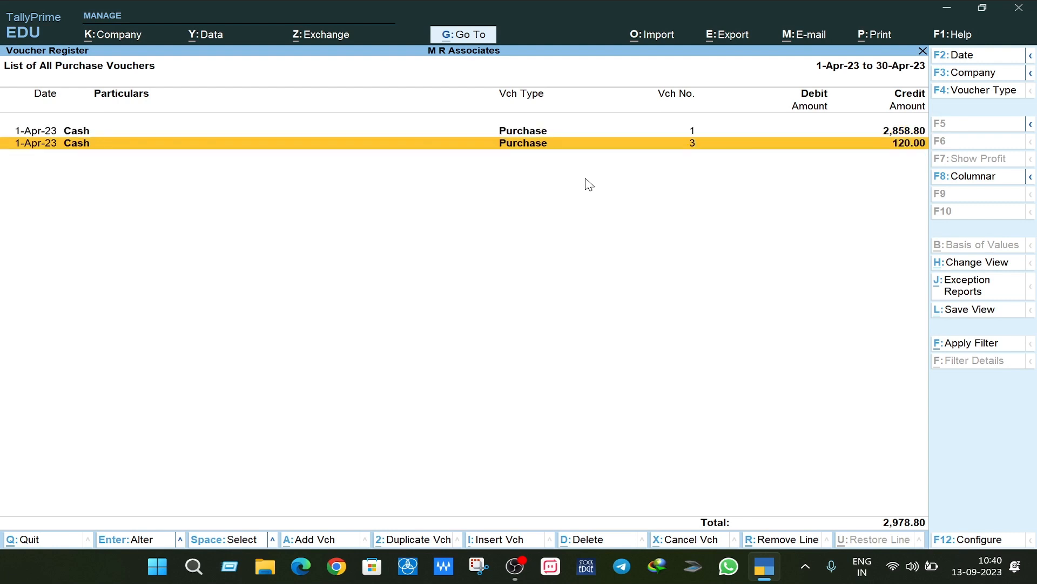
Step: View purchase vouchers No. 3 and No. 1 from the April purchase list, closing each without changes
{"action": "key", "text": "Return"}
{"action": "key", "text": "Escape"}
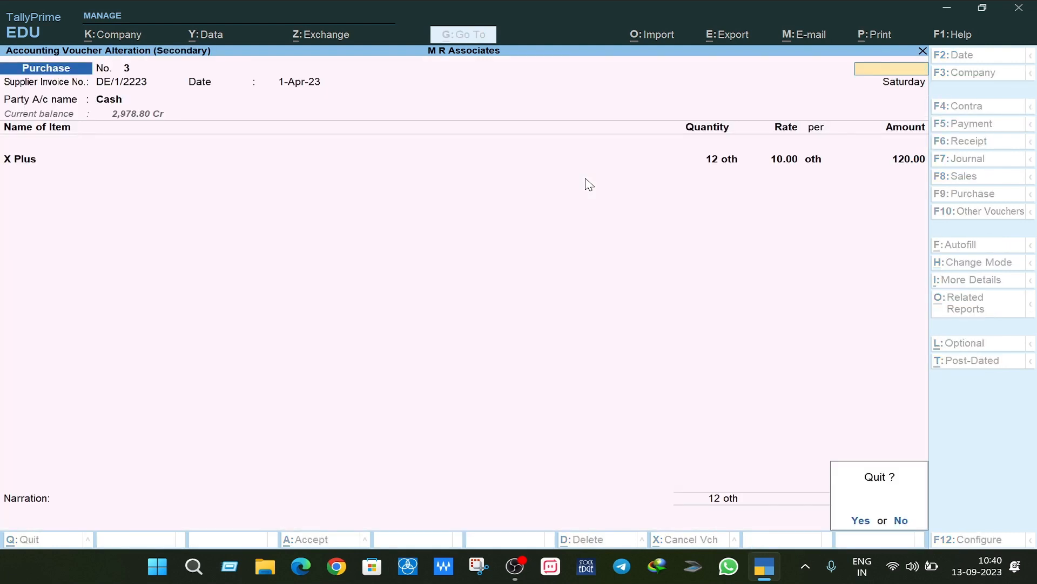
{"action": "key", "text": "y"}
{"action": "key", "text": "Up"}
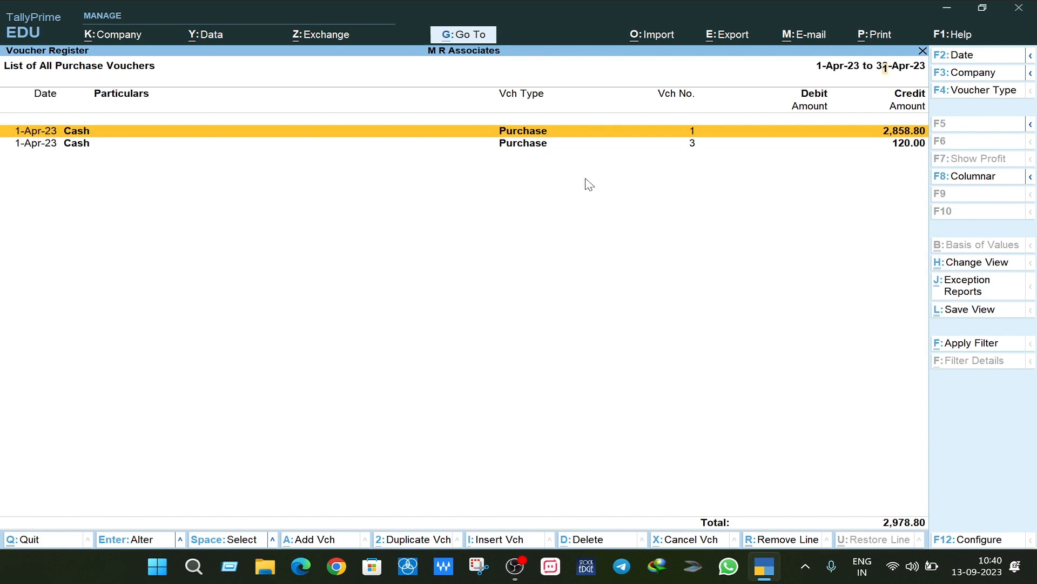
{"action": "key", "text": "Return"}
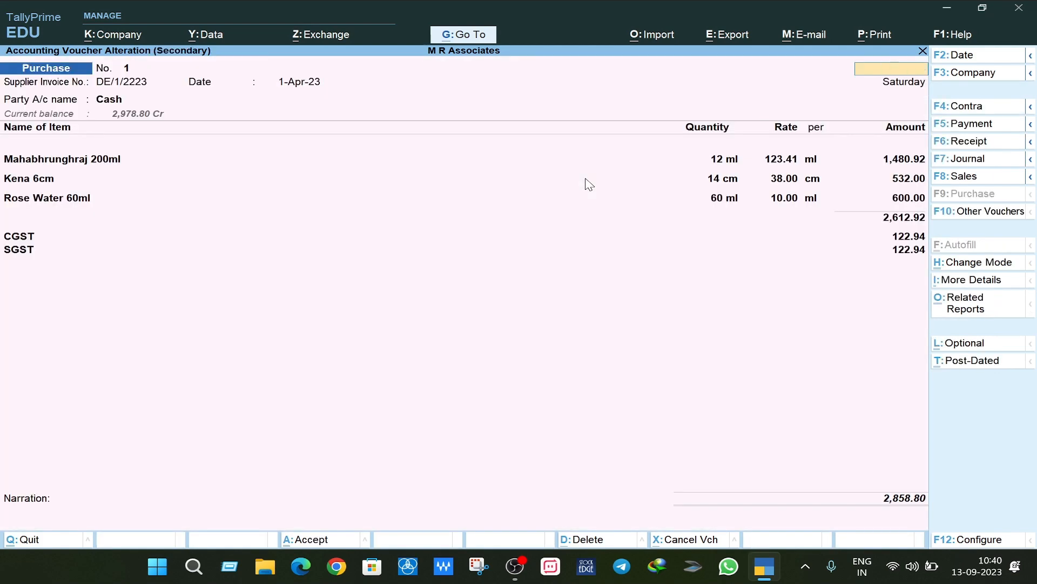
{"action": "key", "text": "Escape"}
{"action": "key", "text": "y"}
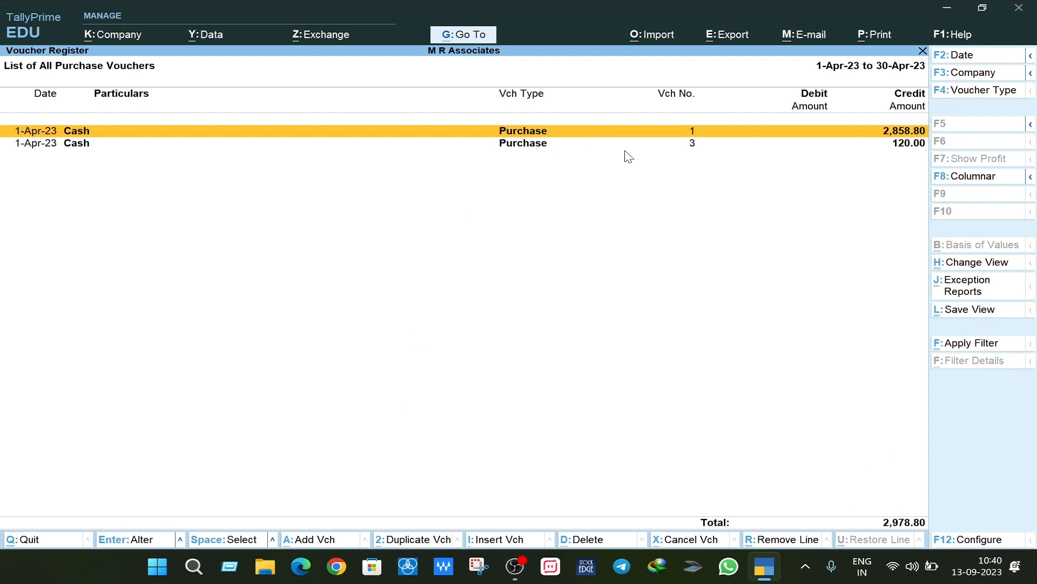
Step: Reopen purchase voucher No. 3, check its supplier invoice details, and close it without saving
{"action": "key", "text": "Down"}
{"action": "key", "text": "Return"}
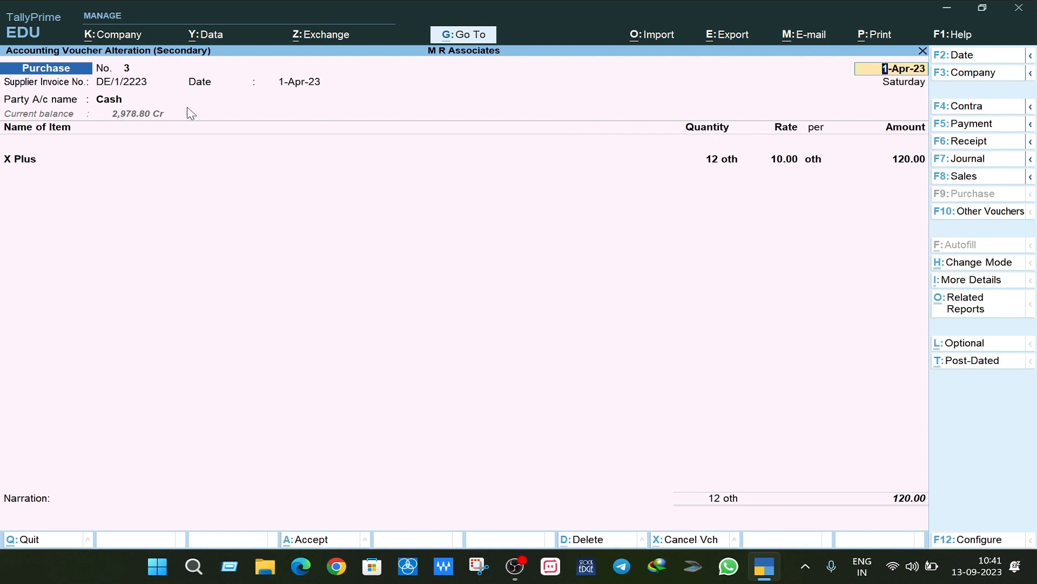
{"action": "key", "text": "BackSpace"}
{"action": "key", "text": "Escape"}
{"action": "key", "text": "y"}
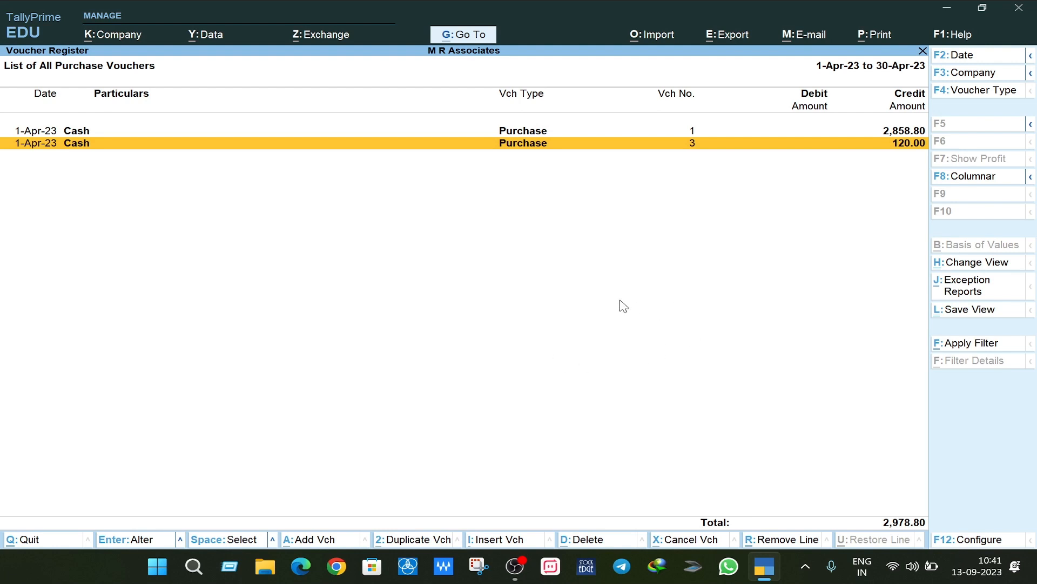
Step: Open the April voucher list from the Sales Register, view sales voucher No. 2, and highlight voucher No. 4
{"action": "key", "text": "Escape"}
{"action": "key", "text": "Escape"}
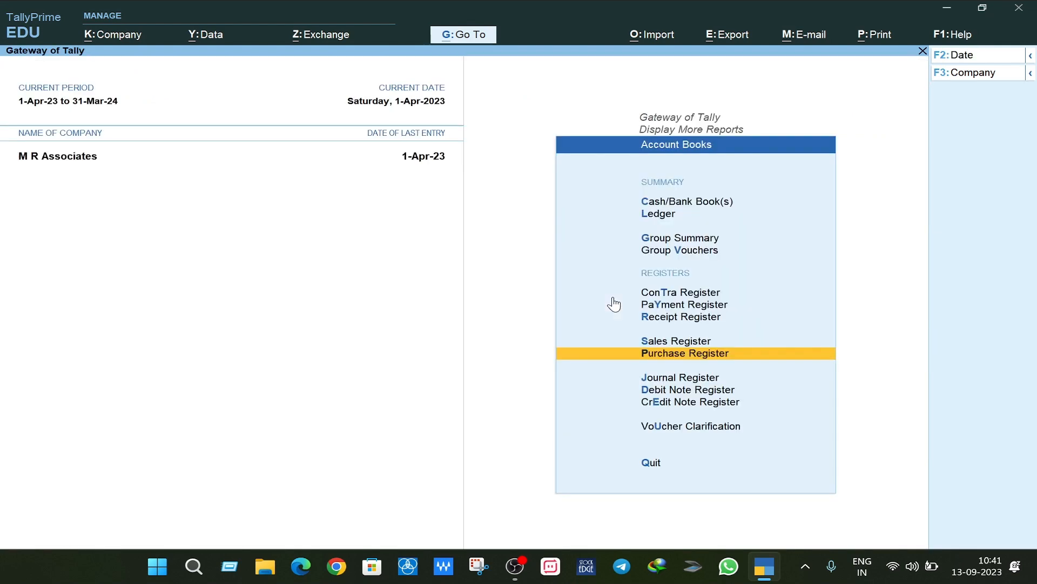
{"action": "key", "text": "Return"}
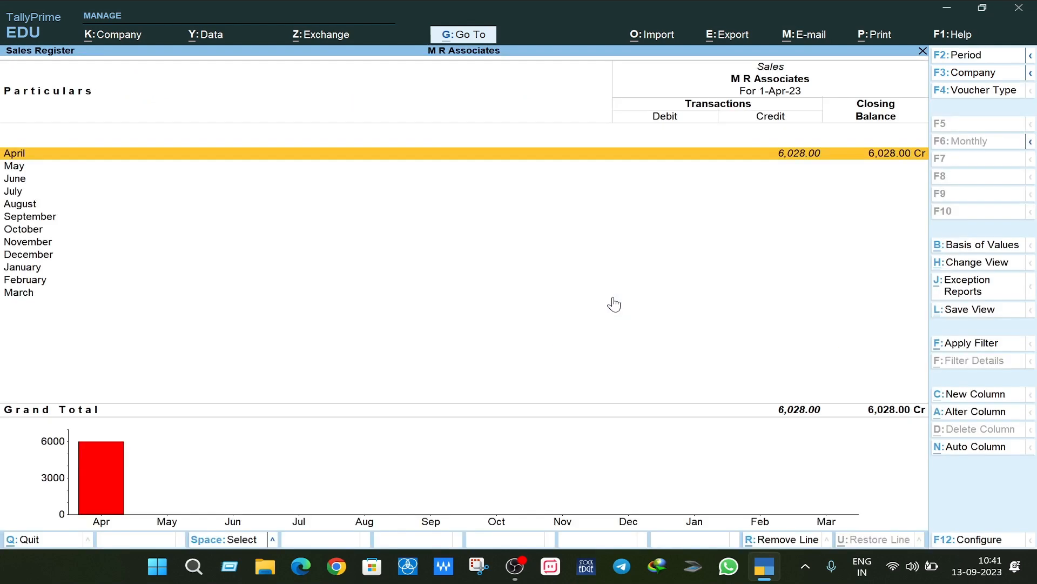
{"action": "key", "text": "Return"}
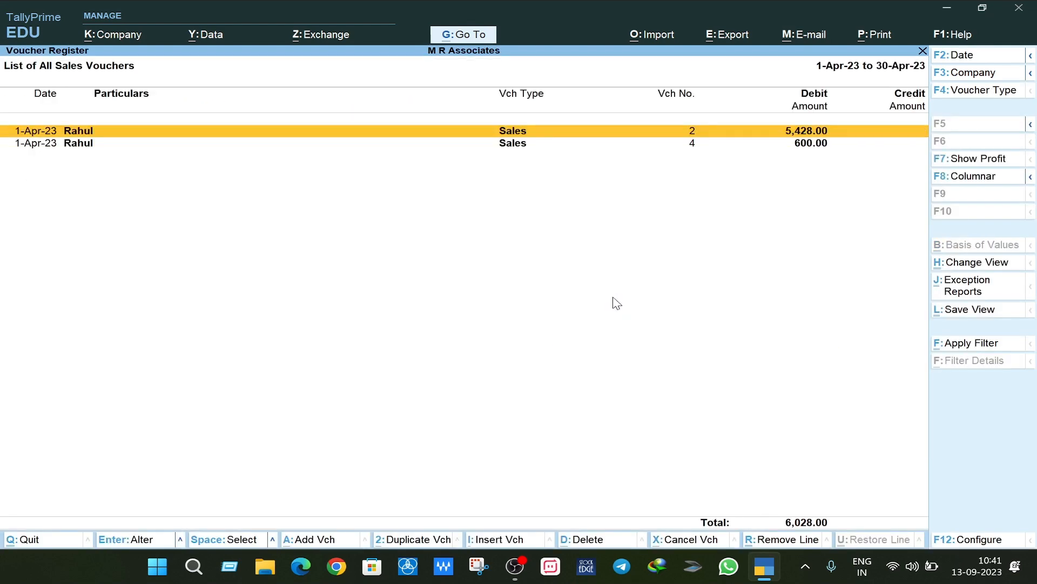
{"action": "key", "text": "Return"}
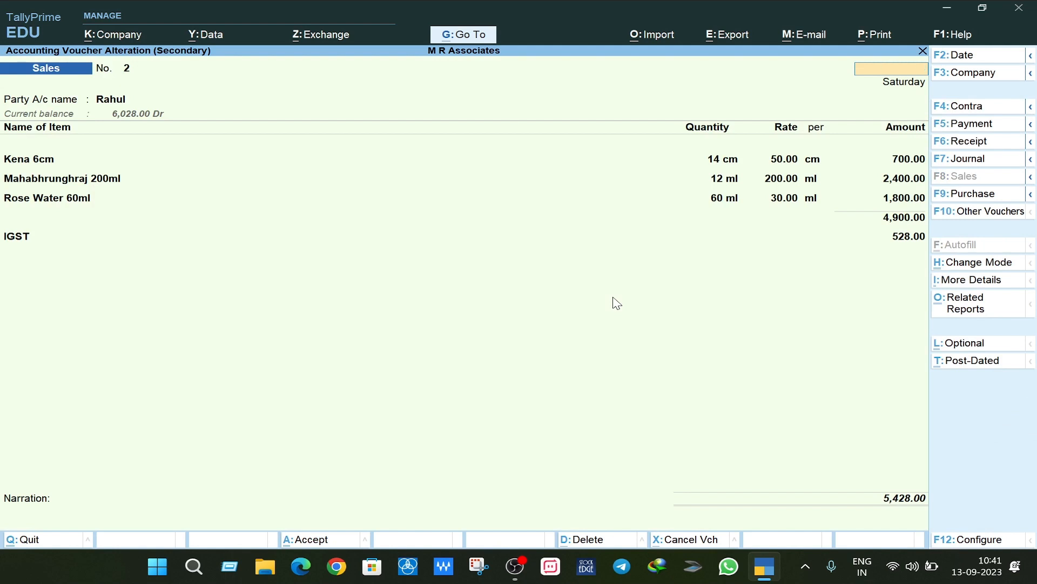
{"action": "key", "text": "Escape"}
{"action": "key", "text": "y"}
{"action": "key", "text": "Down"}
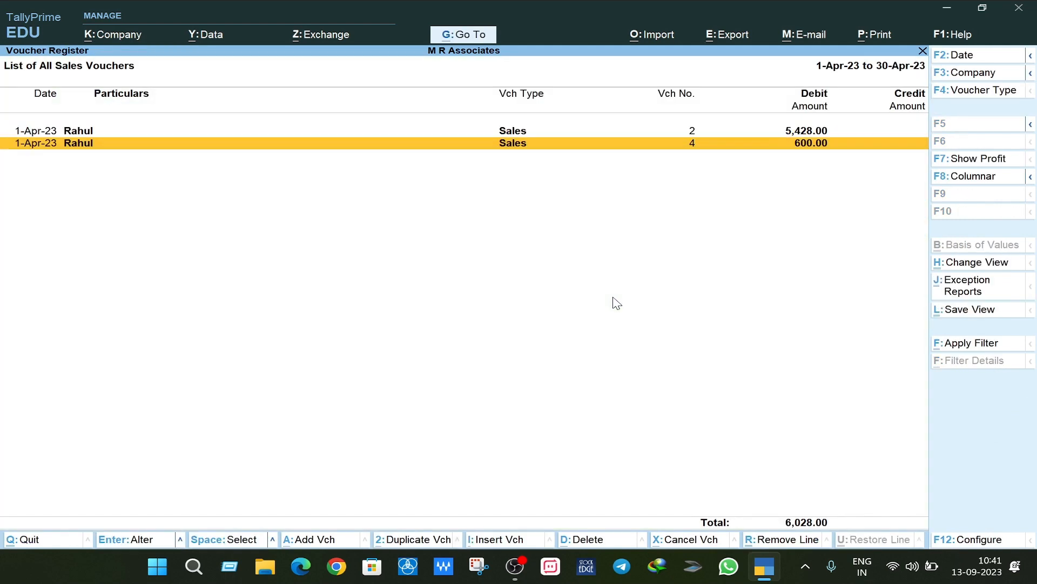
Step: Open sales voucher No. 4 for alteration and accept its dispatch details as they are
{"action": "key", "text": "Return"}
{"action": "key", "text": "Return"}
{"action": "key", "text": "Return"}
{"action": "key", "text": "Return"}
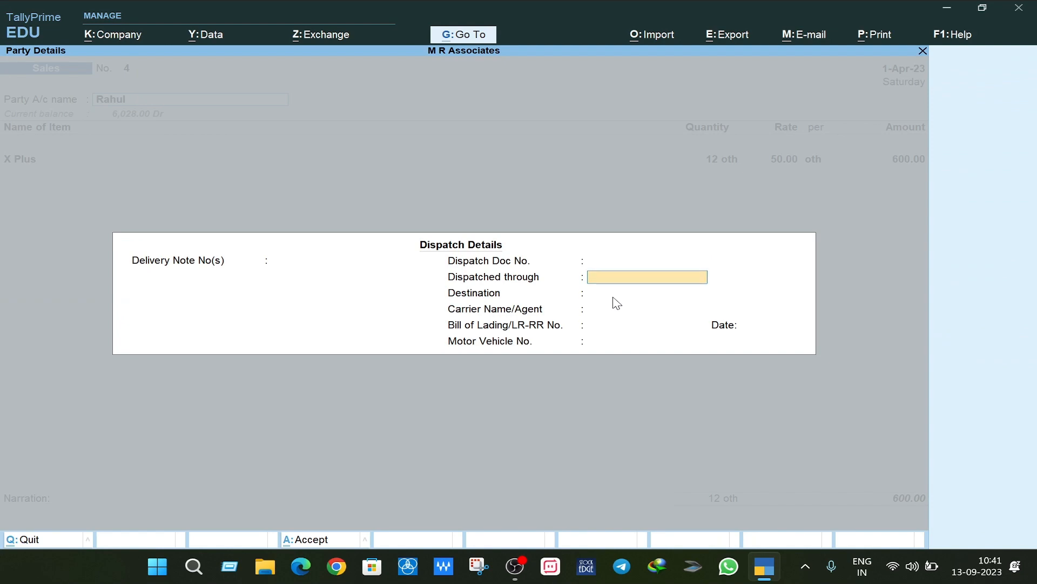
{"action": "key", "text": "Return"}
{"action": "key", "text": "Return"}
{"action": "key", "text": "Return"}
{"action": "key", "text": "Return"}
{"action": "key", "text": "Return"}
{"action": "key", "text": "Return"}
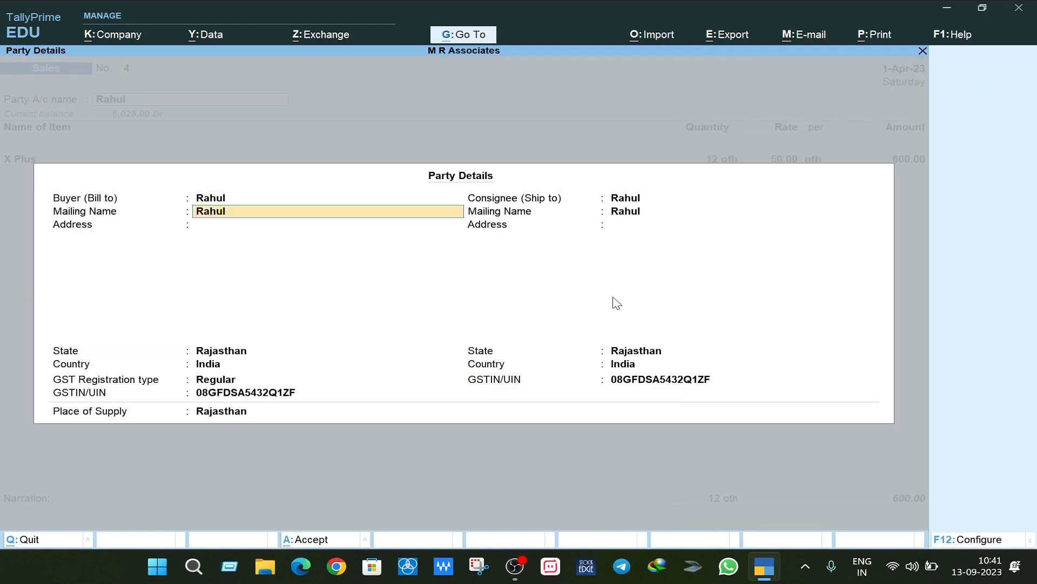
Step: Accept the existing party details in sales voucher No. 4, including state, registration type and GSTIN
{"action": "key", "text": "Return"}
{"action": "key", "text": "Return"}
{"action": "key", "text": "Return"}
{"action": "key", "text": "Return"}
{"action": "key", "text": "Return"}
{"action": "key", "text": "Return"}
{"action": "key", "text": "Return"}
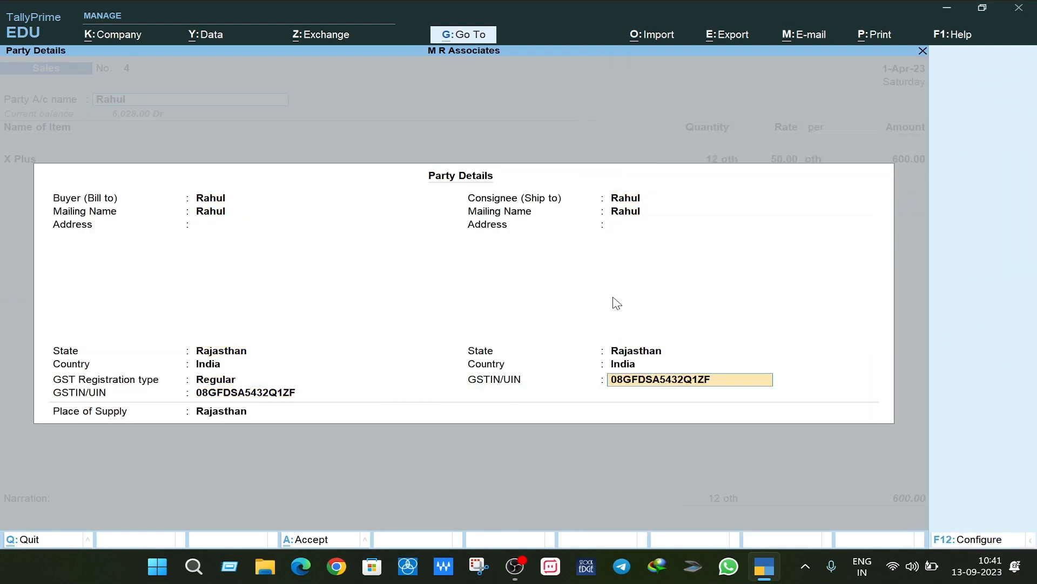
{"action": "key", "text": "Return"}
Step: Keep the X Plus item allocation in sales voucher No. 4 and open its accounting details
{"action": "key", "text": "Return"}
{"action": "key", "text": "Return"}
{"action": "key", "text": "Return"}
{"action": "key", "text": "Return"}
{"action": "key", "text": "Return"}
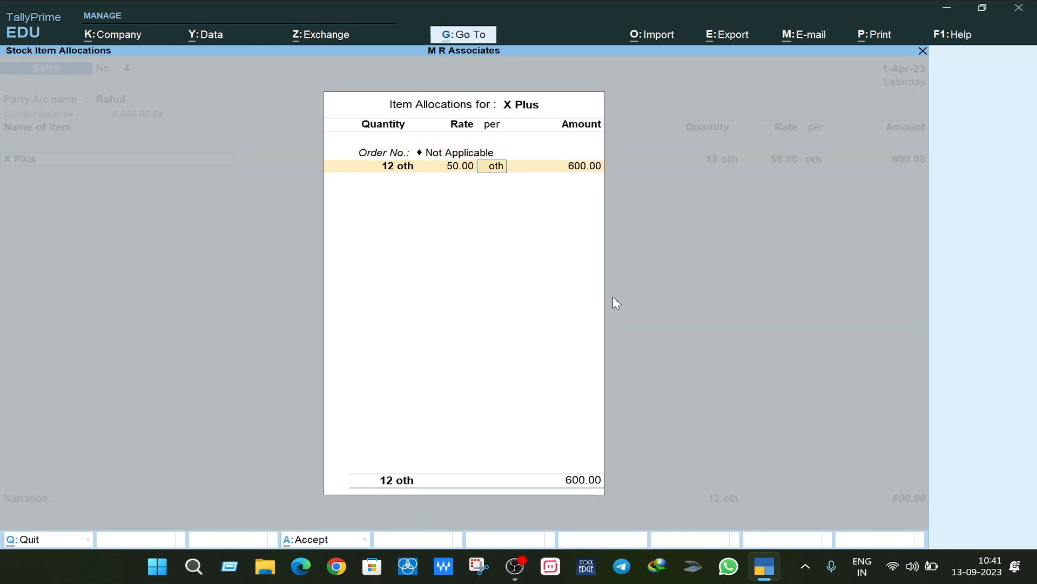
{"action": "key", "text": "Return"}
{"action": "key", "text": "Return"}
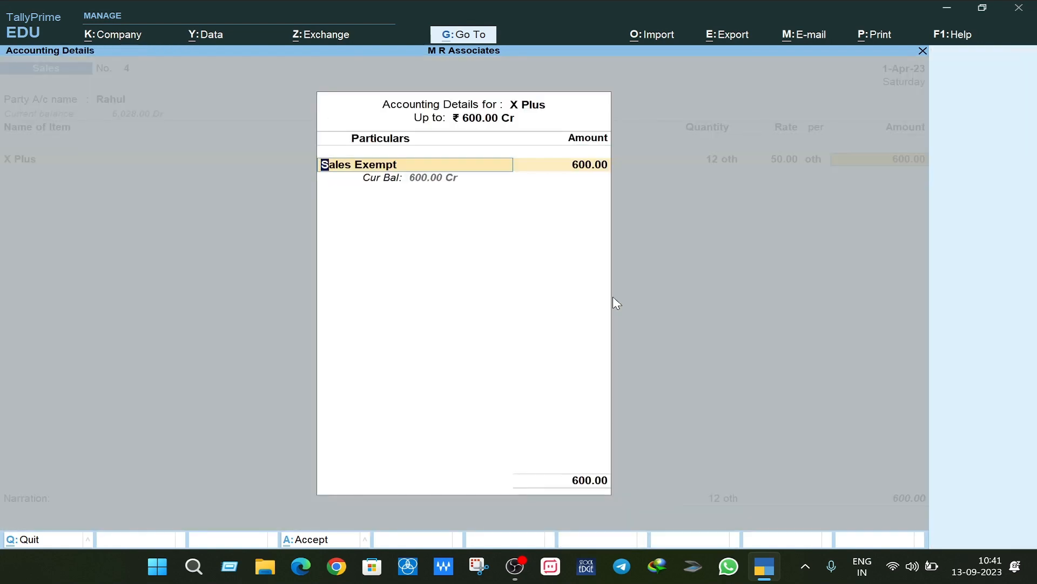
Step: Start a new ledger named Sales Interstate Exempt under Sales Accounts from the X Plus accounting details
{"action": "type", "text": "Sal"}
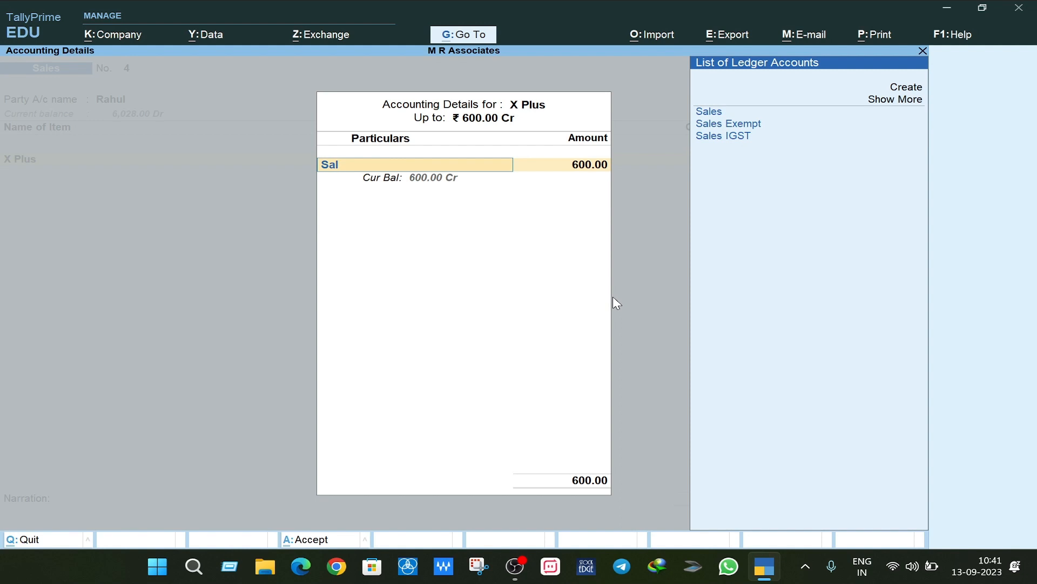
{"action": "key", "text": "alt+c"}
{"action": "type", "text": "Sales"}
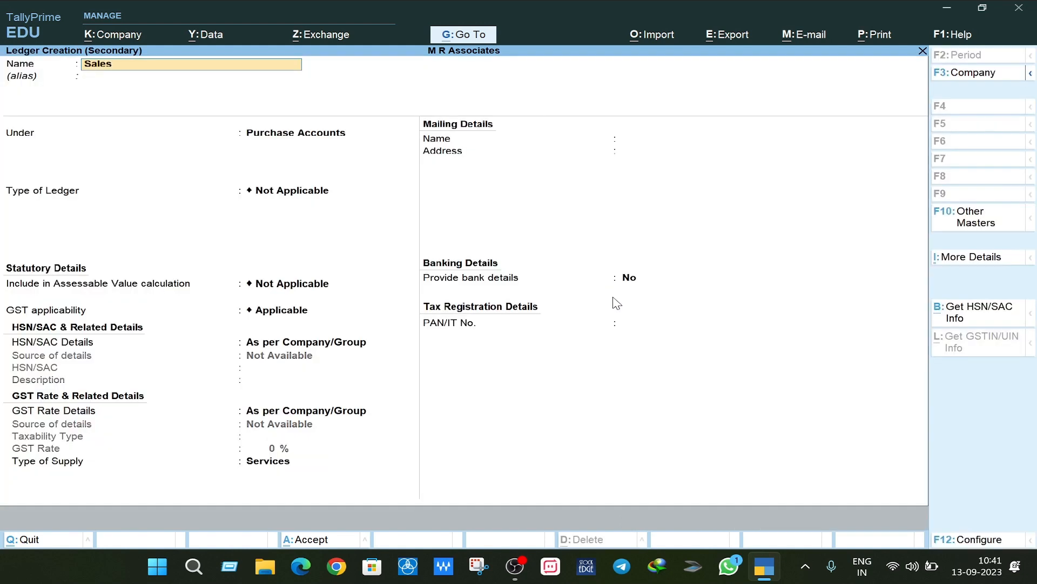
{"action": "type", "text": " Interstate Exempt"}
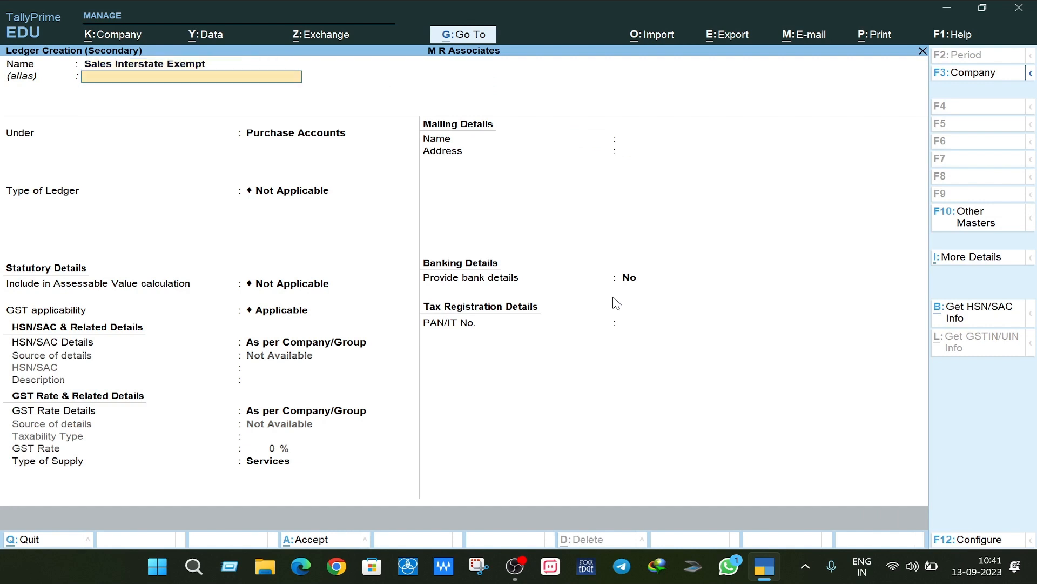
{"action": "key", "text": "Return"}
{"action": "type", "text": "Sale"}
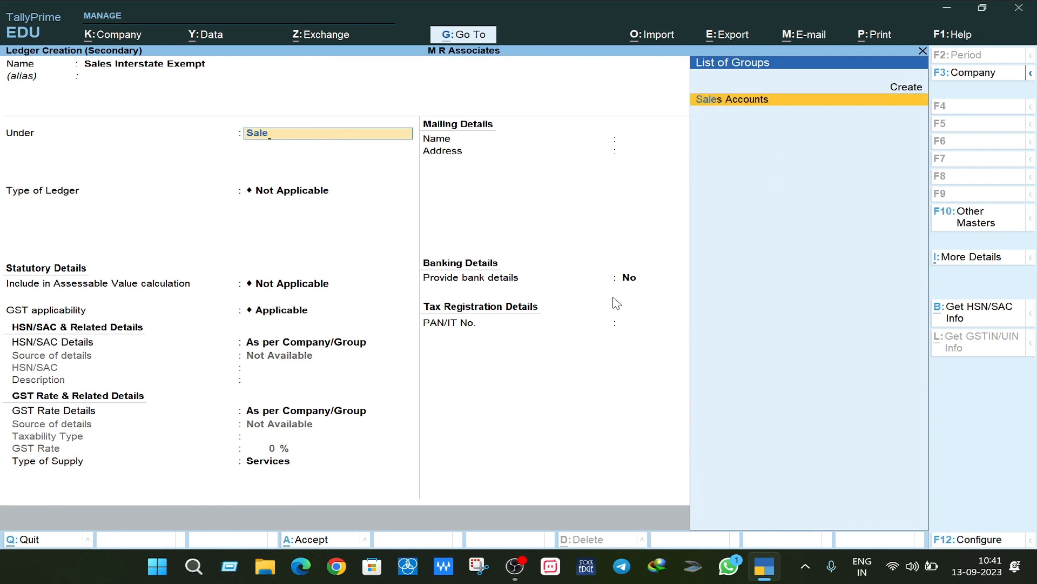
{"action": "key", "text": "Return"}
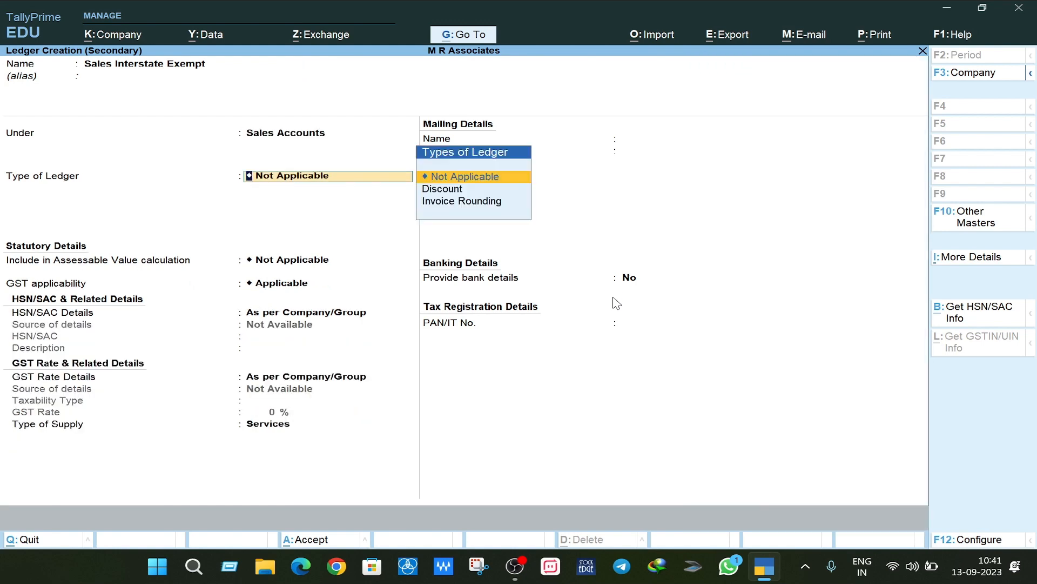
Step: Set the new ledger's type of supply to Goods, keeping its other statutory defaults, and save it
{"action": "key", "text": "Return"}
{"action": "key", "text": "Return"}
{"action": "key", "text": "Return"}
{"action": "key", "text": "Return"}
{"action": "key", "text": "Return"}
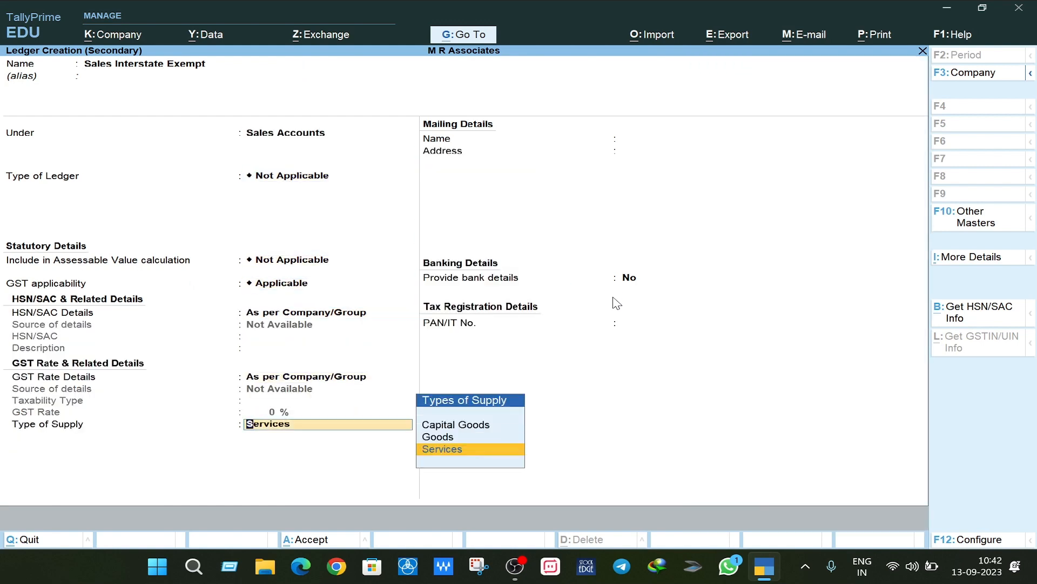
{"action": "key", "text": "Up"}
{"action": "key", "text": "Return"}
{"action": "key", "text": "ctrl+a"}
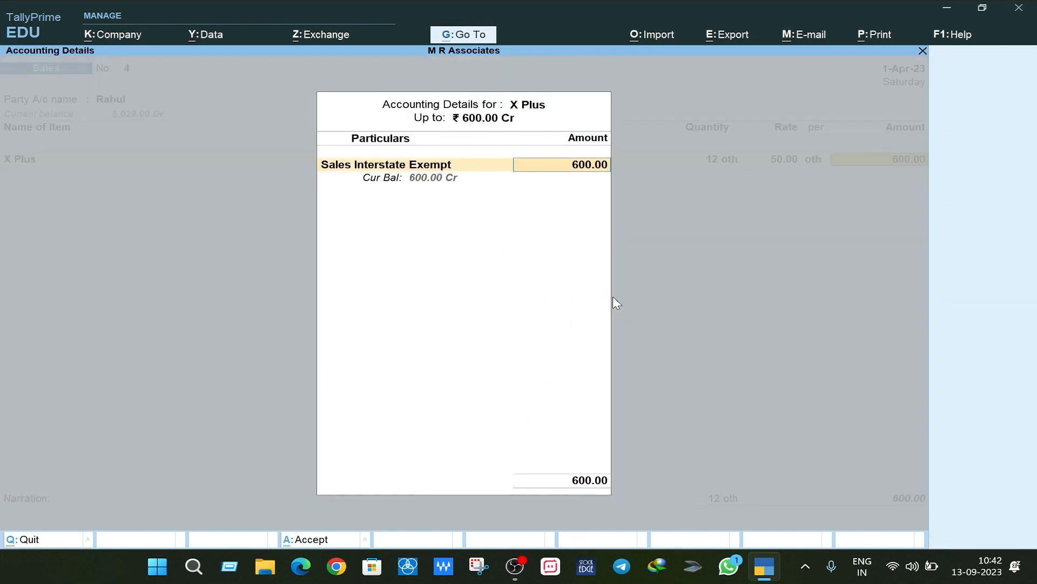
Step: Allocate the X Plus amount to Sales Interstate Exempt and save sales voucher No. 4
{"action": "key", "text": "Return"}
{"action": "key", "text": "Return"}
{"action": "key", "text": "Return"}
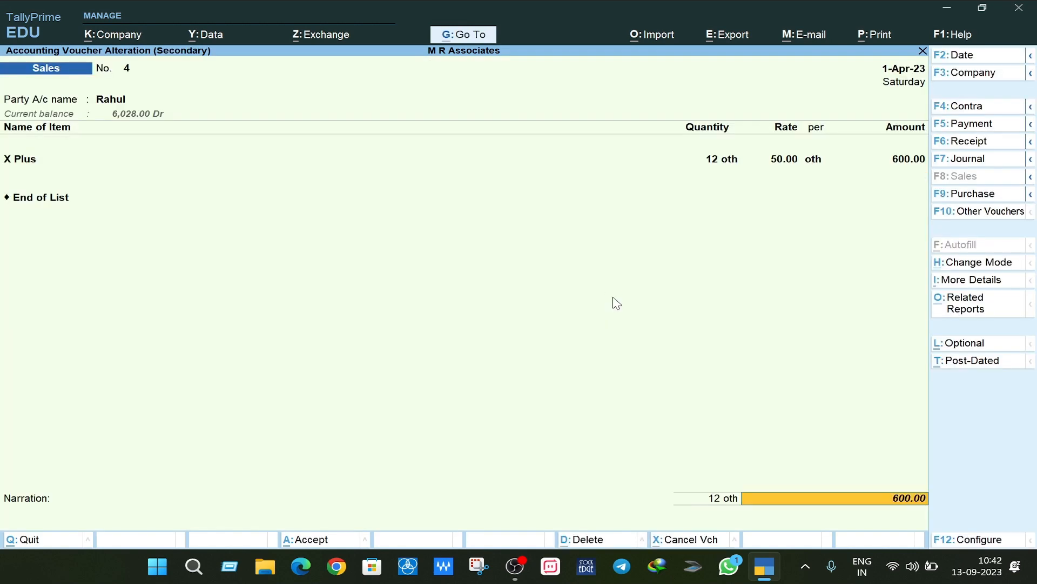
{"action": "key", "text": "Return"}
{"action": "key", "text": "Return"}
{"action": "key", "text": "Return"}
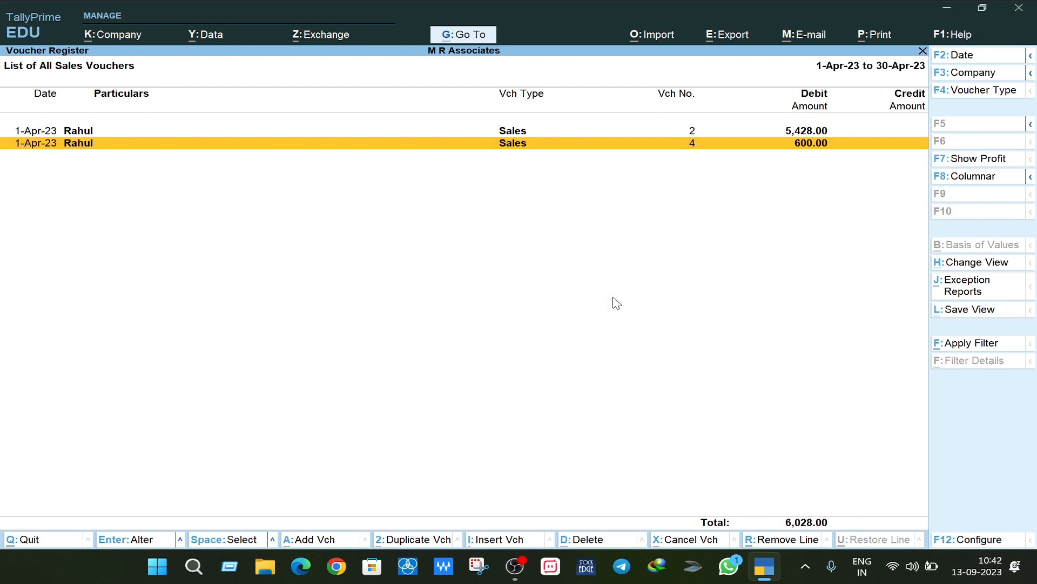
Step: Leave the Sales Register and open the GSTR-3B return from the GST reports
{"action": "key", "text": "Escape"}
{"action": "key", "text": "Escape"}
{"action": "key", "text": "Escape"}
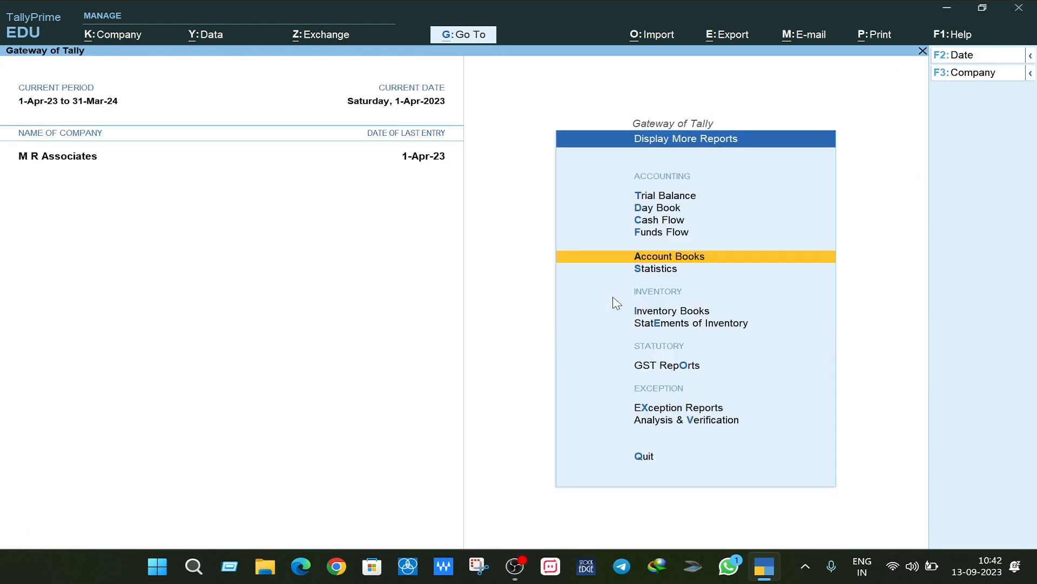
{"action": "key", "text": "o"}
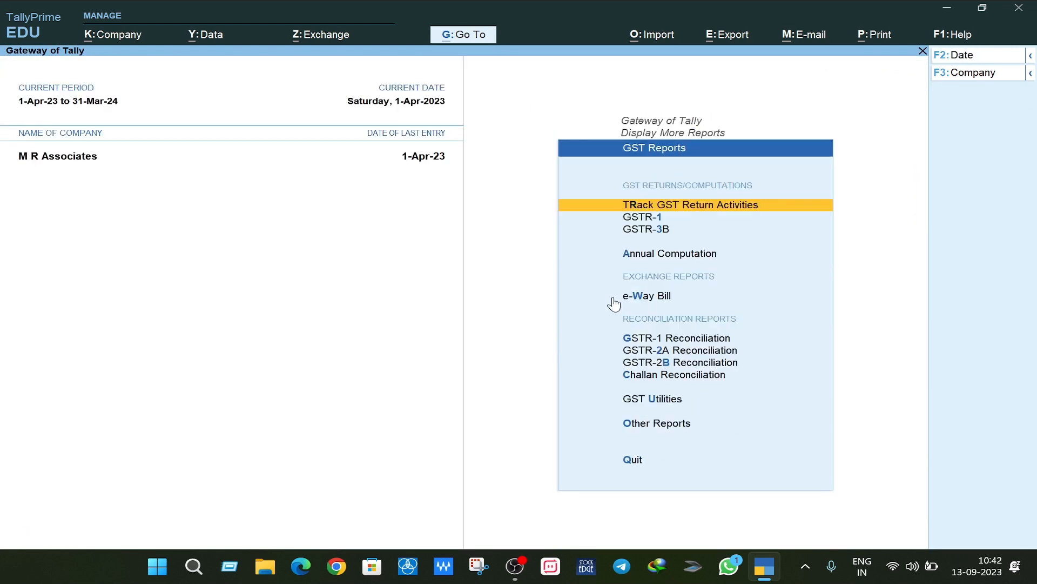
{"action": "key", "text": "Down"}
{"action": "key", "text": "Down"}
{"action": "key", "text": "Return"}
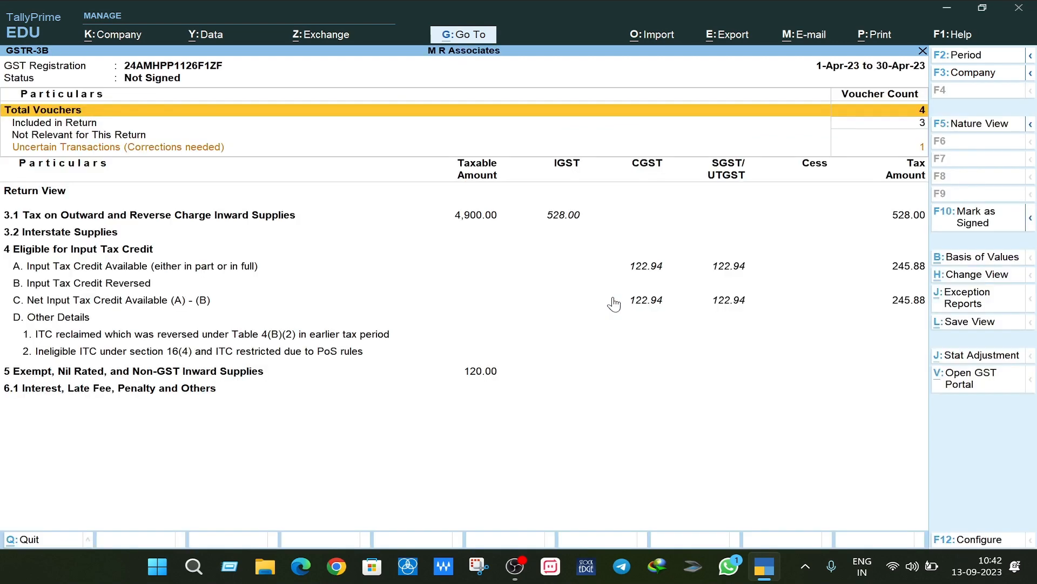
Step: Go to the Uncertain Transactions line of GSTR-3B and check its voucher count
{"action": "key", "text": "Up"}
{"action": "key", "text": "Up"}
{"action": "key", "text": "Up"}
{"action": "key", "text": "Up"}
{"action": "key", "text": "Up"}
{"action": "key", "text": "Up"}
{"action": "key", "text": "Up"}
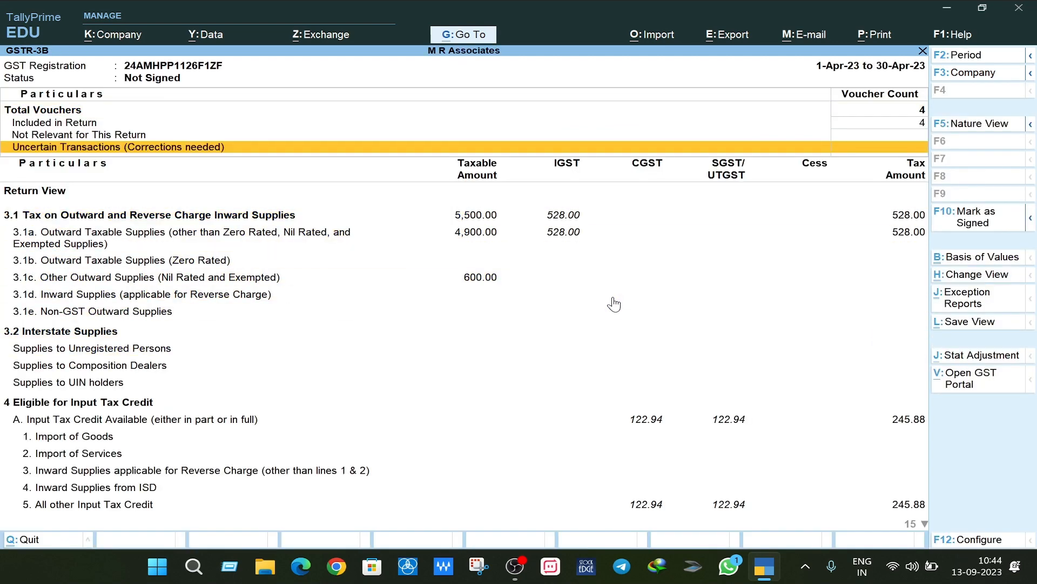
Step: Check line 3.1c Other Outward Supplies (Nil Rated and Exempted) in GSTR-3B, and close the return
{"action": "key", "text": "Down"}
{"action": "key", "text": "Down"}
{"action": "key", "text": "Down"}
{"action": "key", "text": "Down"}
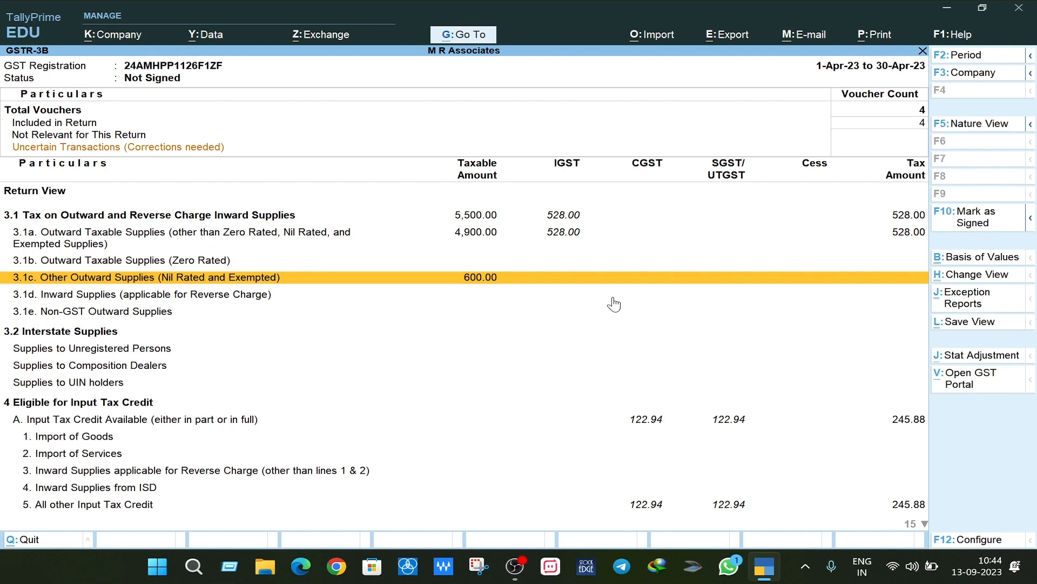
{"action": "key", "text": "Escape"}
{"action": "key", "text": "Escape"}
{"action": "key", "text": "Escape"}
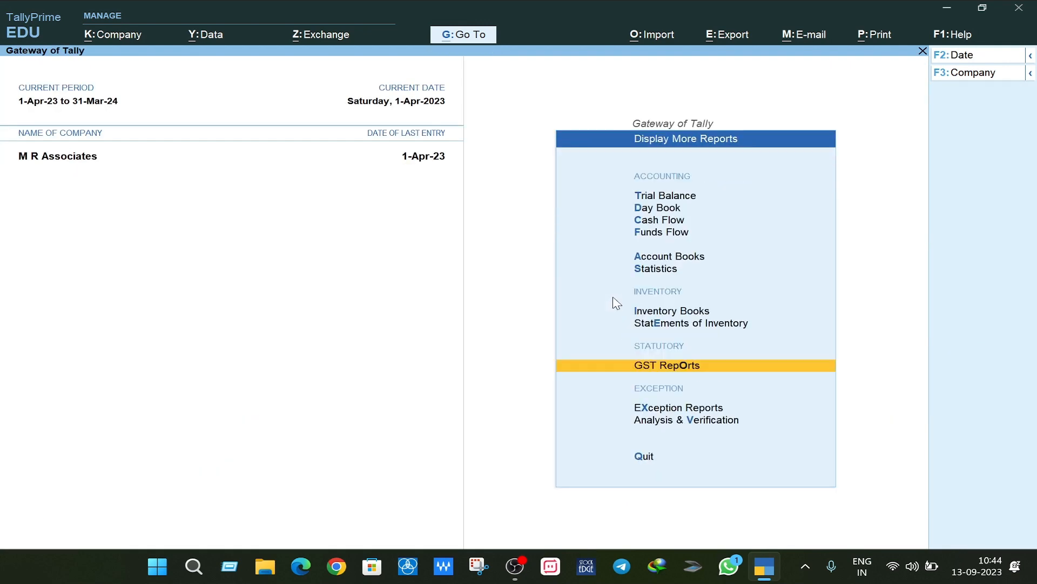